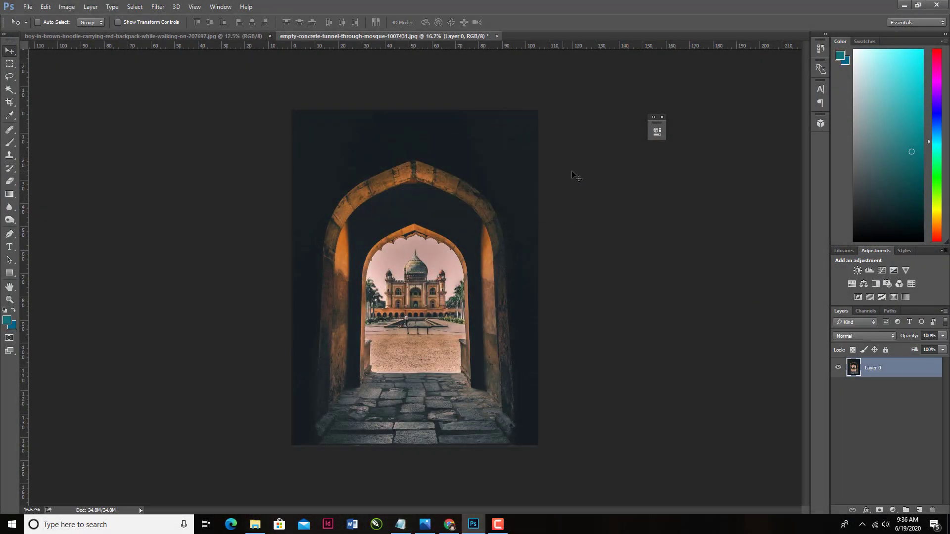
- Scale the archway photo up slightly with Free Transform, then crop it back to the canvas
key(ctrl+t)
drag(538, 110, 558, 85)
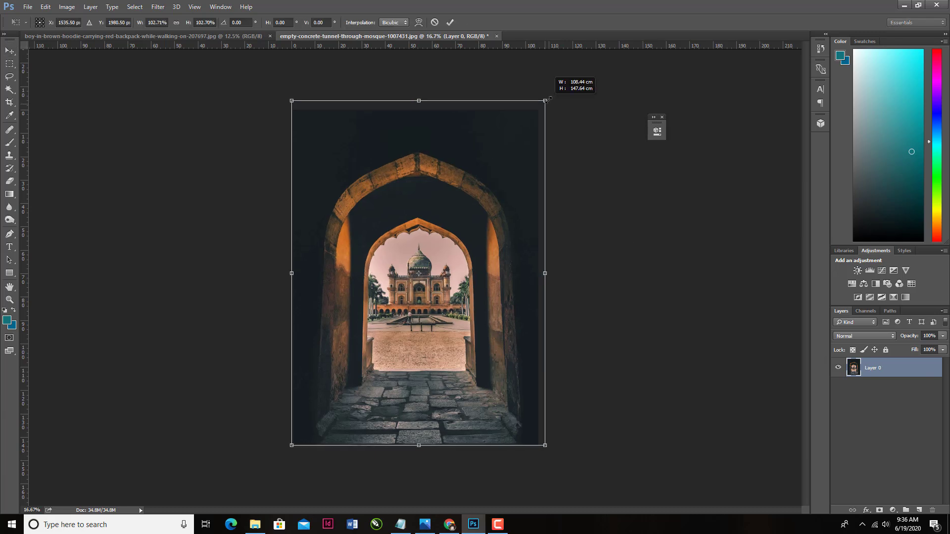
drag(290, 85, 272, 63)
key(Return)
click(9, 102)
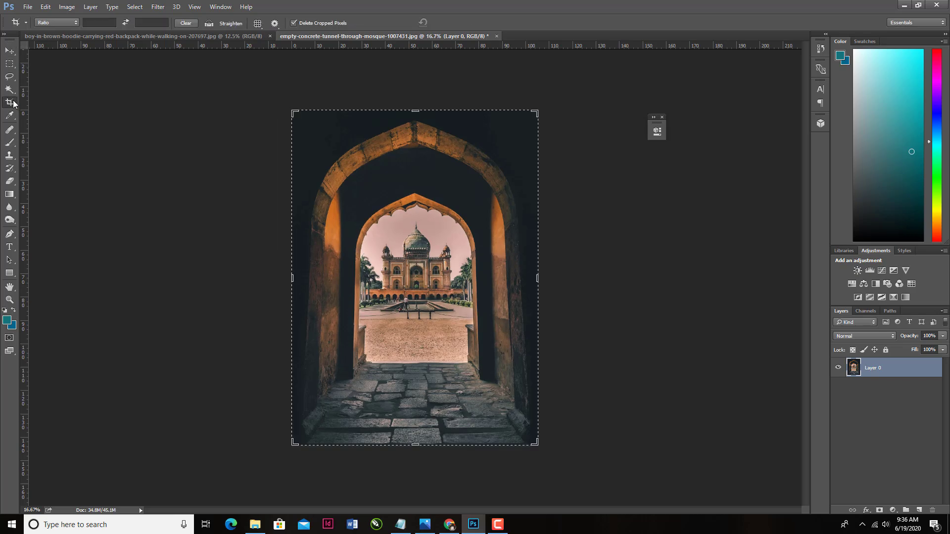
key(ctrl+plus)
key(ctrl+plus)
- Start a Pen path at the arch's lower left and trace up the left inner edge
scroll(218, 236, down, 2)
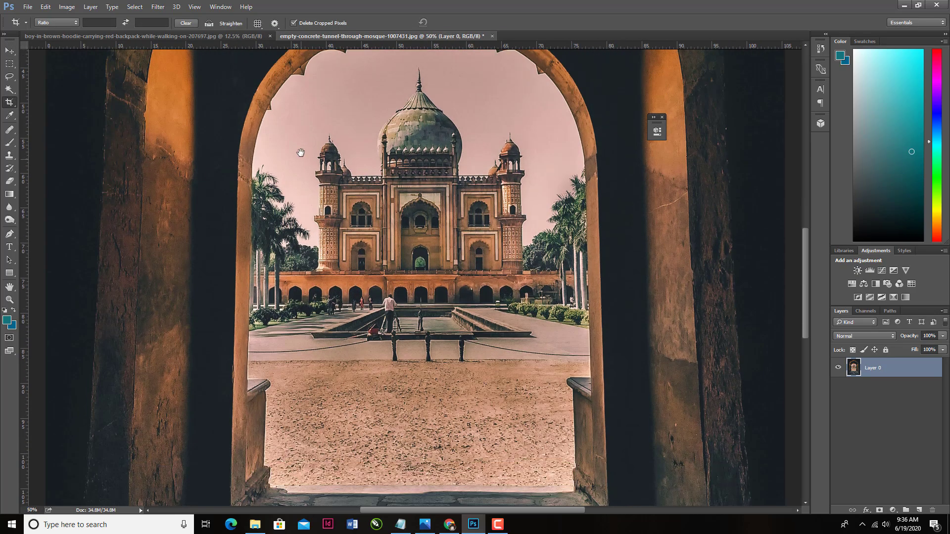
click(14, 234)
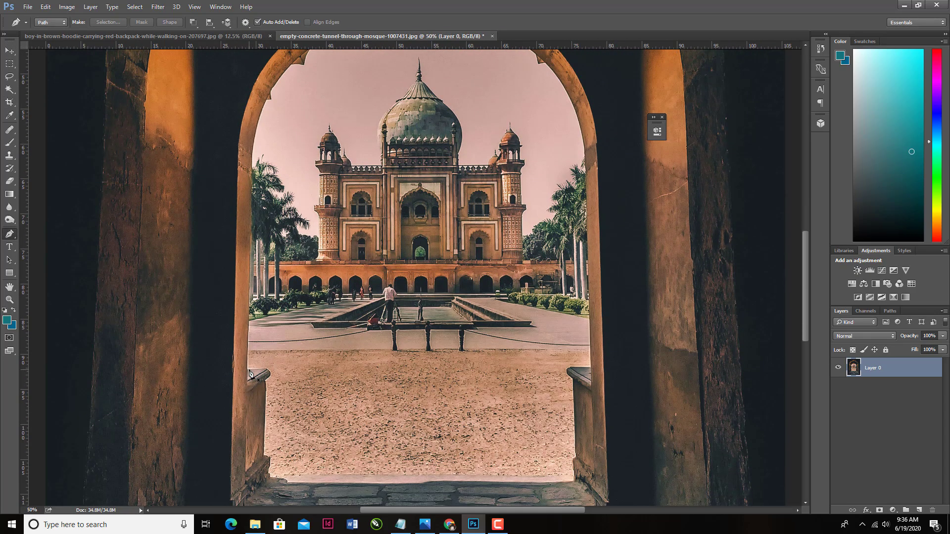
click(248, 369)
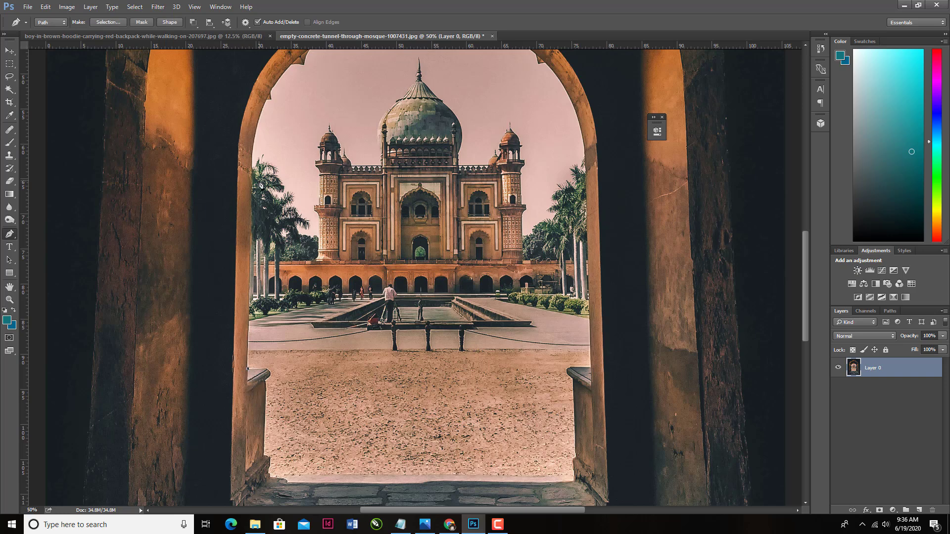
click(253, 177)
drag(267, 99, 281, 70)
scroll(269, 101, up, 3)
click(306, 154)
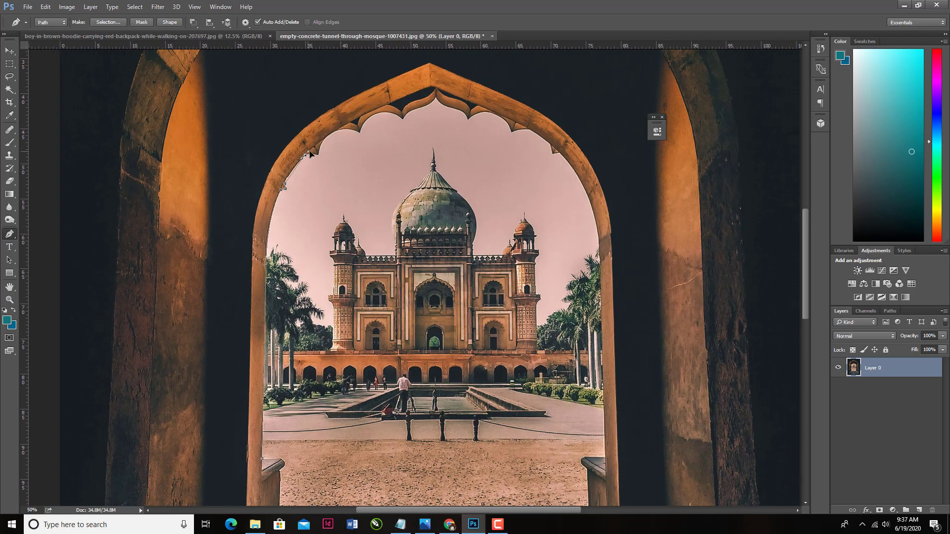
click(325, 133)
key(ctrl+z)
drag(325, 137, 430, 138)
- Trace the path across the scalloped arch top and down the right side
drag(385, 113, 404, 115)
alt+click(386, 113)
drag(407, 117, 455, 111)
alt+click(456, 109)
mouse_move(497, 116)
mouse_down()
mouse_move(511, 145)
mouse_move(554, 149)
mouse_up()
click(528, 129)
click(553, 153)
drag(600, 247, 602, 269)
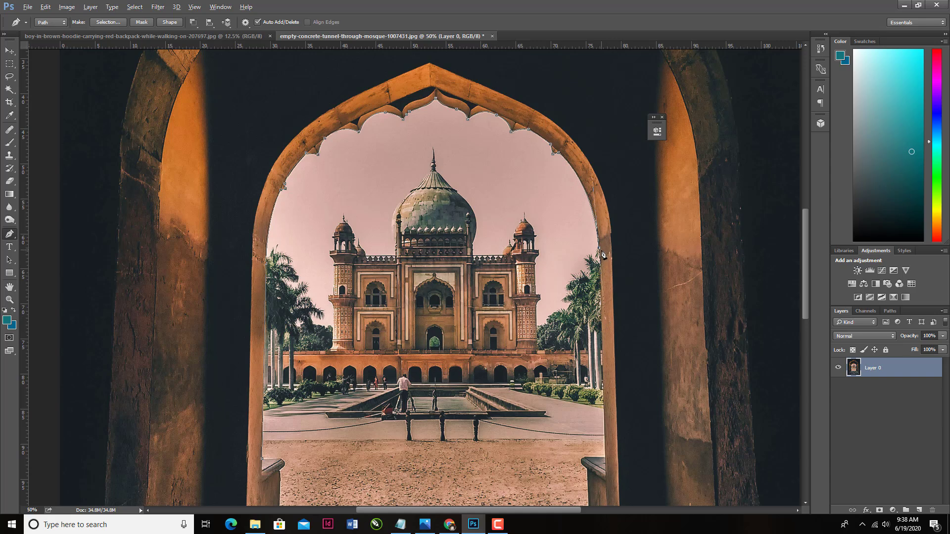
- Continue the path past the right ledge, along the floor edge and up the left wall
scroll(591, 287, down, 3)
click(594, 315)
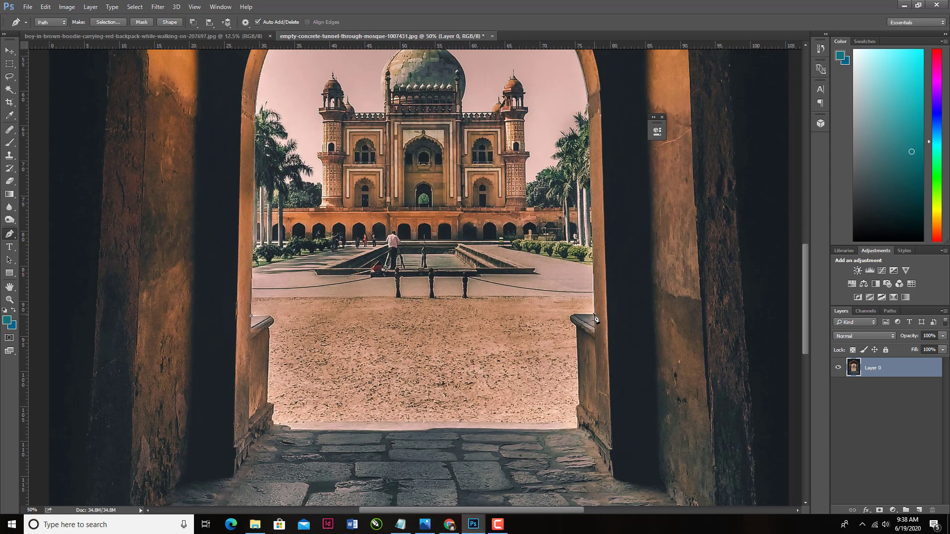
mouse_move(572, 319)
mouse_down()
mouse_move(583, 334)
mouse_move(574, 324)
mouse_up()
click(570, 429)
click(549, 428)
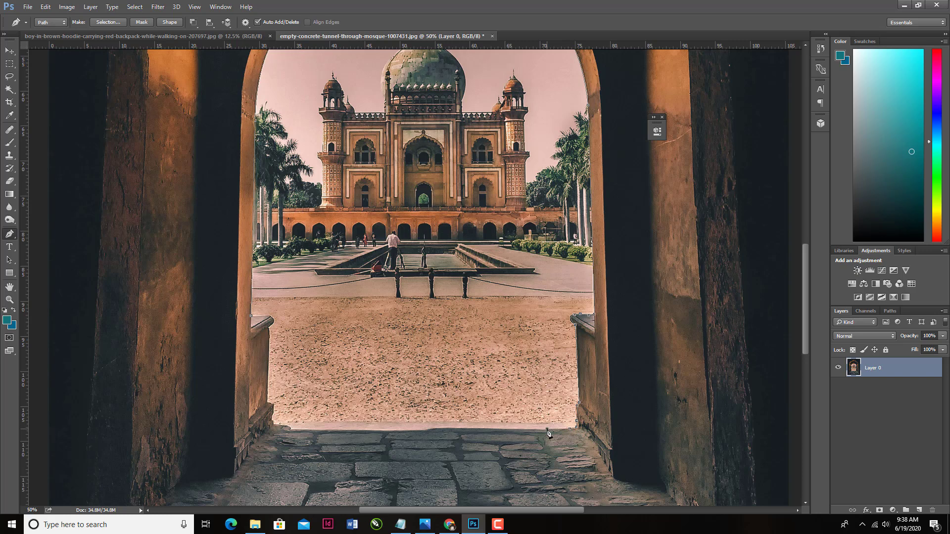
click(466, 430)
key(ctrl+z)
click(273, 424)
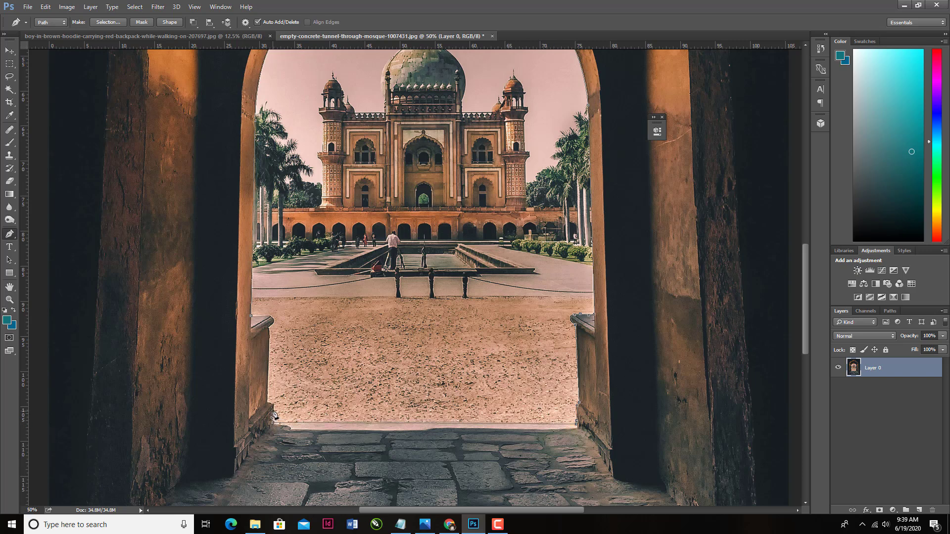
click(267, 387)
click(271, 321)
- Turn the path into a selection and add an inverted mask so the opening is transparent
right_click(401, 273)
click(445, 197)
click(525, 154)
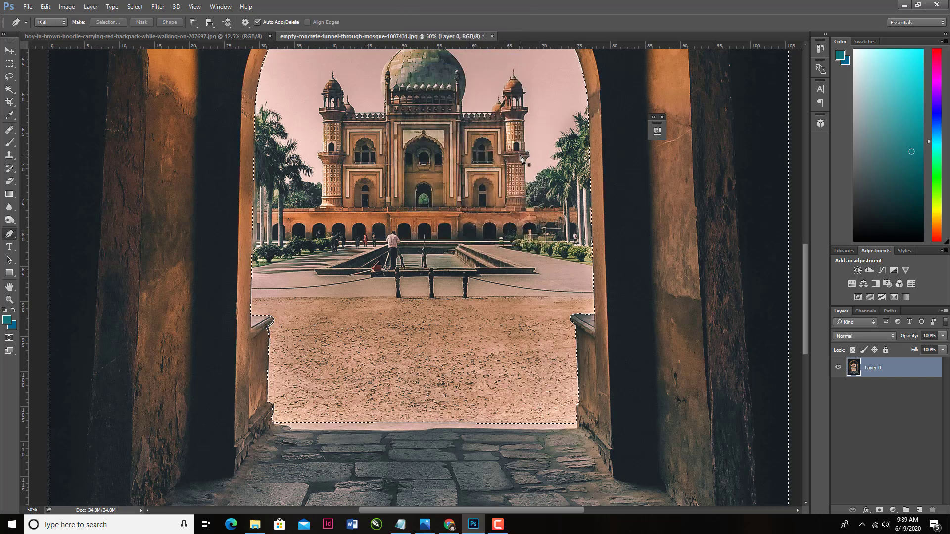
click(880, 511)
key(ctrl+i)
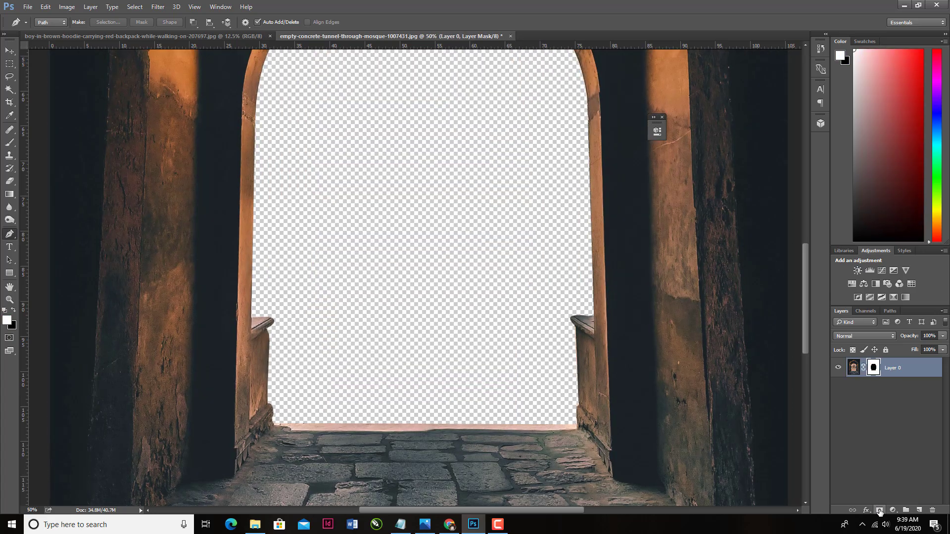
key(ctrl+minus)
key(ctrl+minus)
key(ctrl+minus)
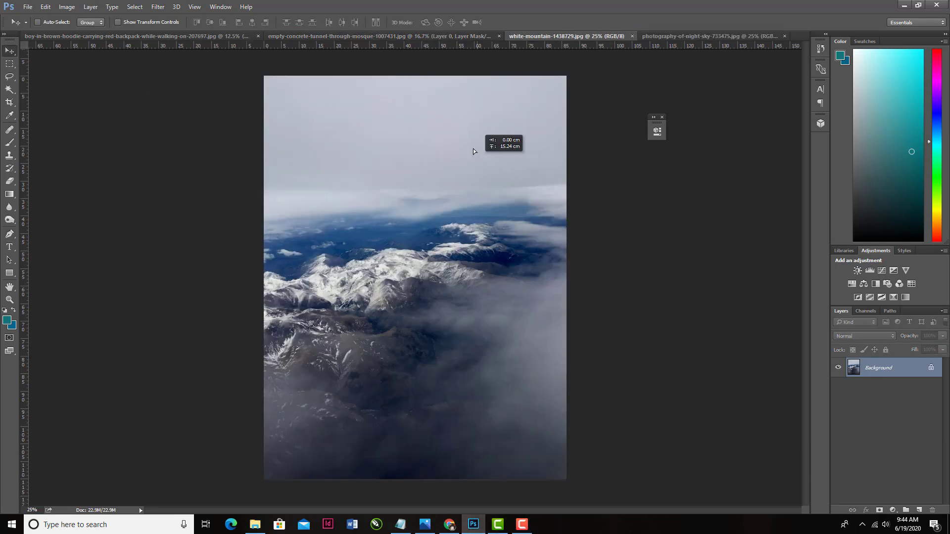
- Place the mountain photo behind the archway, scaled, shifted right and slightly tilted
drag(473, 151, 418, 187)
key(ctrl+bracketleft)
key(ctrl+t)
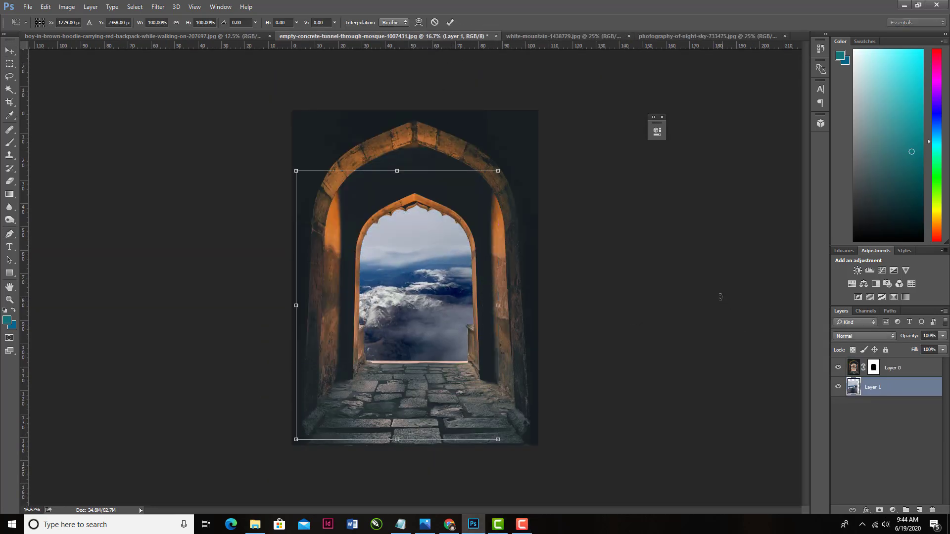
drag(498, 171, 482, 211)
drag(420, 321, 470, 317)
mouse_move(505, 233)
mouse_down()
mouse_move(514, 243)
mouse_move(511, 228)
mouse_up()
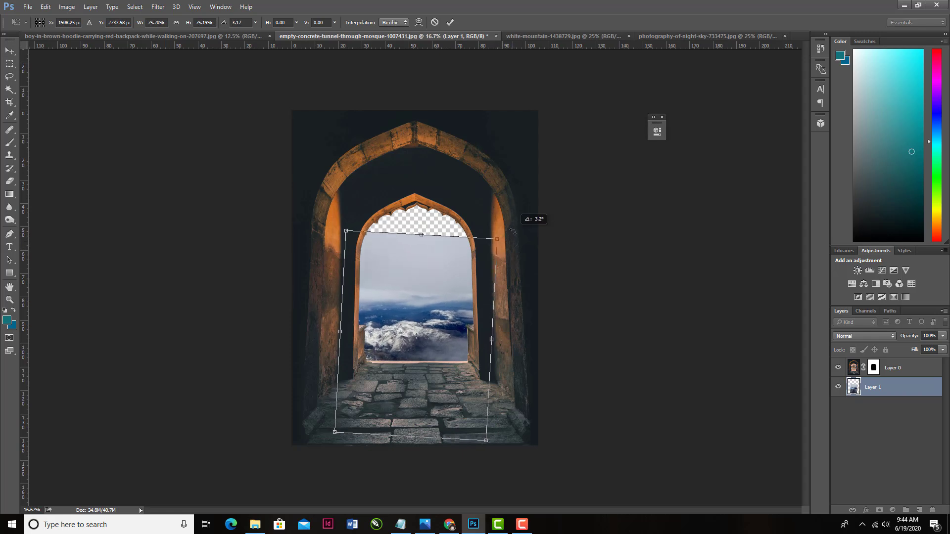
key(Return)
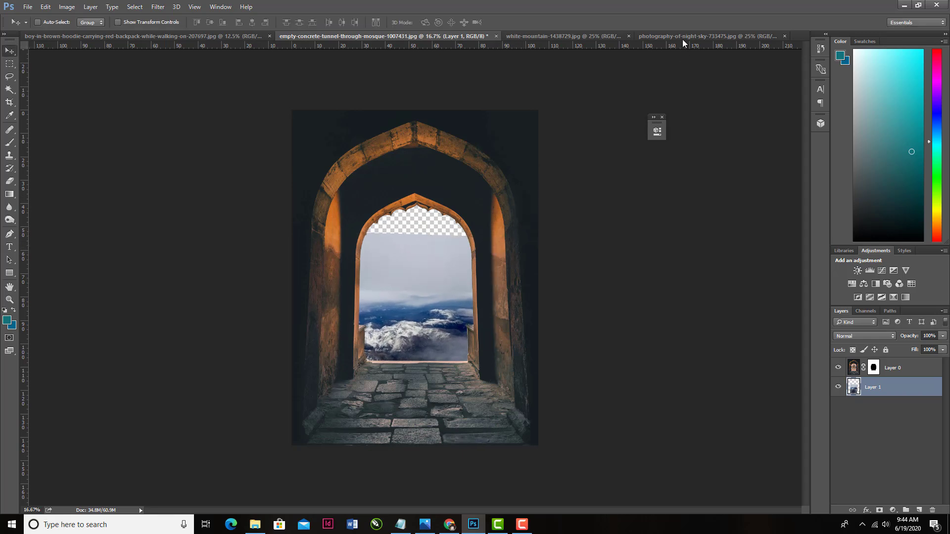
- Place the night-sky photo behind the mountains at about half size over the inner arch
click(683, 36)
drag(445, 248, 383, 35)
key(ctrl+bracketleft)
key(ctrl+t)
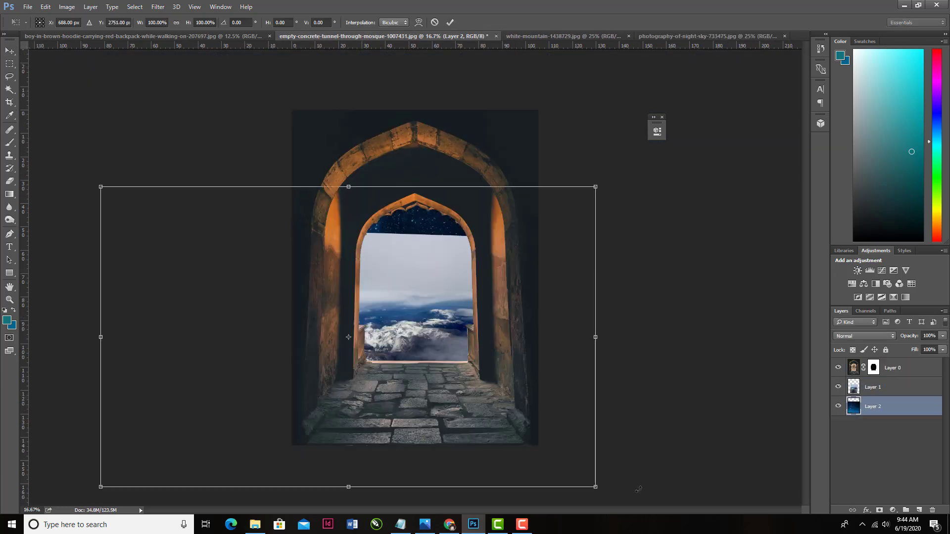
drag(100, 487, 292, 364)
drag(596, 186, 544, 203)
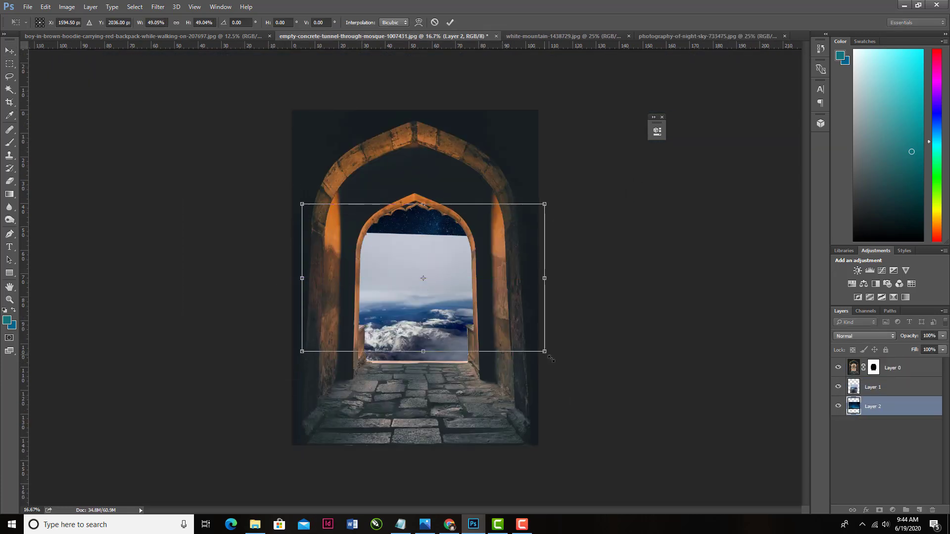
key(Return)
- Mask the mountain layer with a gradient so the night sky fades into the clouds
click(873, 387)
click(879, 510)
key(g)
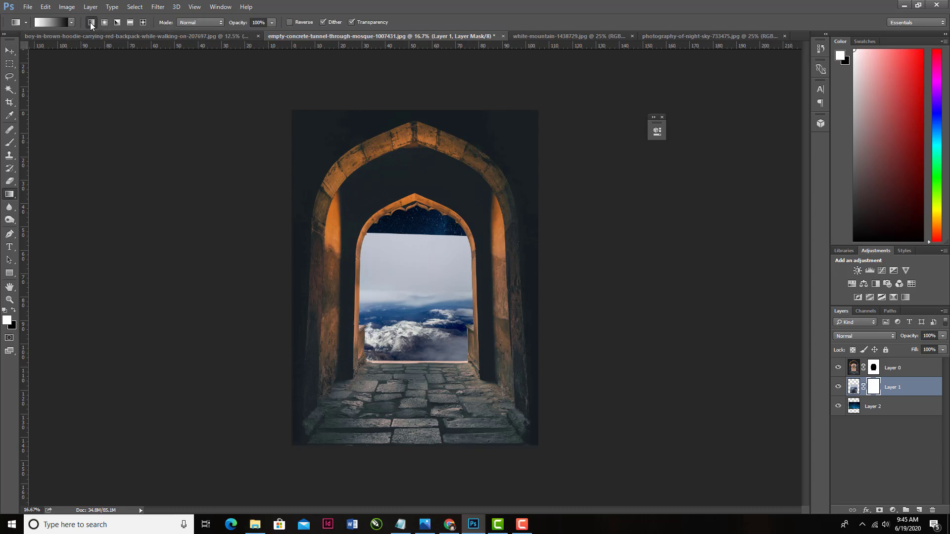
drag(415, 284, 416, 249)
drag(417, 324, 417, 282)
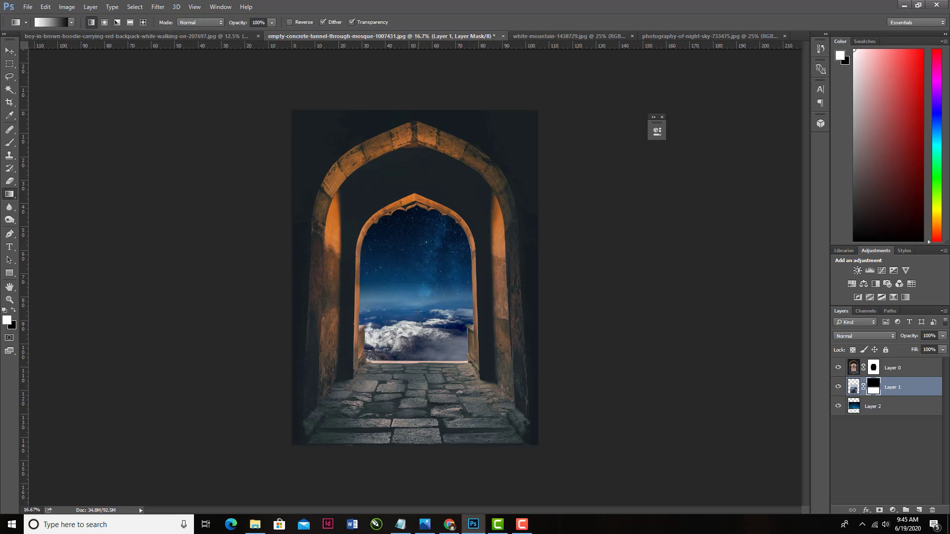
drag(418, 323, 414, 282)
drag(415, 324, 413, 282)
drag(418, 323, 418, 307)
key(ctrl+t)
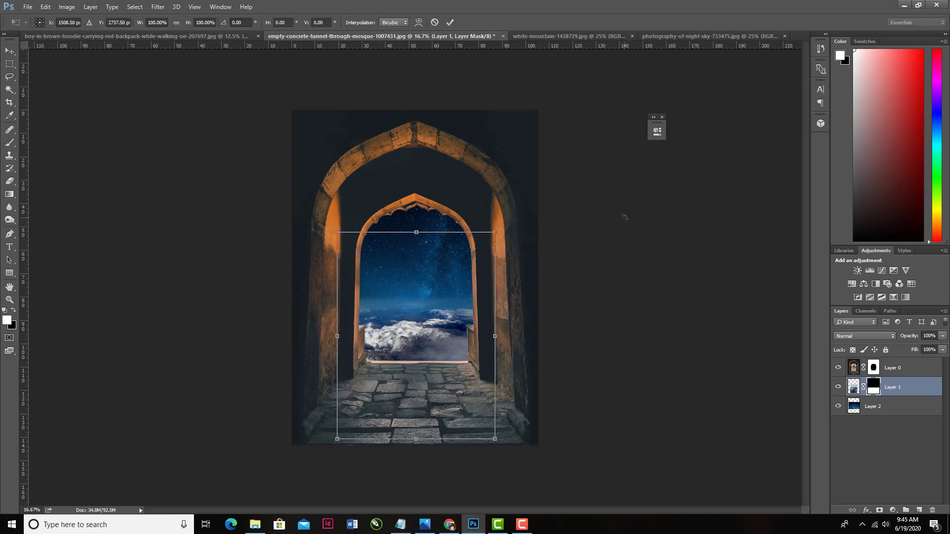
key(Return)
click(910, 372)
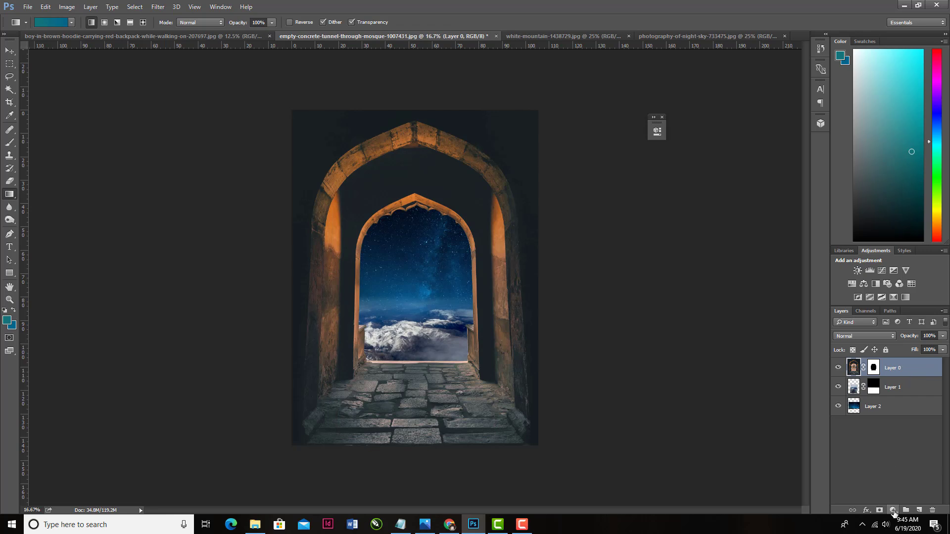
- Clip Color Balance and Hue/Saturation layers to the archway, darkening and desaturating it
click(894, 511)
click(884, 402)
key(ctrl+alt+g)
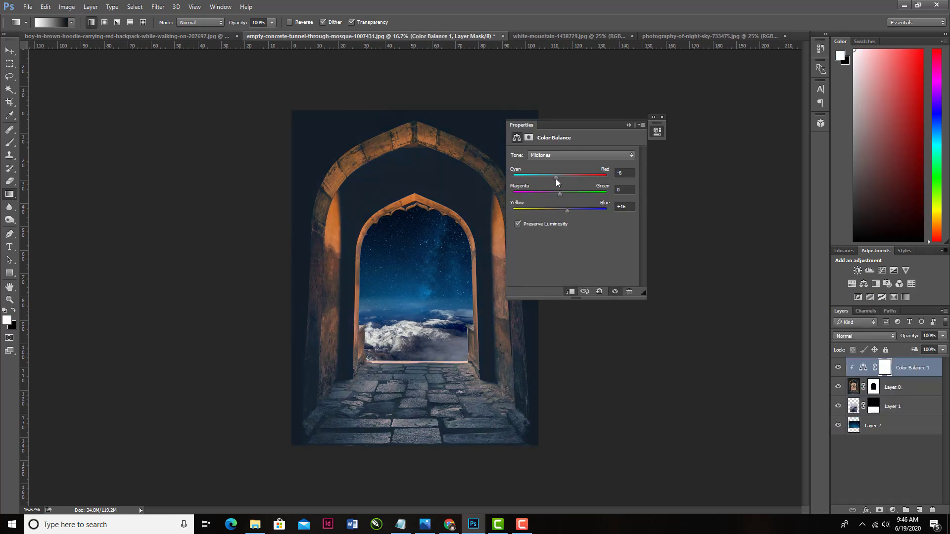
click(657, 131)
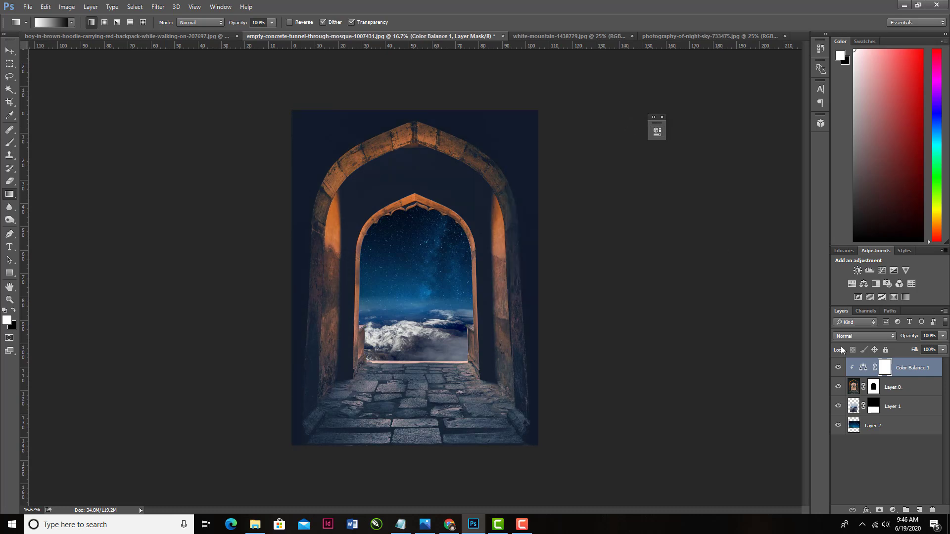
click(893, 511)
click(859, 391)
key(ctrl+alt+g)
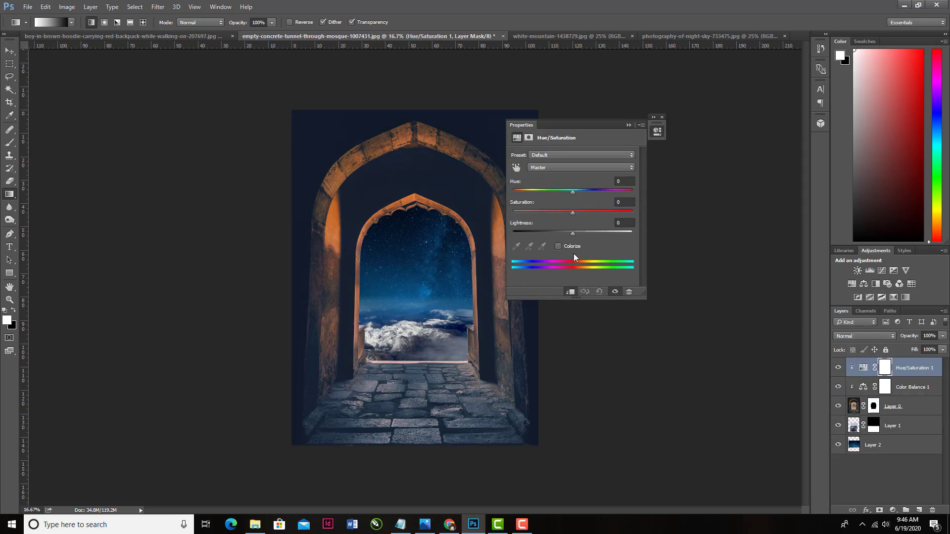
mouse_move(558, 212)
mouse_down()
mouse_move(551, 211)
mouse_move(567, 232)
mouse_up()
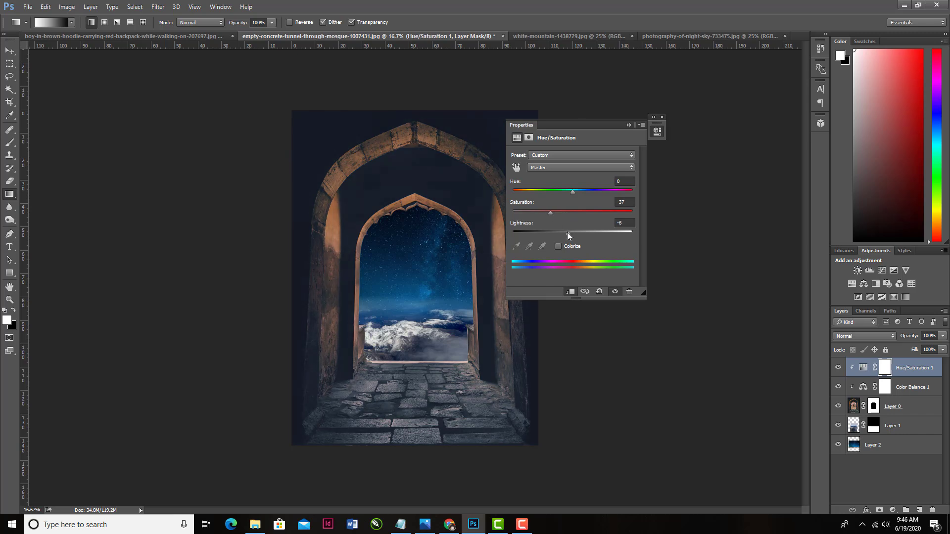
click(657, 131)
- Add a Hue/Saturation layer to the night sky that reduces its saturation
click(873, 444)
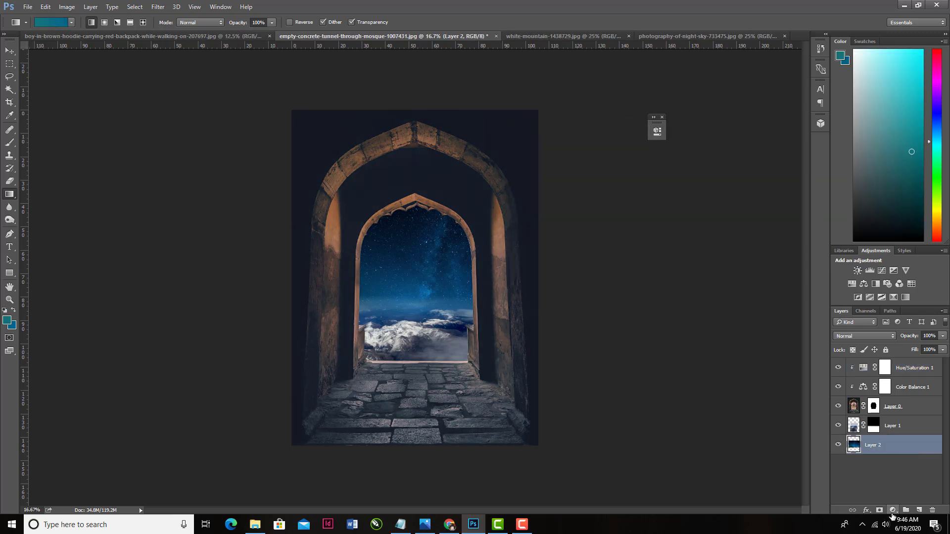
click(893, 511)
click(858, 391)
drag(565, 212, 551, 206)
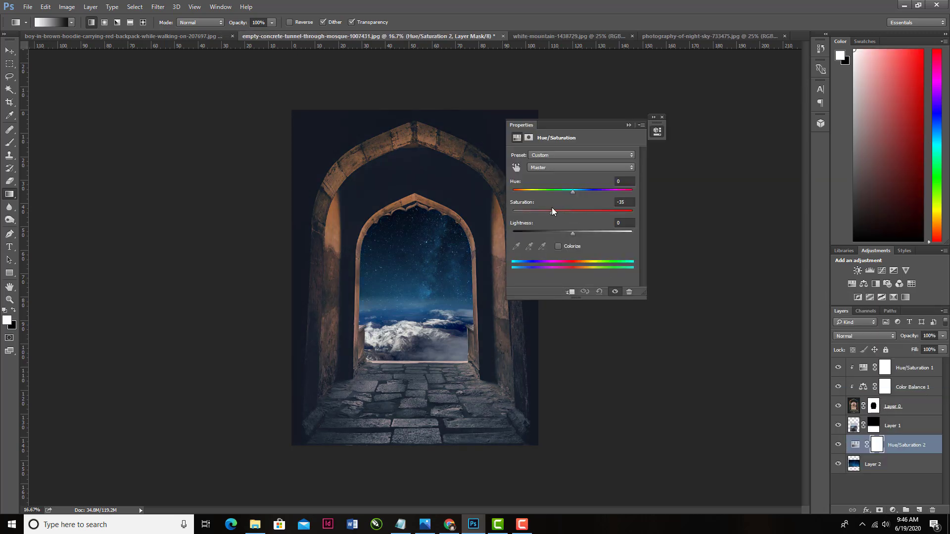
click(628, 125)
- Add a Photo Filter adjustment layer above the archway
click(904, 408)
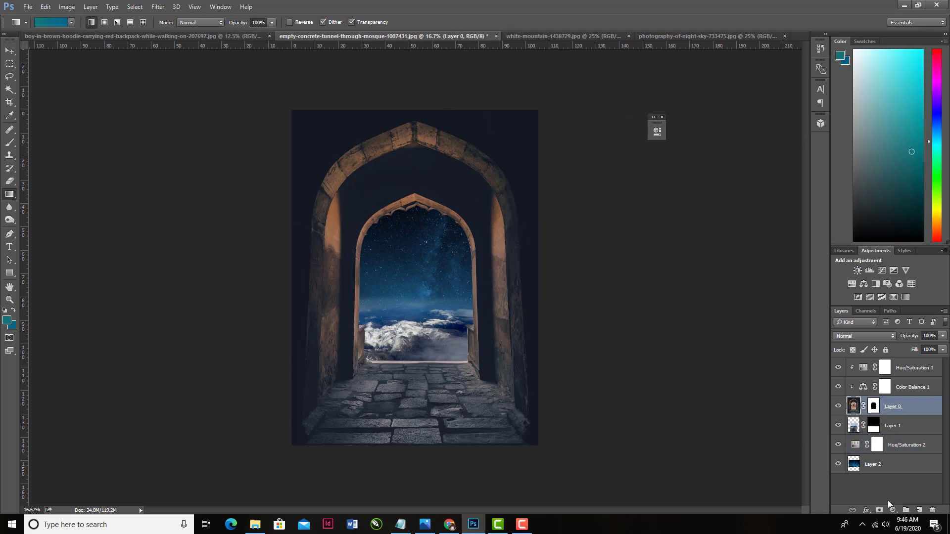
click(893, 510)
click(861, 422)
click(548, 168)
key(Escape)
- Change the Photo Filter from Cooling Filter (LBB) to a custom deep navy blue, #05356a
click(602, 156)
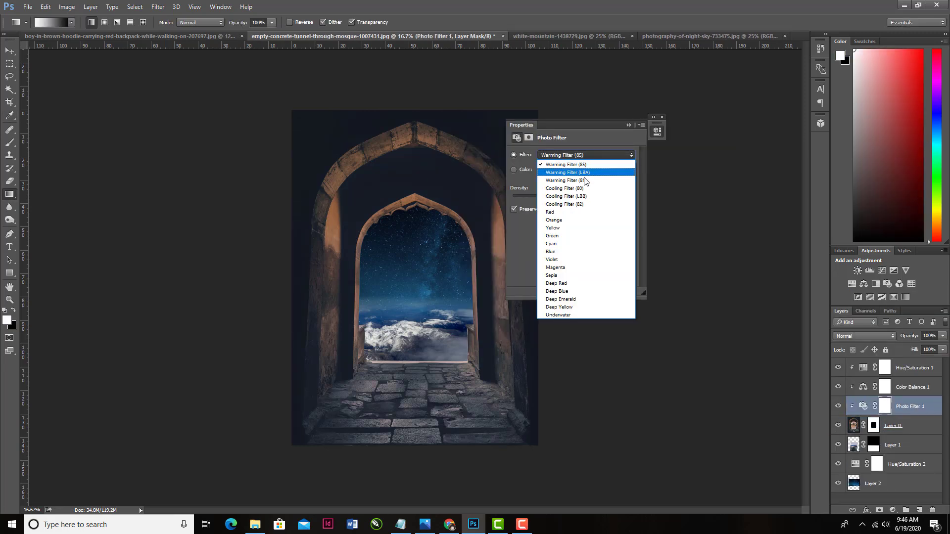
click(574, 197)
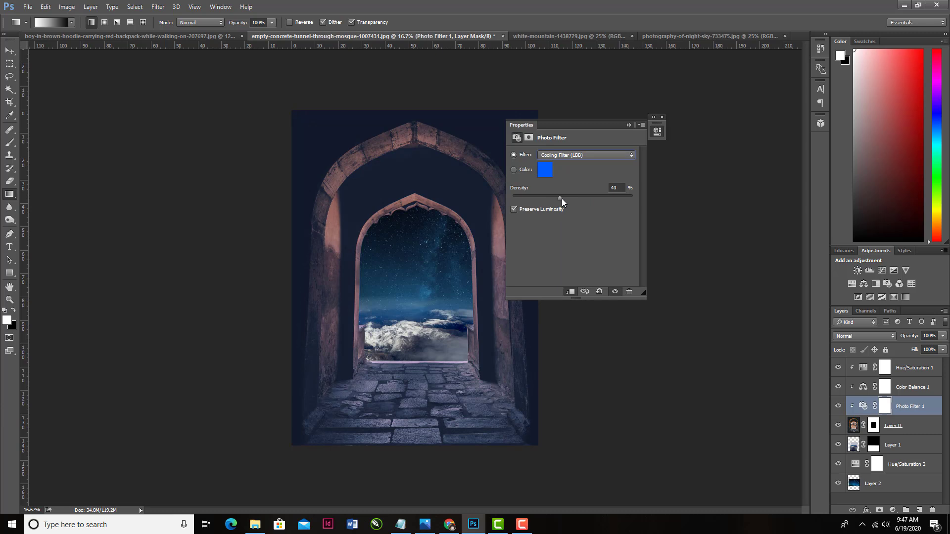
click(545, 170)
drag(606, 228, 611, 239)
text(05646a)
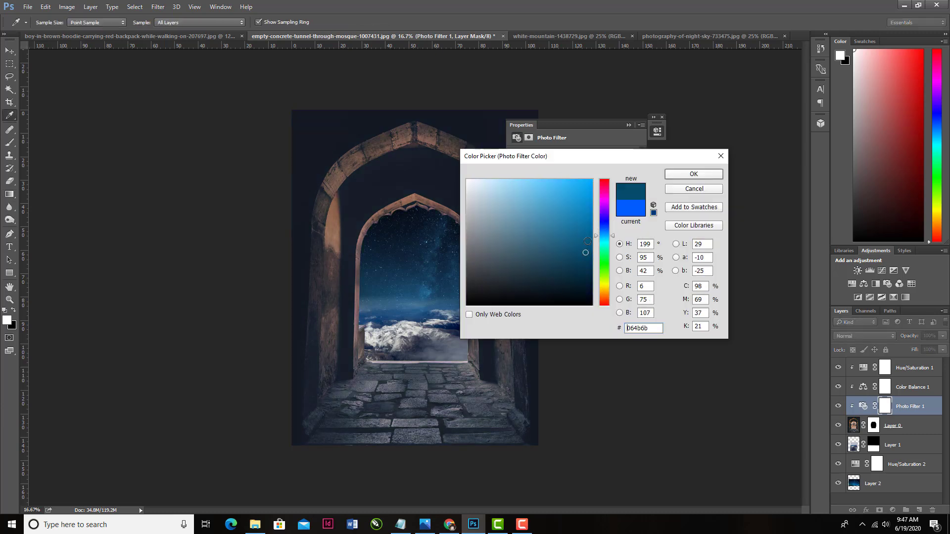
drag(613, 245, 612, 231)
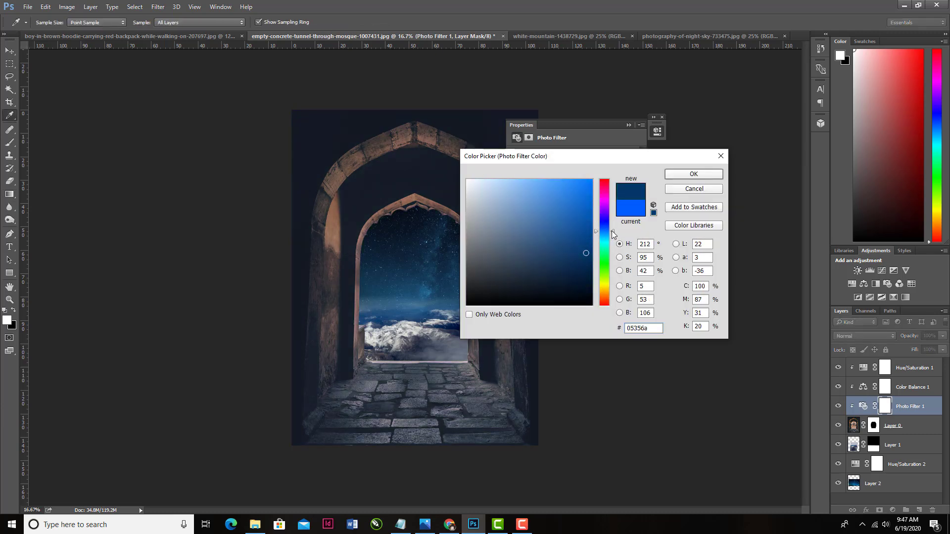
key(Return)
key(g)
click(657, 131)
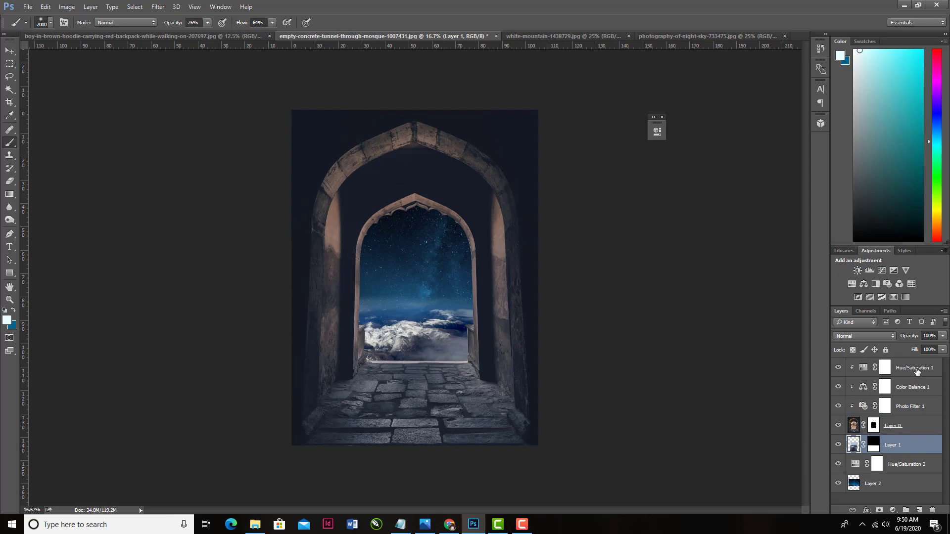
- Add a Color Lookup adjustment layer using the teal filmstock LUT
click(916, 368)
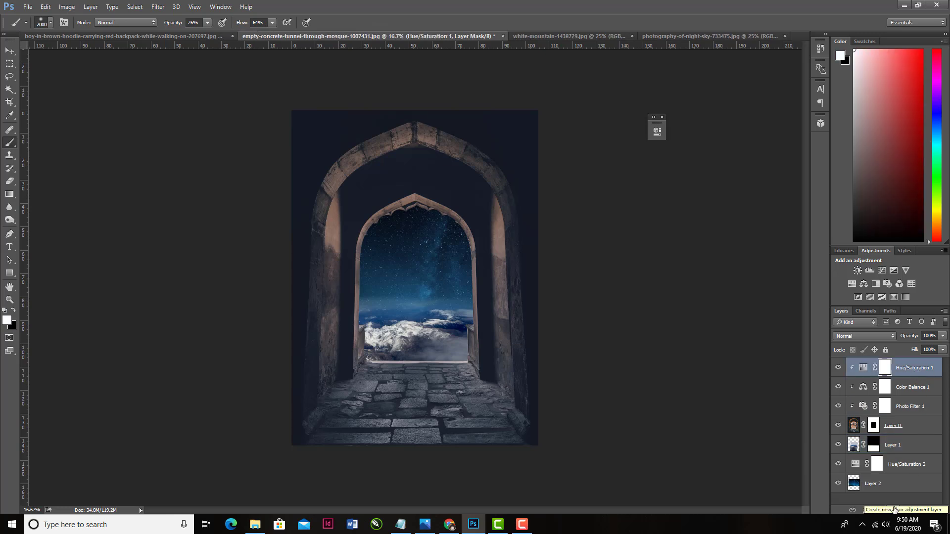
click(894, 510)
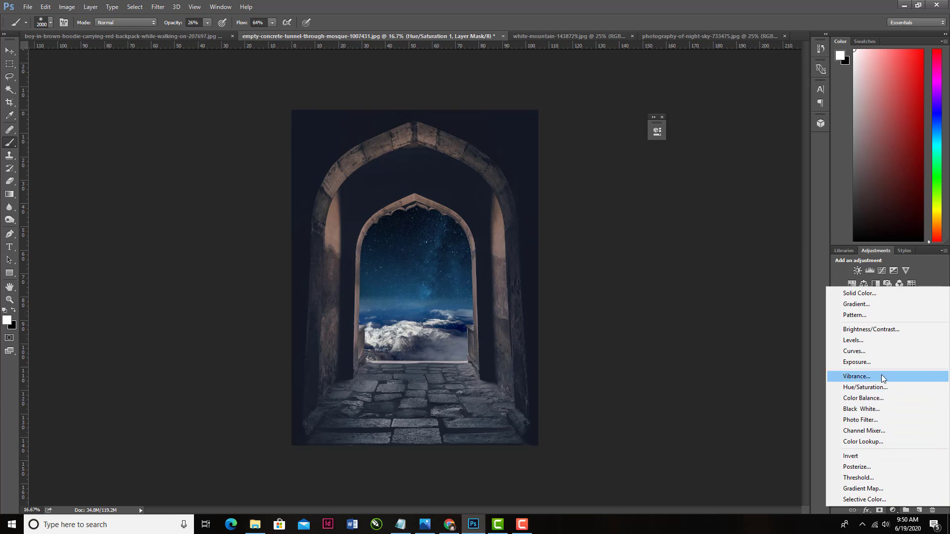
click(872, 444)
click(596, 155)
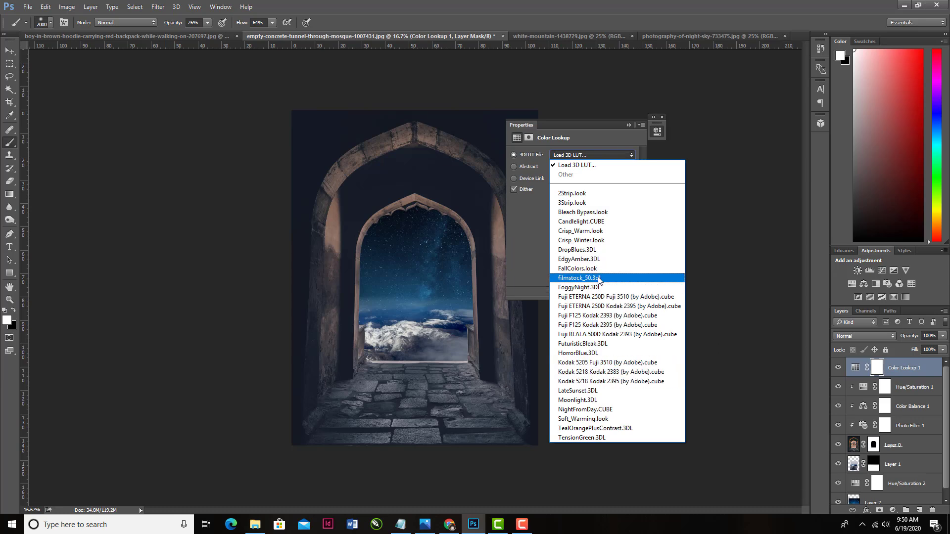
click(601, 353)
click(657, 131)
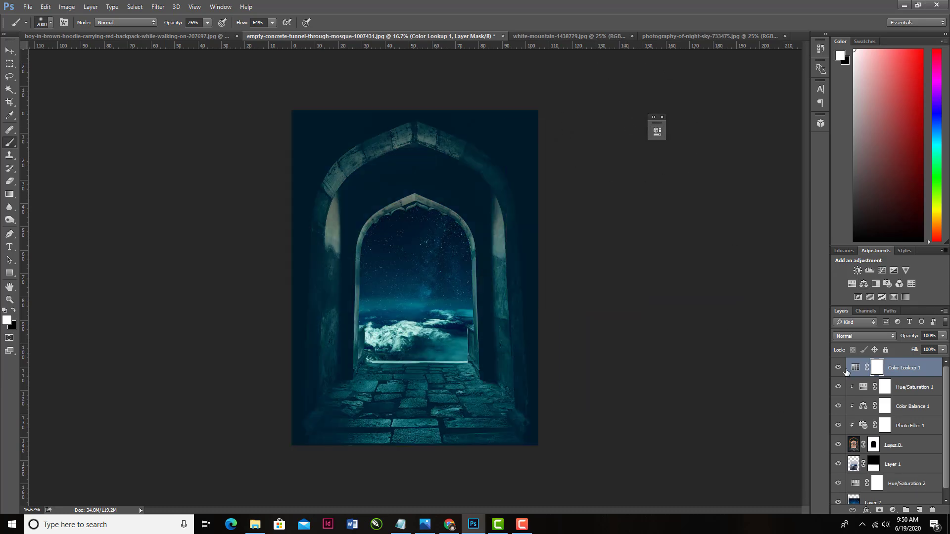
- Set the Color Lookup layer to Overlay blend mode at 55% opacity
click(943, 336)
drag(942, 348, 934, 352)
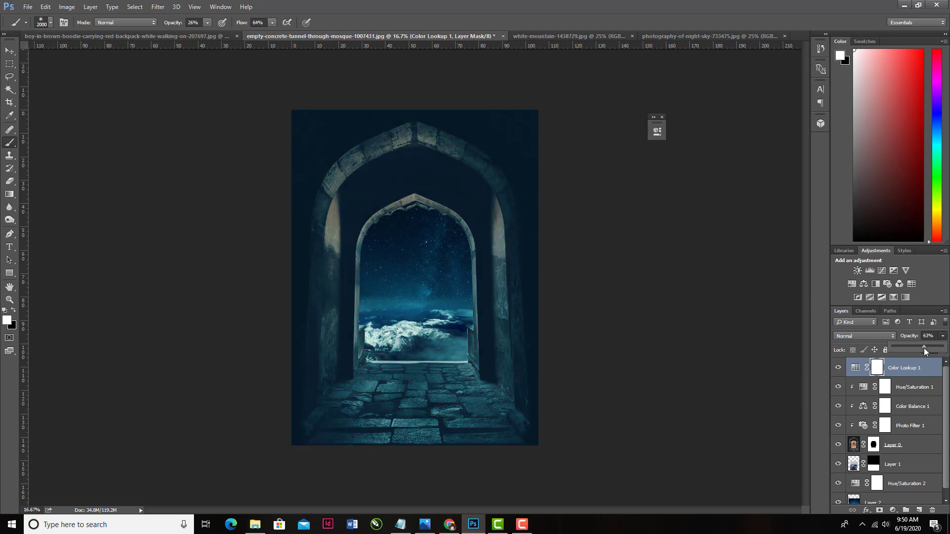
click(841, 336)
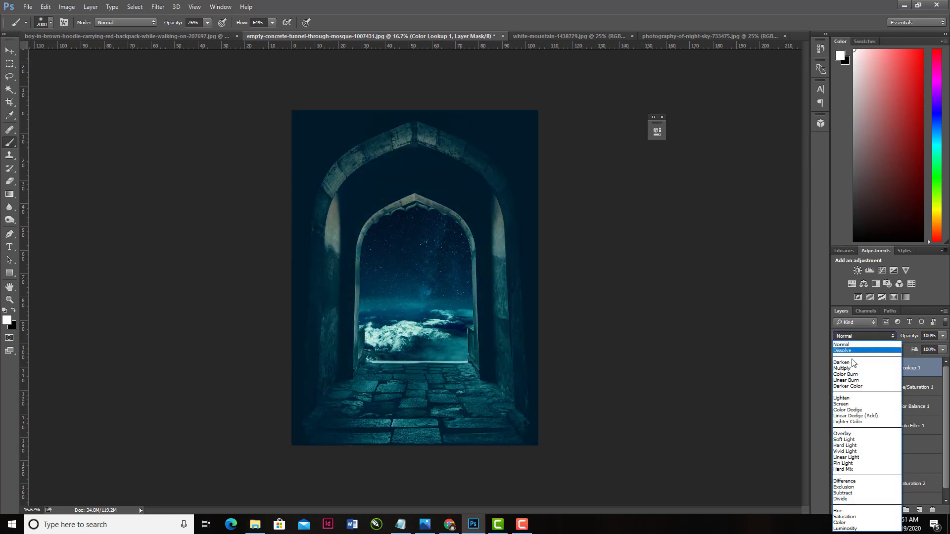
click(844, 436)
mouse_move(940, 337)
mouse_down()
mouse_move(943, 352)
mouse_move(921, 348)
mouse_up()
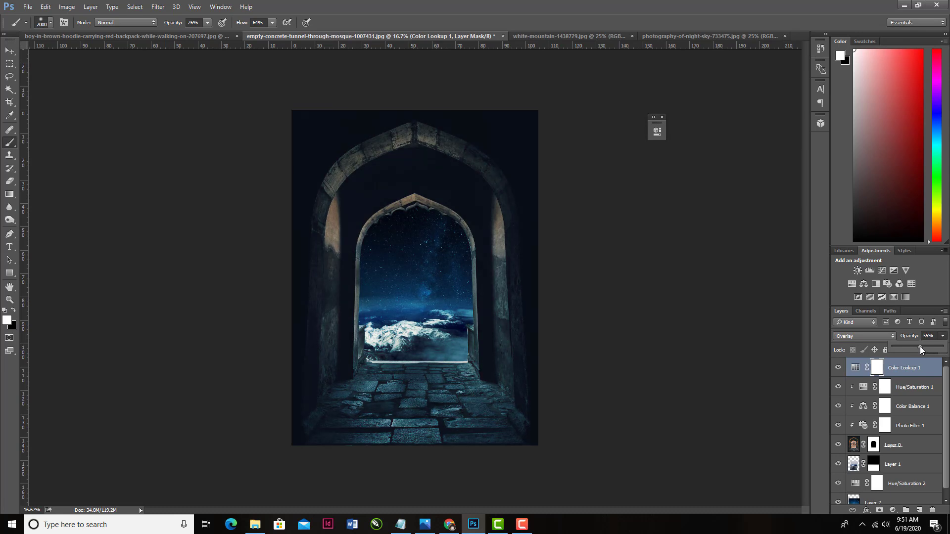
scroll(948, 436, down, 1)
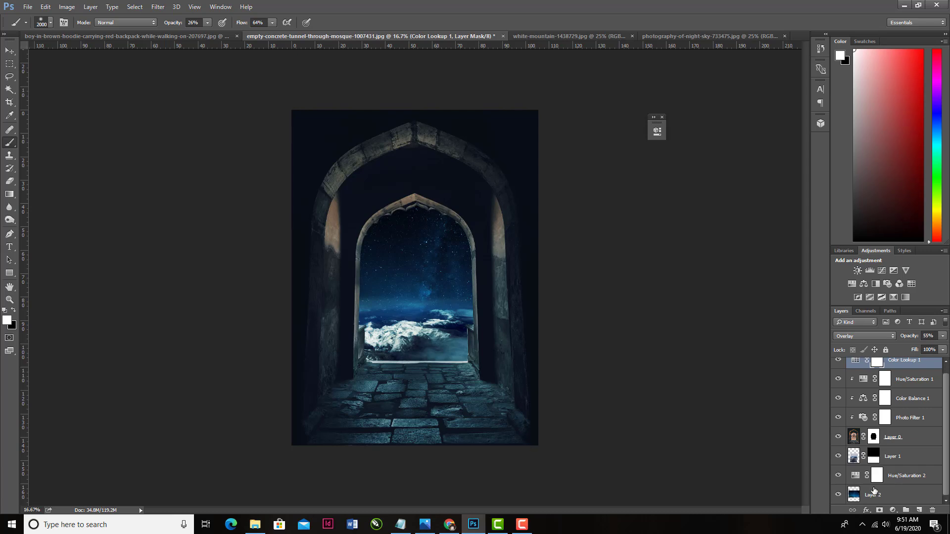
- Clip a Hue/Saturation layer to Layer 1 with lowered saturation
click(861, 460)
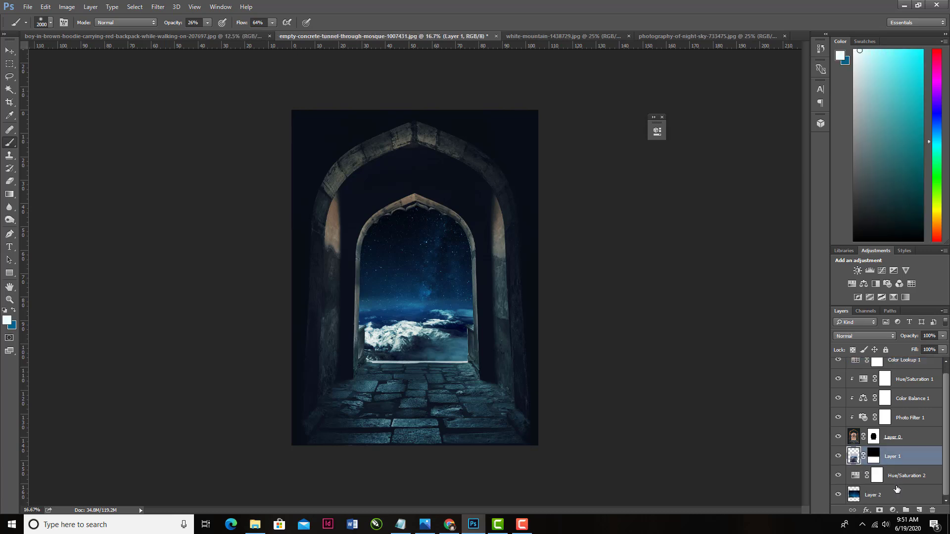
click(893, 510)
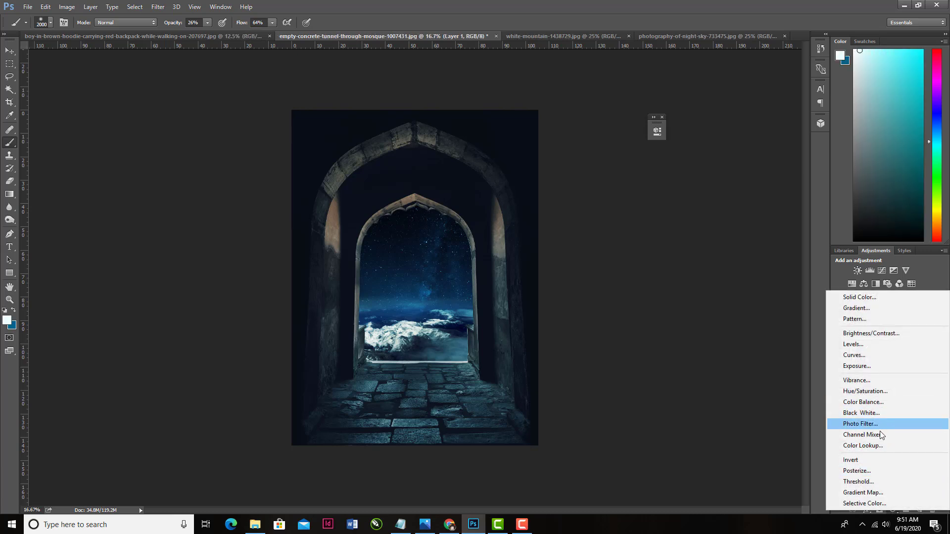
click(886, 392)
alt+click(908, 471)
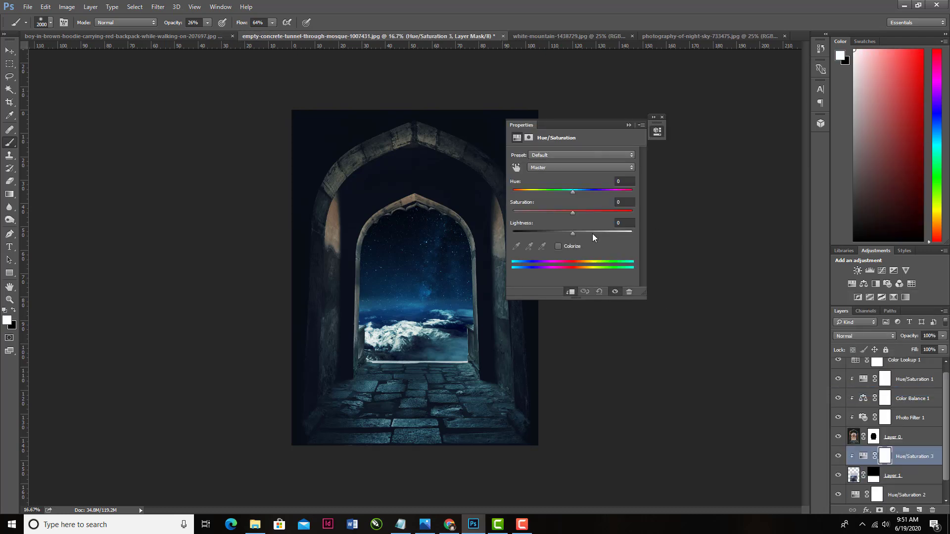
drag(573, 212, 554, 211)
click(628, 126)
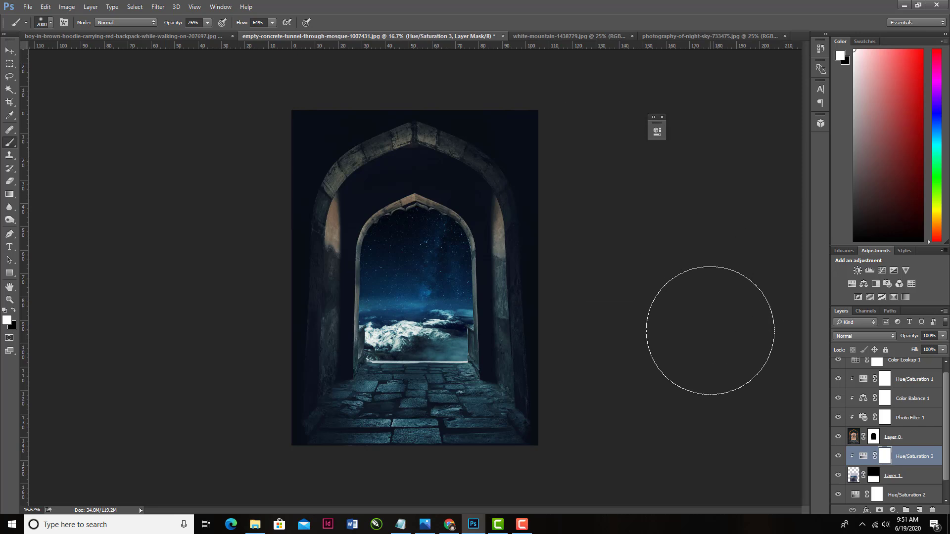
click(662, 118)
- Fine-tune Hue/Saturation 2's saturation for the sky, then select Layer 2
scroll(886, 458, down, 1)
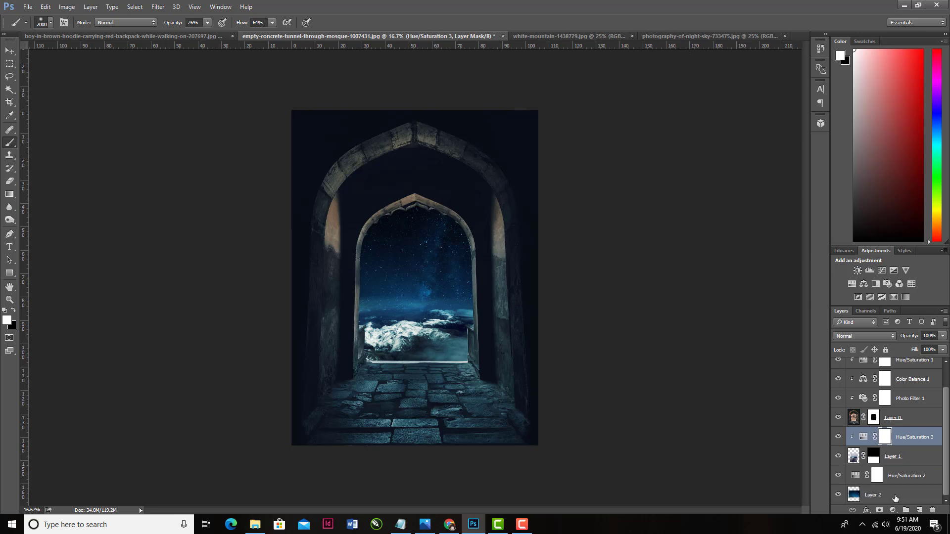
double_click(855, 476)
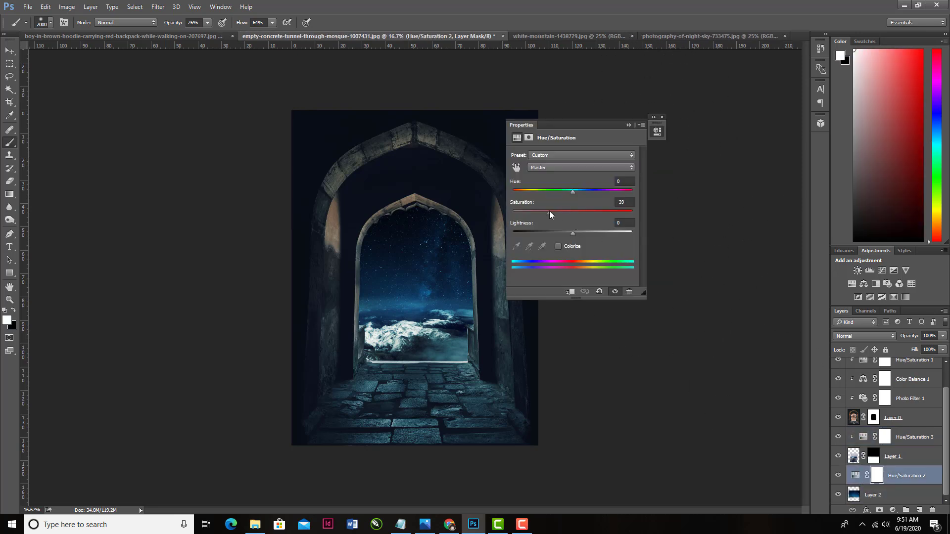
click(540, 210)
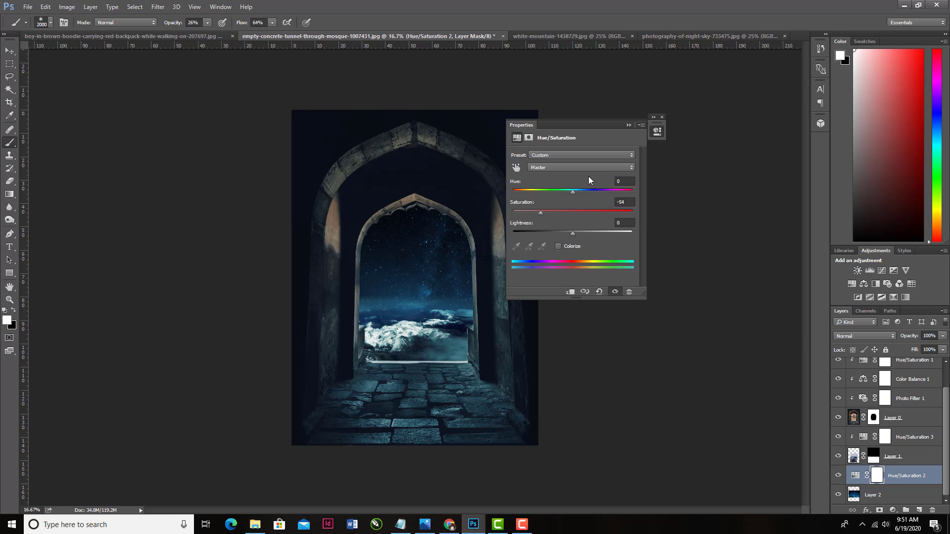
click(653, 117)
click(777, 118)
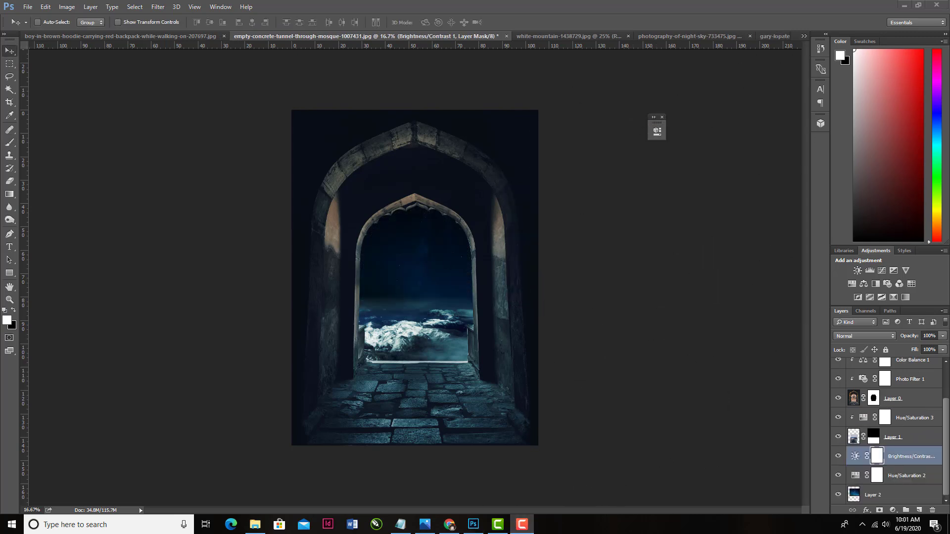
click(871, 496)
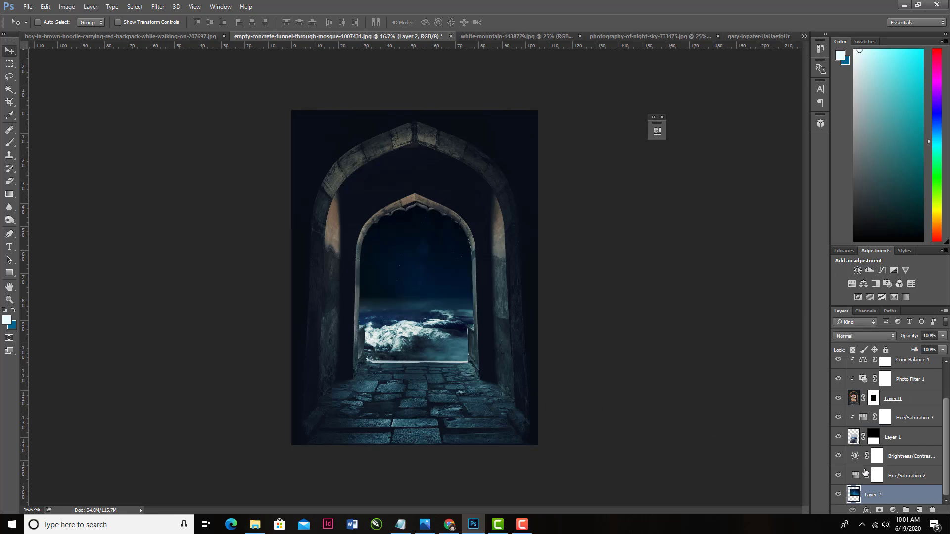
- Set the sky's Brightness to -72 and add a Curves layer with the white point pulled left
double_click(855, 457)
drag(520, 180, 542, 180)
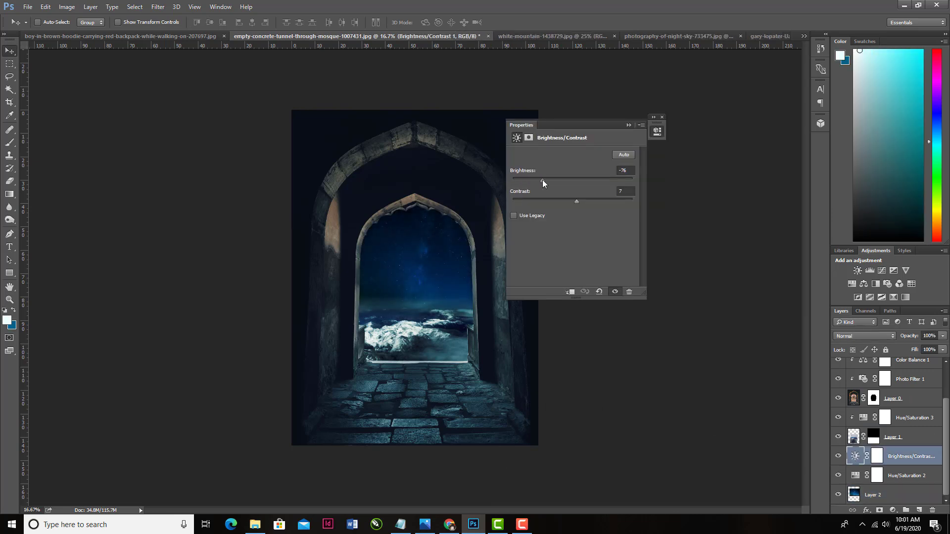
click(628, 125)
click(892, 510)
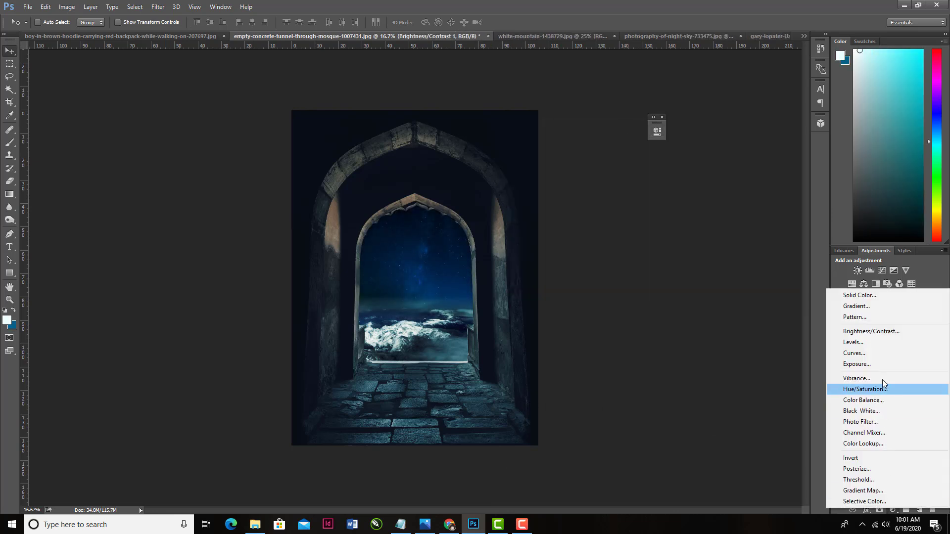
click(882, 356)
drag(630, 178, 624, 177)
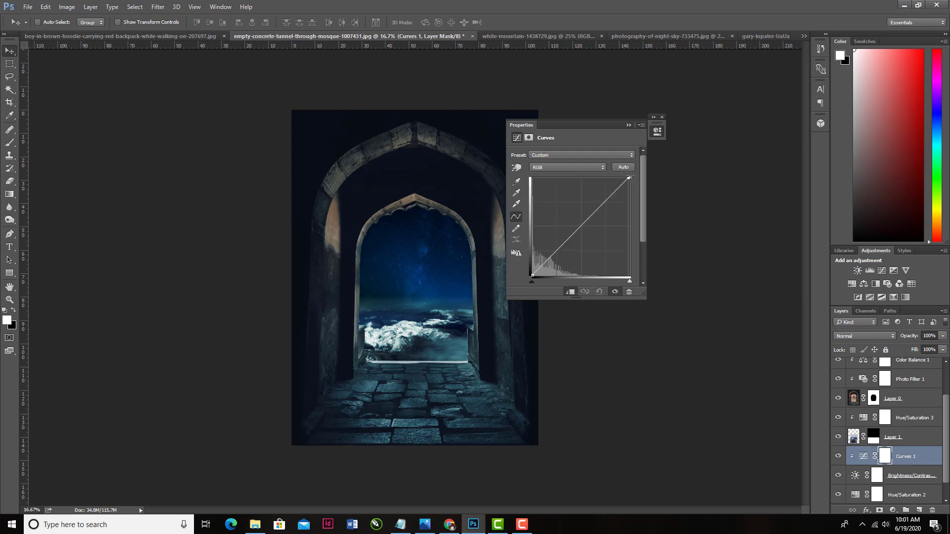
- Set Hue/Saturation 2 saturation to -21
click(629, 126)
click(906, 495)
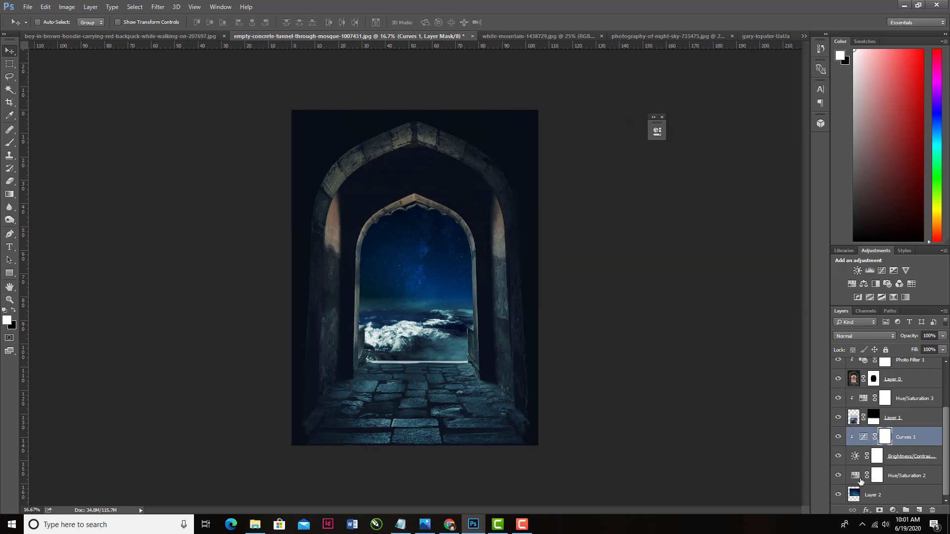
click(657, 131)
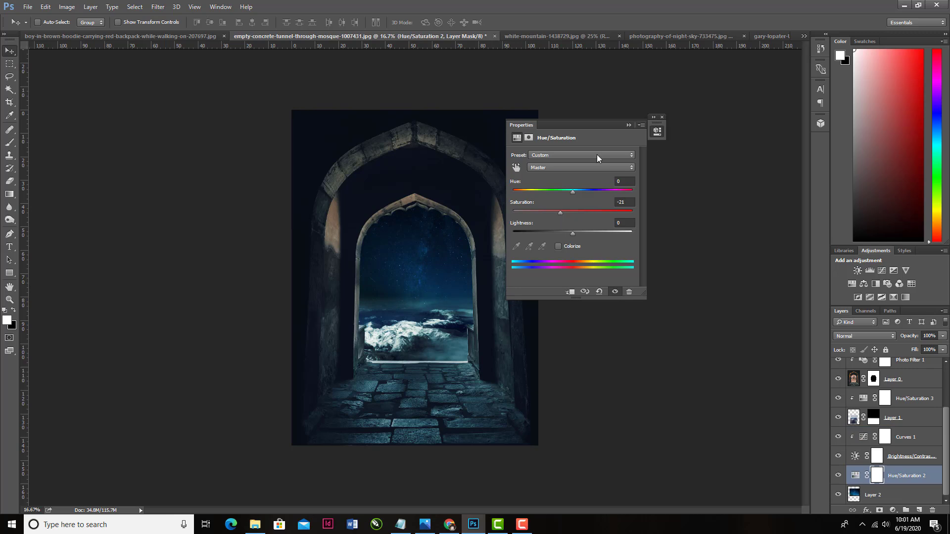
click(657, 131)
- Copy the Ferris wheel photo into the tunnel composite above the Curves layer
click(771, 38)
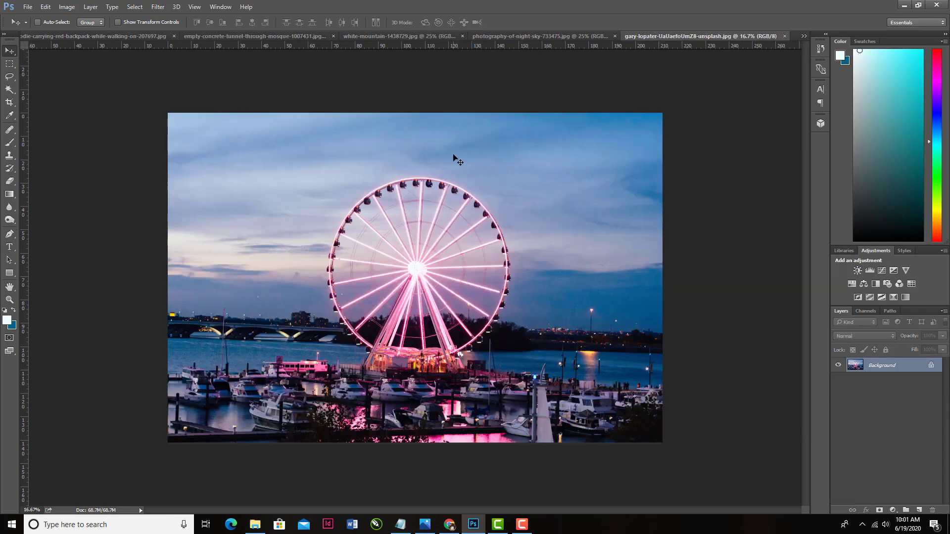
click(255, 37)
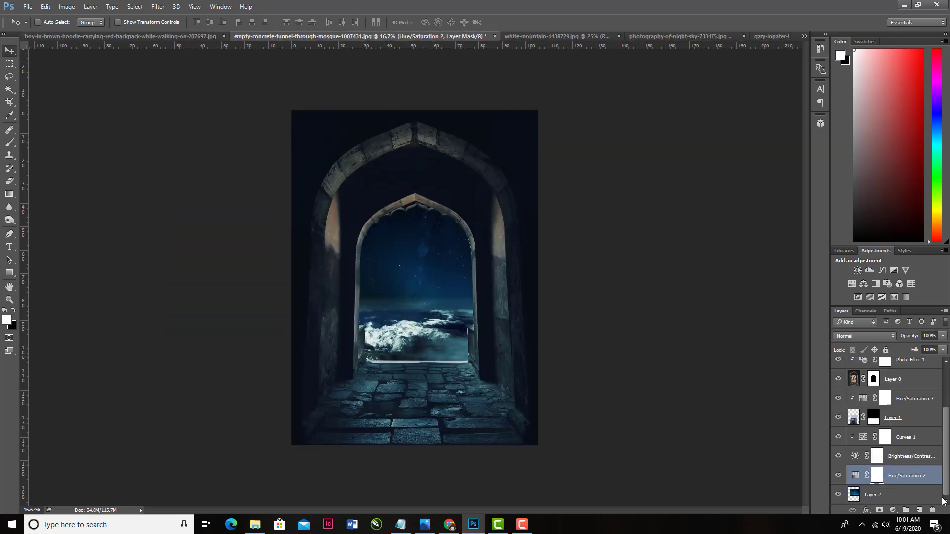
click(913, 437)
click(771, 37)
drag(346, 153, 507, 223)
- Scale the wheel to about 42% inside the arch opening and blend it in Linear Burn
key(ctrl+t)
mouse_move(667, 115)
mouse_down()
mouse_move(475, 241)
mouse_move(556, 204)
mouse_move(519, 216)
mouse_up()
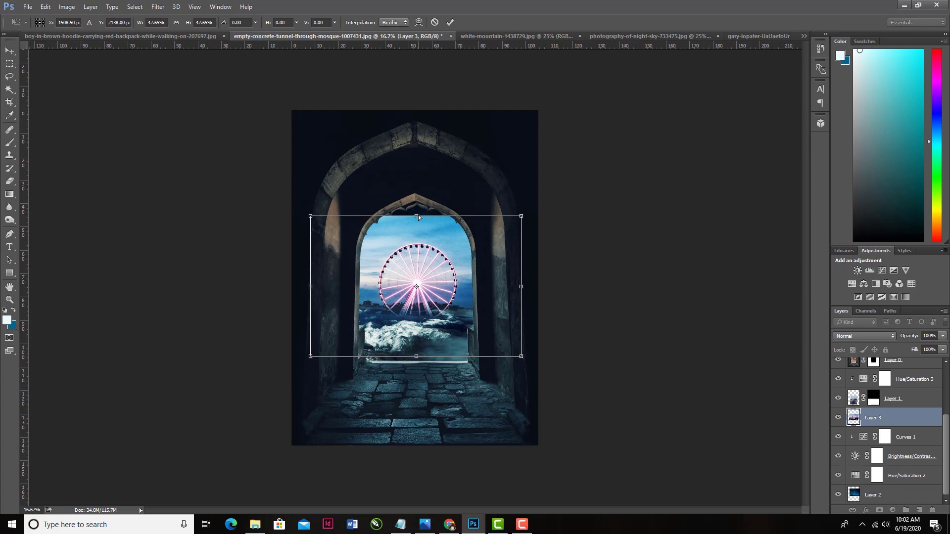
drag(414, 216, 415, 217)
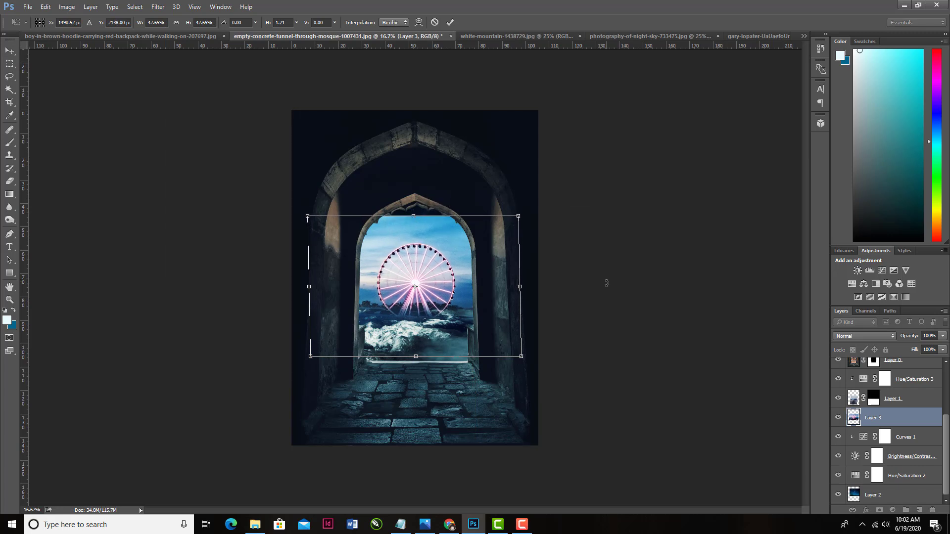
key(Return)
click(865, 336)
click(856, 381)
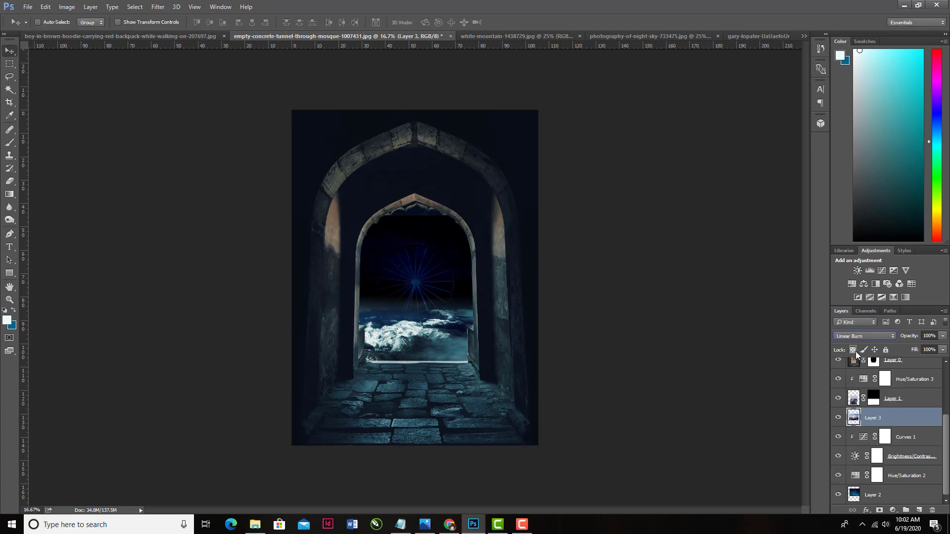
- Raise the Ferris wheel higher in the arch and tilt it about -1.6°
key(Down)
key(Down)
key(Down)
key(Down)
key(Down)
key(Down)
key(Down)
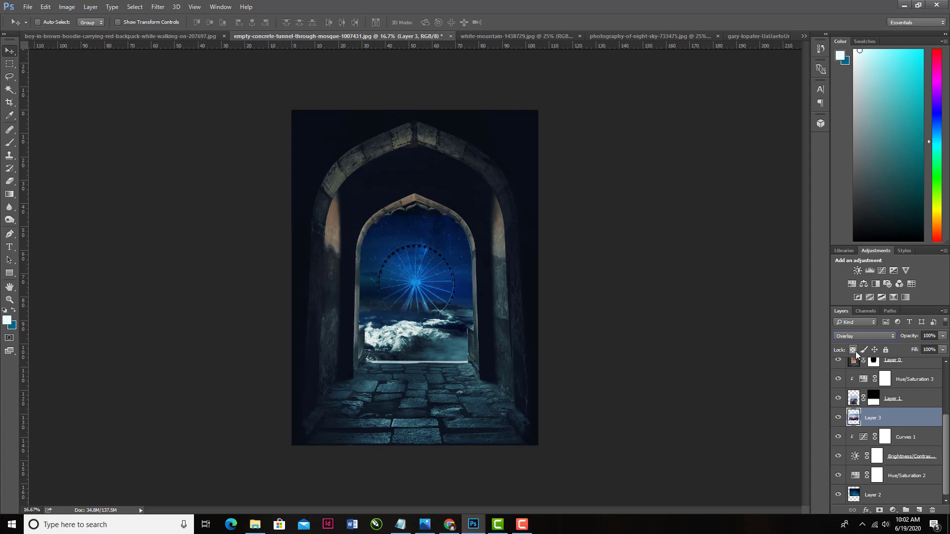
key(ctrl+plus)
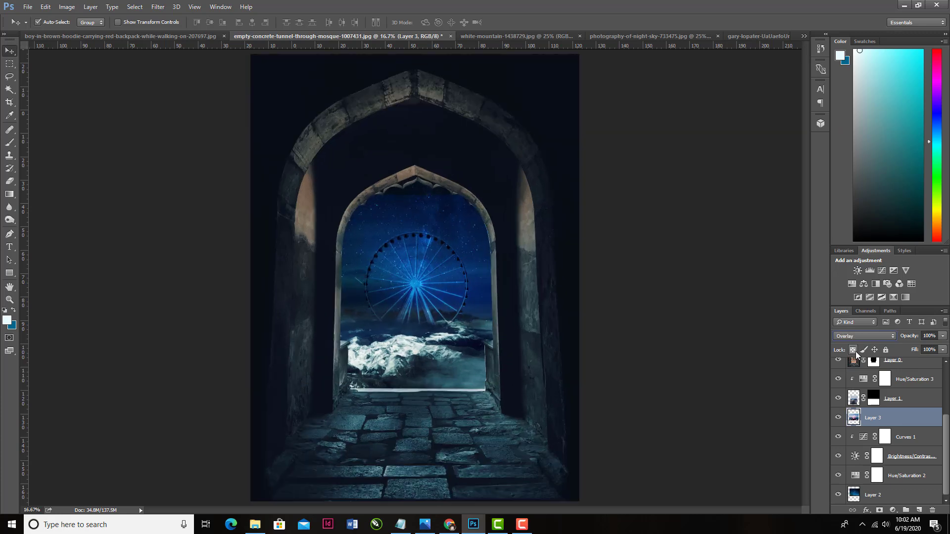
key(ctrl+plus)
drag(479, 278, 479, 261)
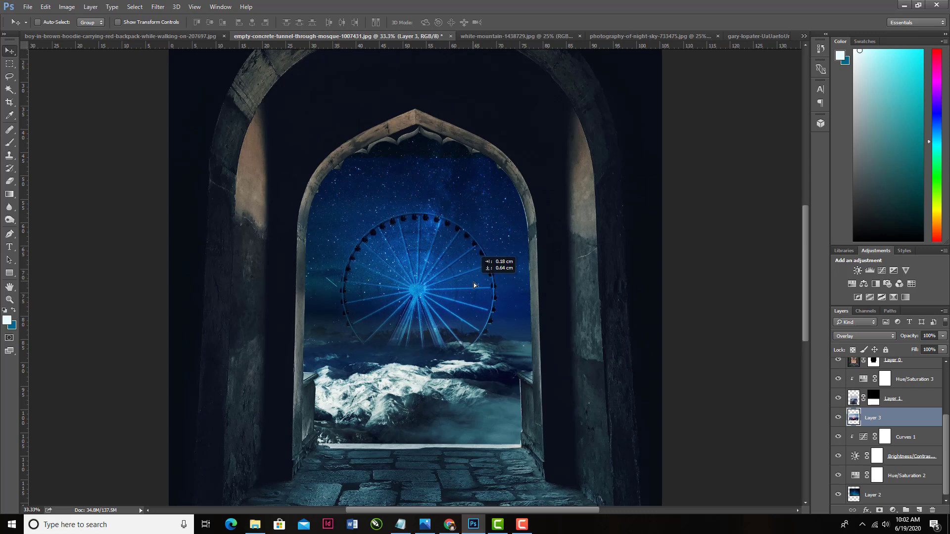
key(ctrl+t)
drag(695, 190, 693, 182)
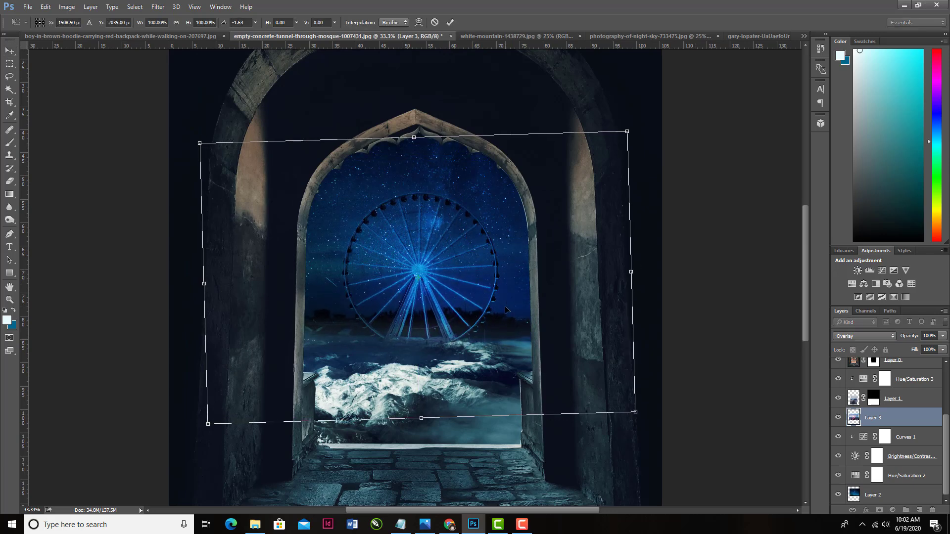
drag(508, 309, 507, 301)
key(Return)
- Set the Ferris wheel layer's blend mode to Screen so it glows bright pink
click(864, 336)
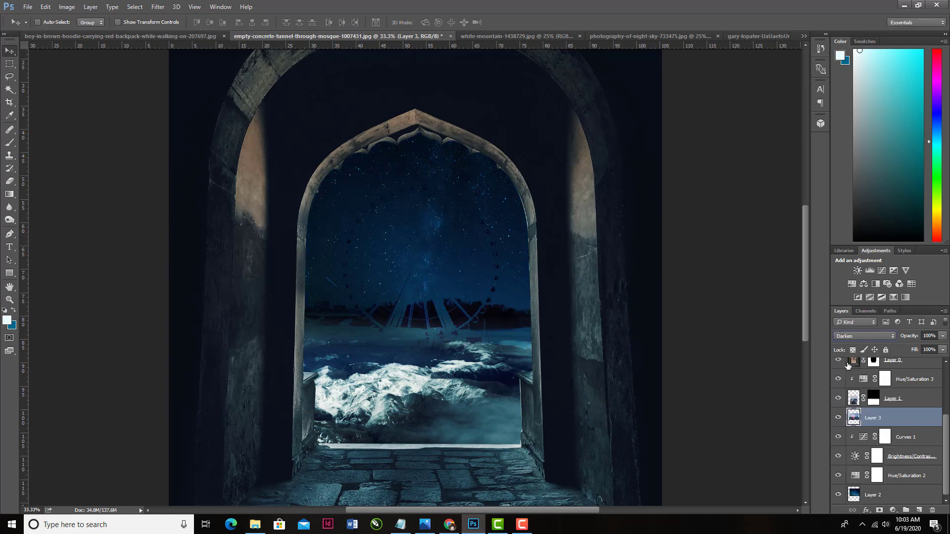
click(847, 365)
key(Down)
key(Down)
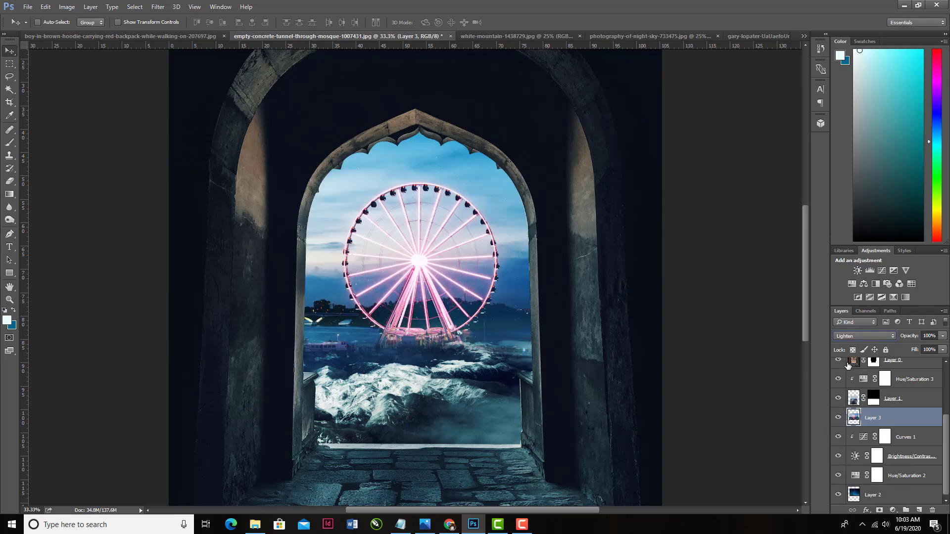
key(Down)
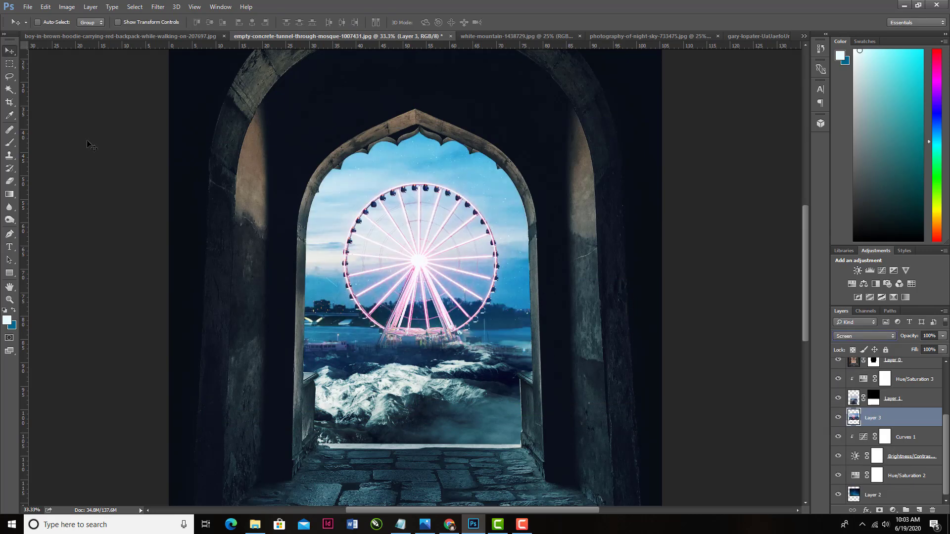
- Erase the boat and light band below the wheel, then lower the wheel slightly
key(e)
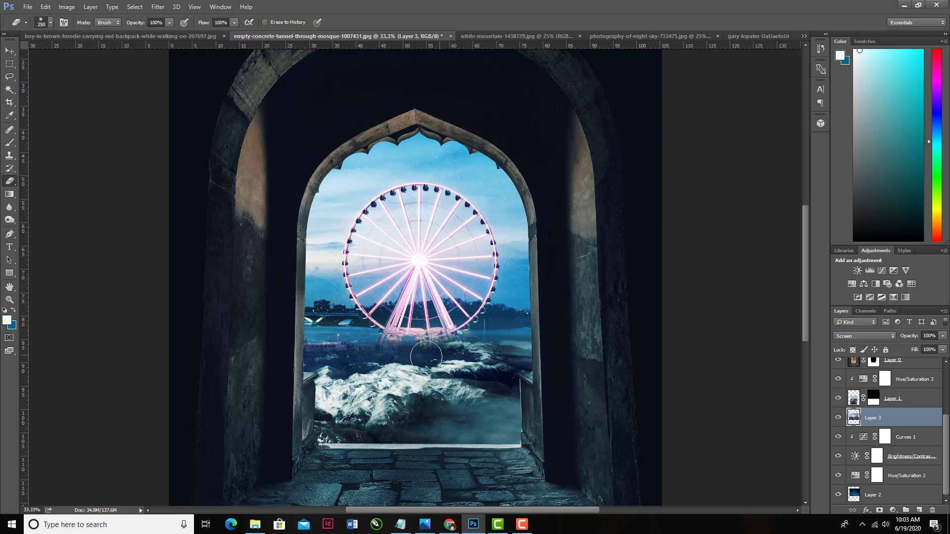
mouse_move(426, 356)
mouse_down()
mouse_move(328, 361)
mouse_move(403, 361)
mouse_move(371, 347)
mouse_up()
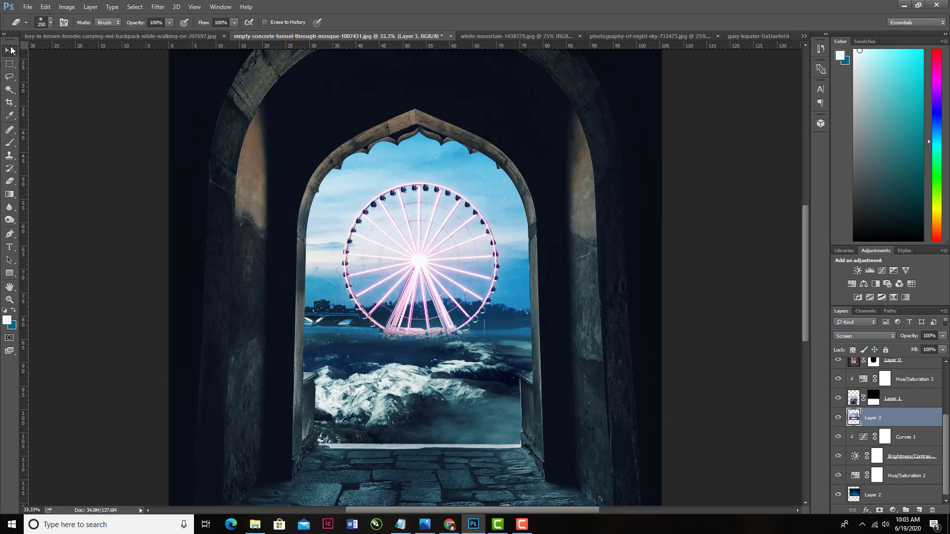
click(11, 50)
drag(420, 185, 420, 213)
- Blend the wheel layer with Overlay at reduced opacity for a starry blue look
click(882, 337)
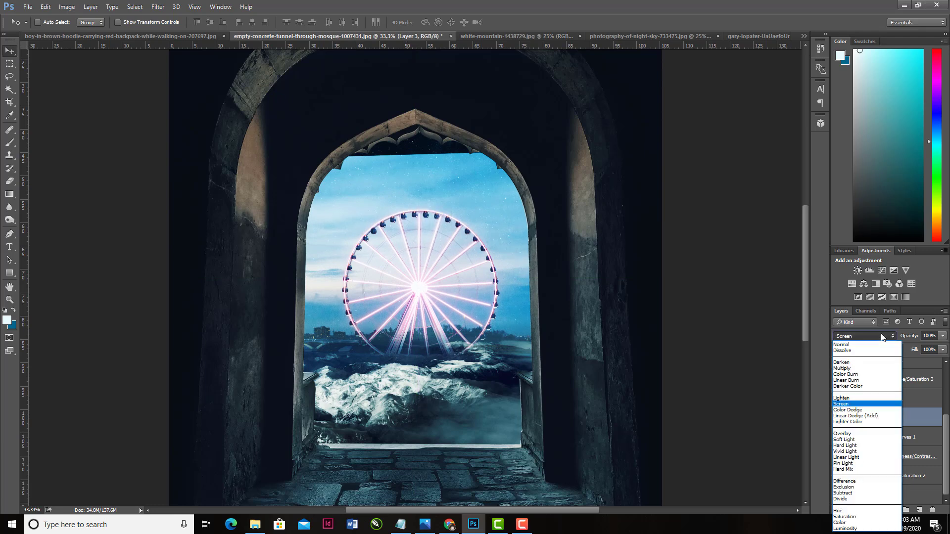
click(849, 435)
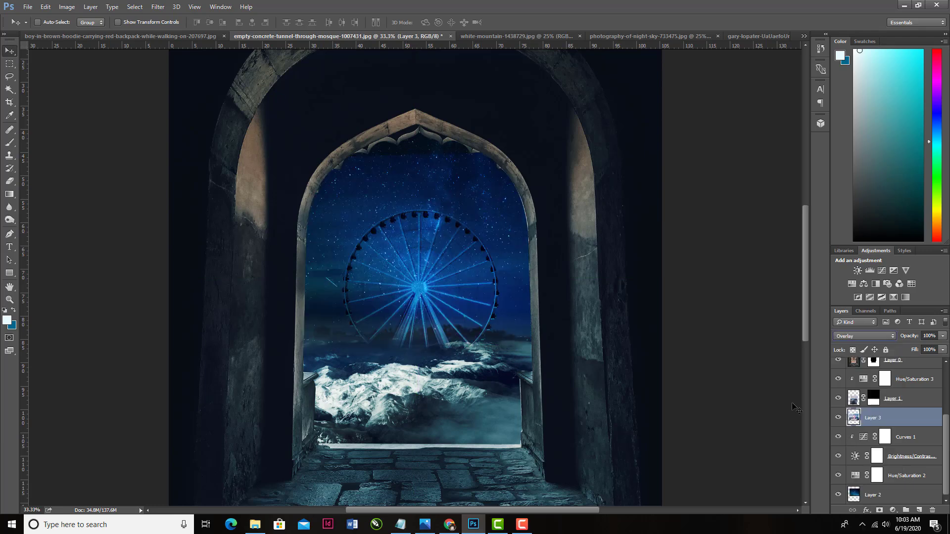
click(942, 336)
drag(943, 349, 929, 350)
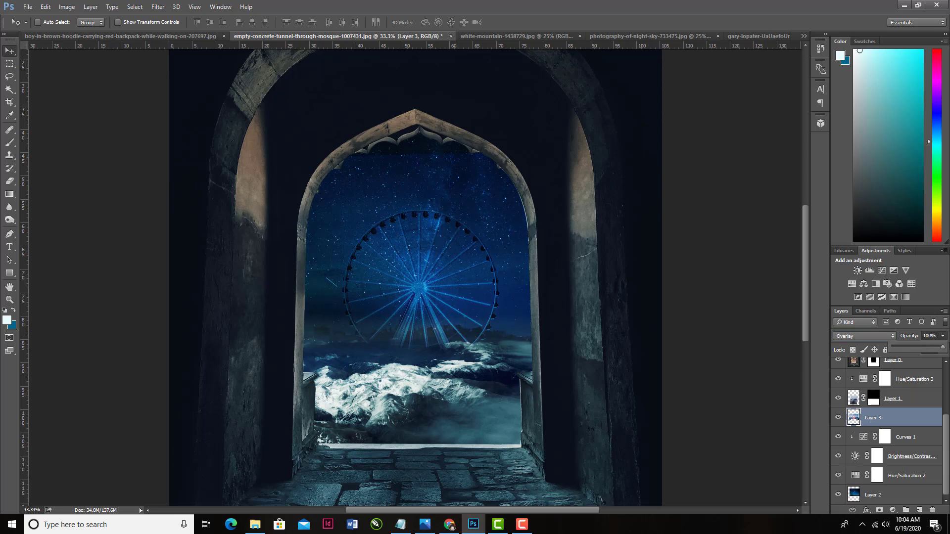
key(e)
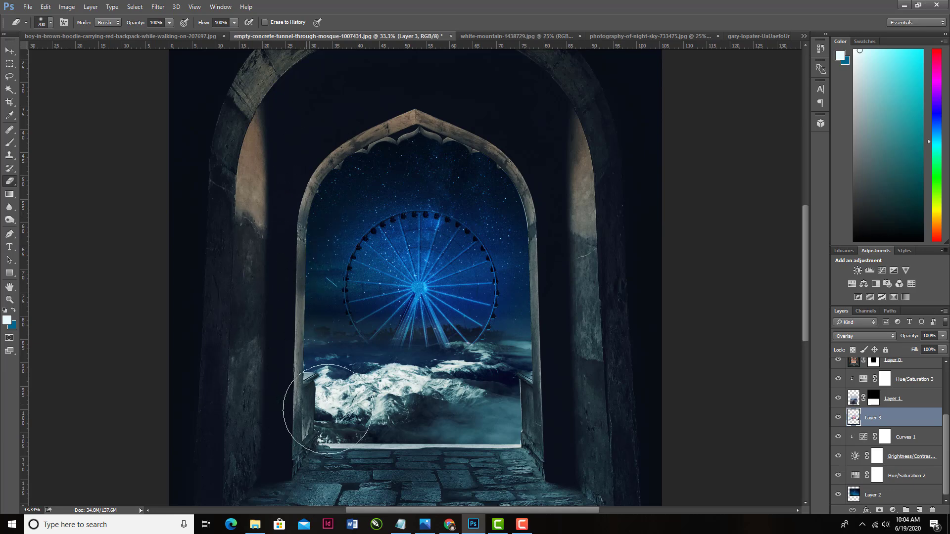
key(ctrl+minus)
key(ctrl+minus)
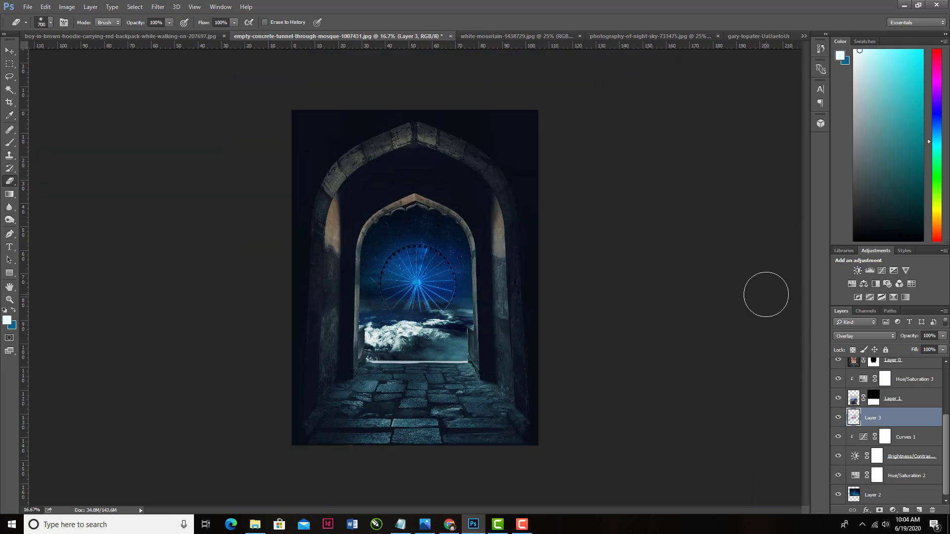
key(ctrl+plus)
key(ctrl+plus)
key(ctrl+plus)
- Add a new top layer and set the Pen tool to Shape mode with a white stroke
drag(946, 420, 946, 375)
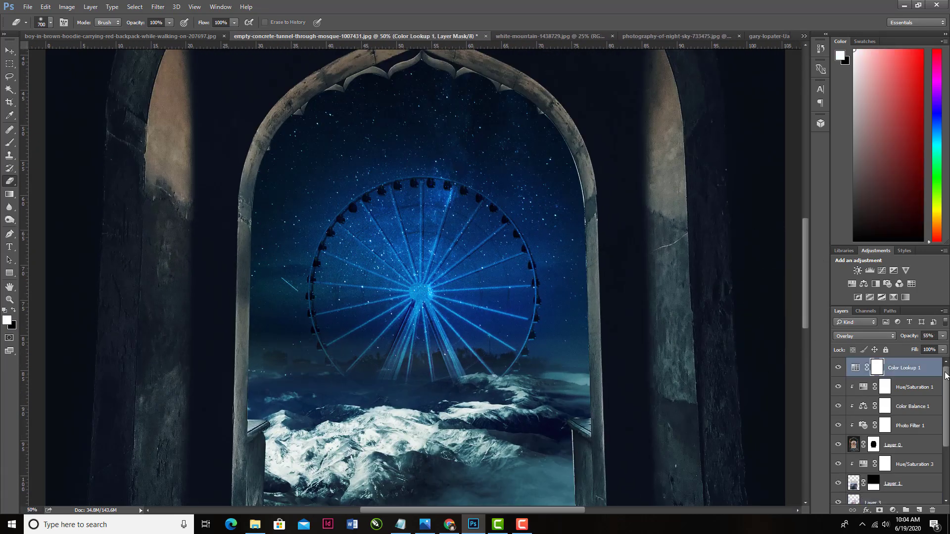
click(917, 510)
key(p)
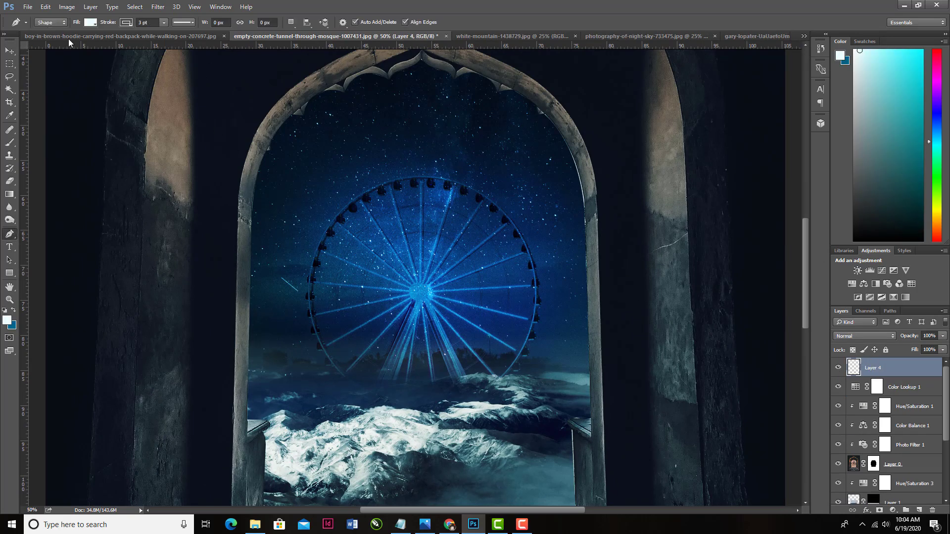
click(49, 22)
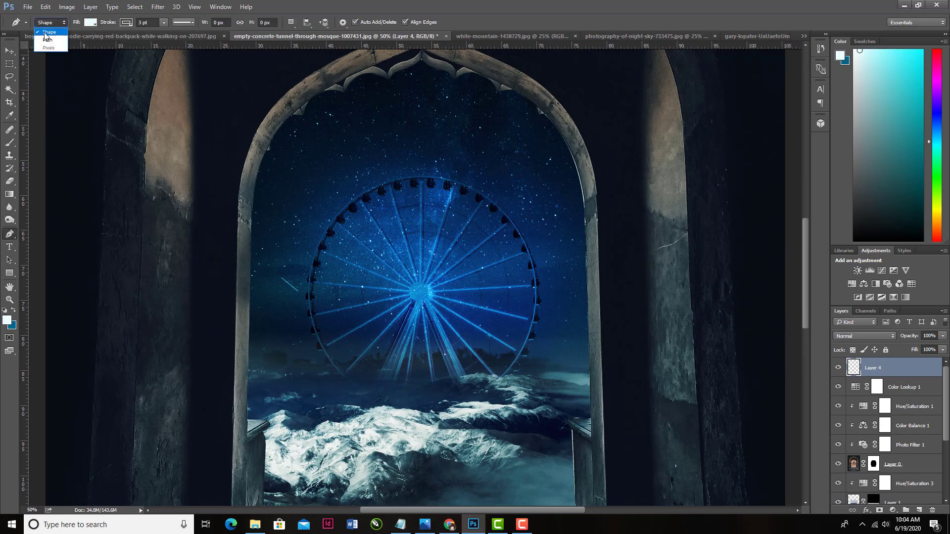
click(126, 23)
click(79, 75)
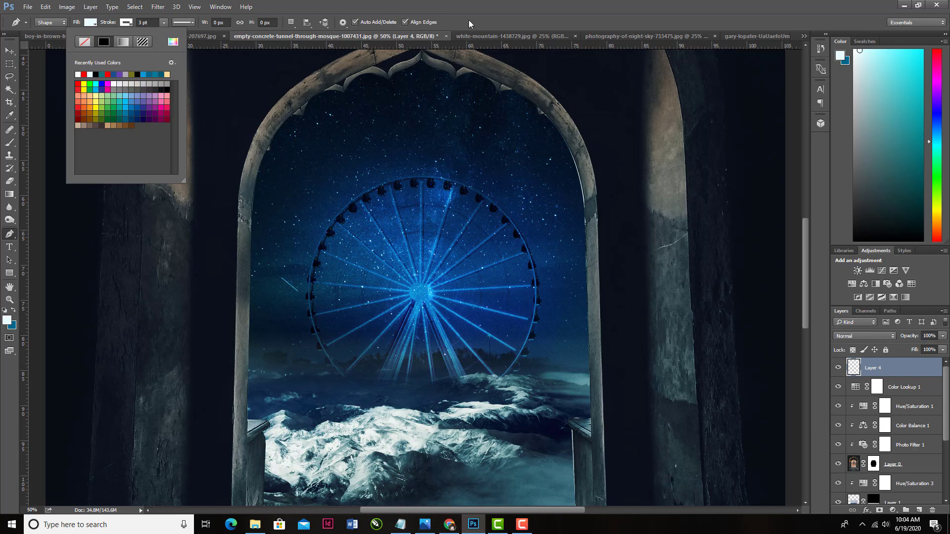
key(Return)
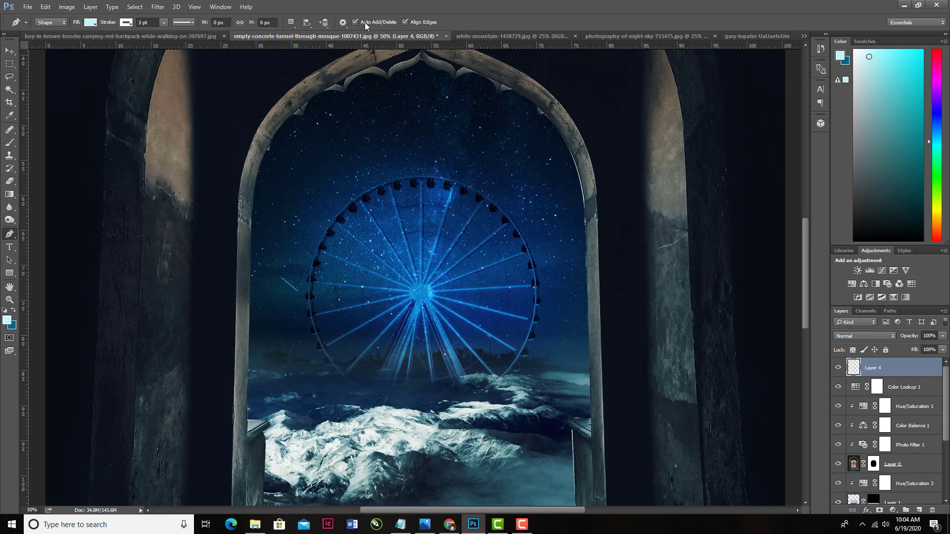
key(ctrl+plus)
key(ctrl+plus)
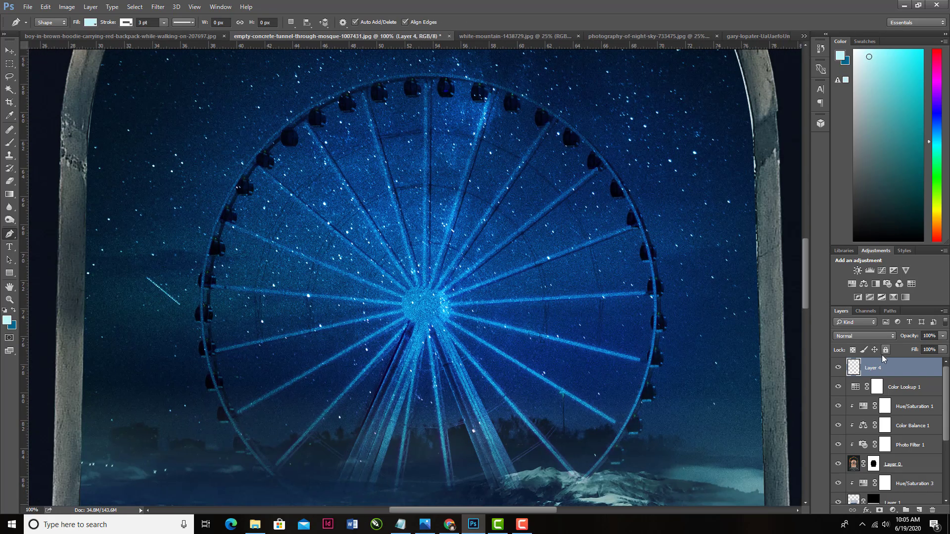
- Set Layer 4 to Multiply and the wheel's Layer 3 to Lighten at about 60% opacity
click(865, 336)
click(853, 369)
drag(947, 426, 946, 481)
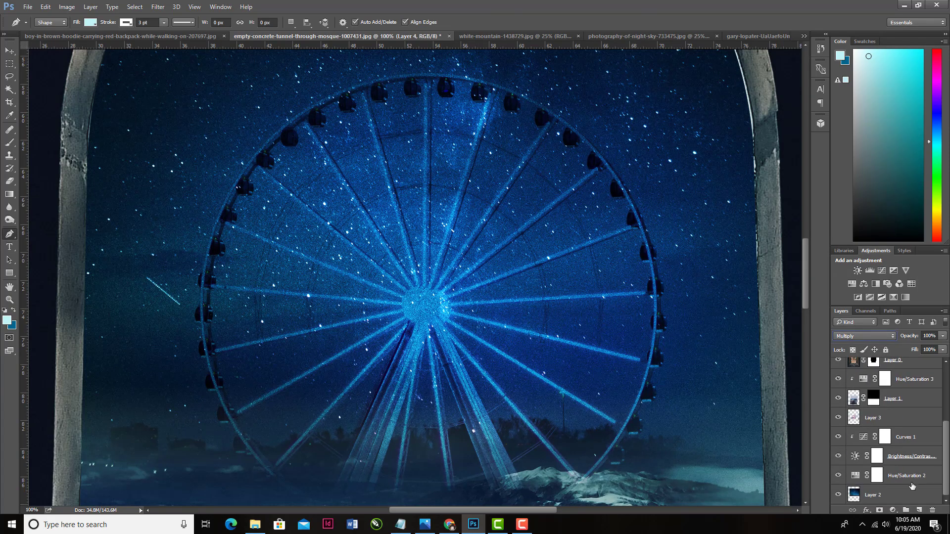
click(914, 406)
click(870, 418)
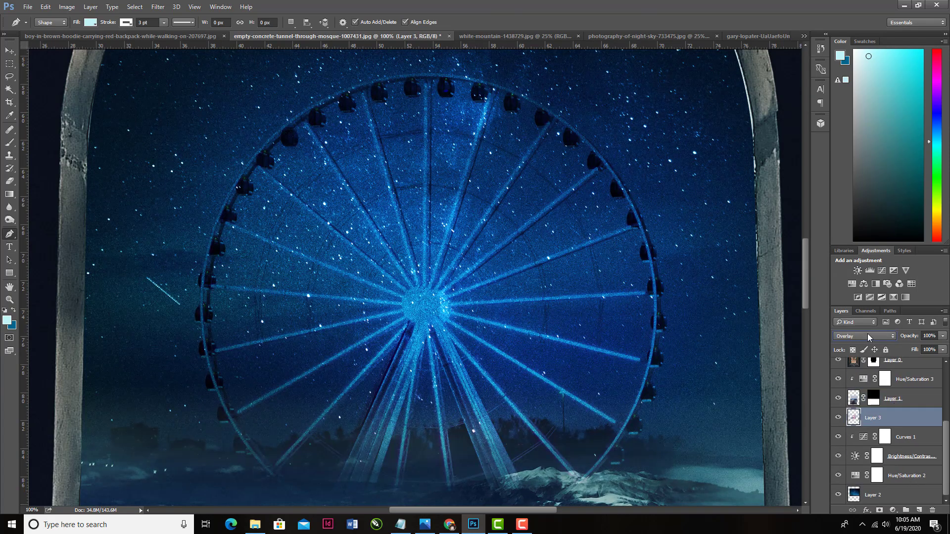
click(865, 336)
click(852, 400)
key(ctrl+minus)
key(ctrl+minus)
key(ctrl+minus)
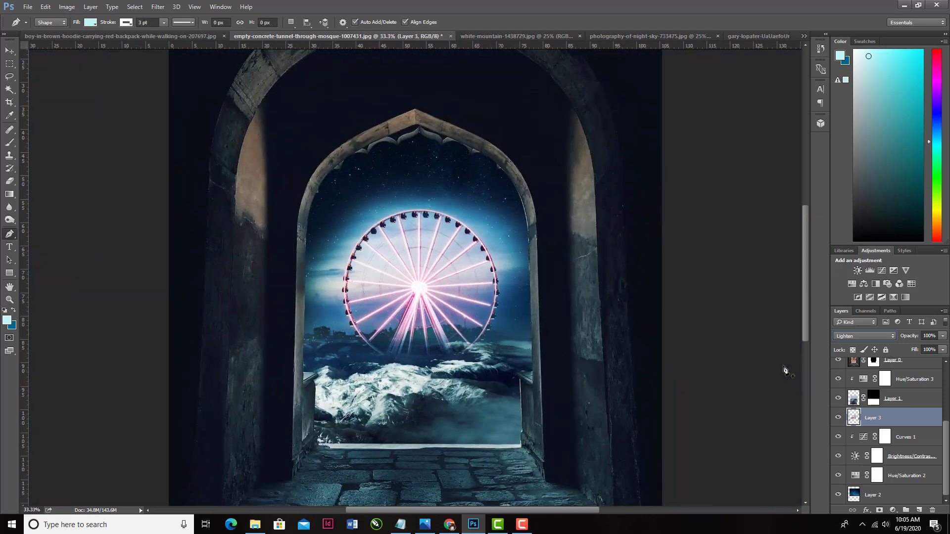
click(943, 336)
drag(943, 350, 917, 348)
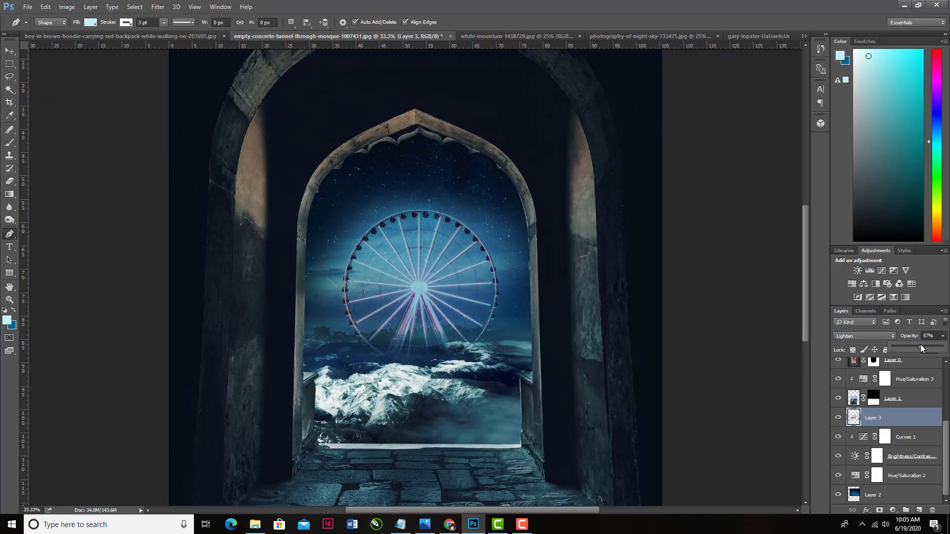
- Add a Brightness/Contrast adjustment clipped to the wheel with brightness around -47
click(893, 510)
click(858, 330)
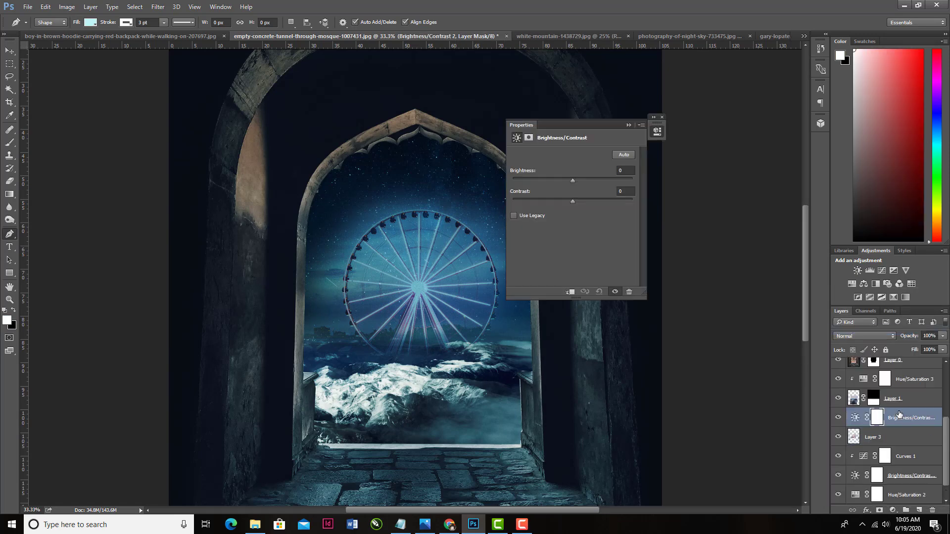
key(ctrl+alt+g)
mouse_move(573, 178)
mouse_down()
mouse_move(552, 178)
mouse_move(570, 201)
mouse_up()
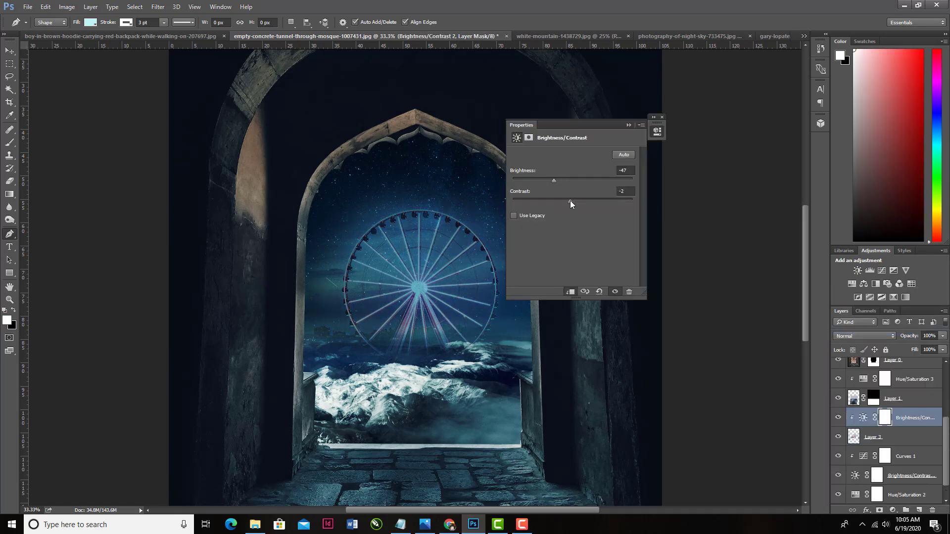
click(628, 125)
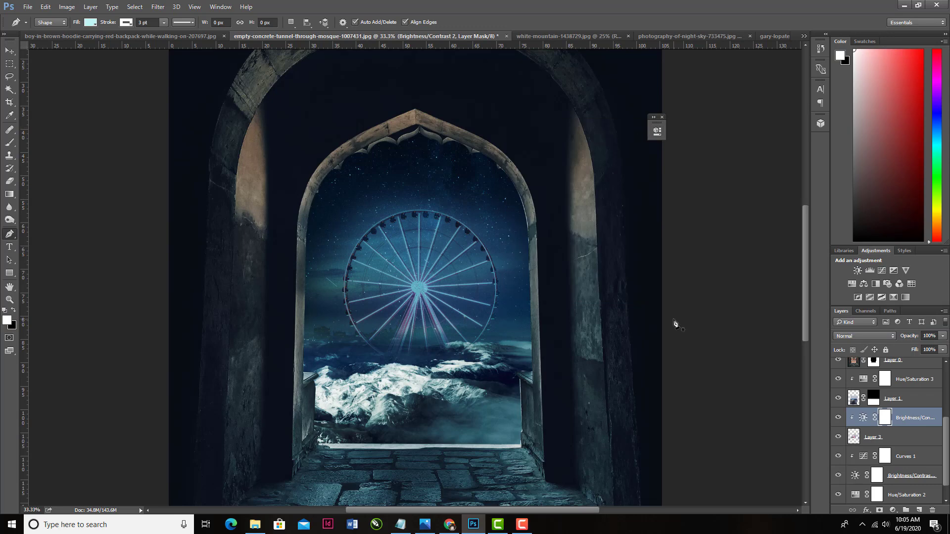
key(ctrl+plus)
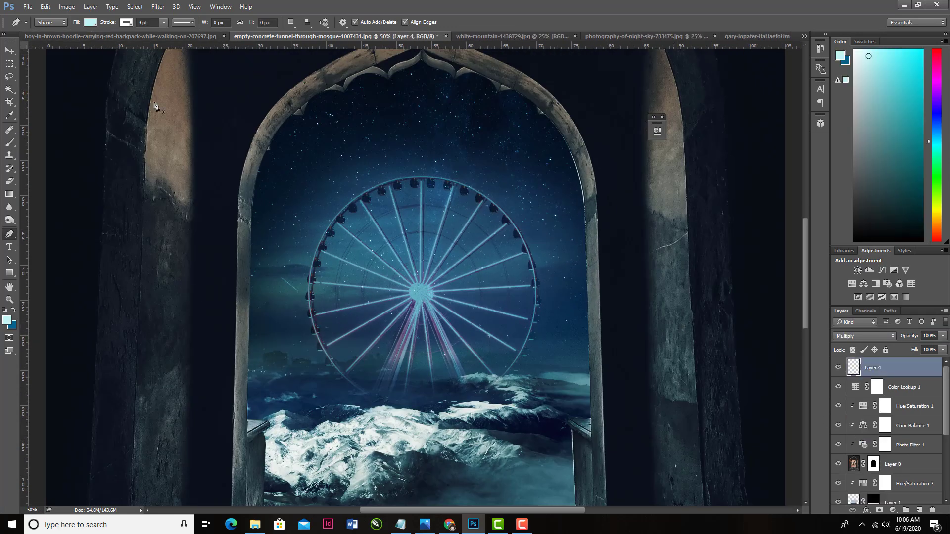
- Set the shape fill to white and draw a 5.53 pt line along the wheel's top spoke
click(91, 23)
click(52, 74)
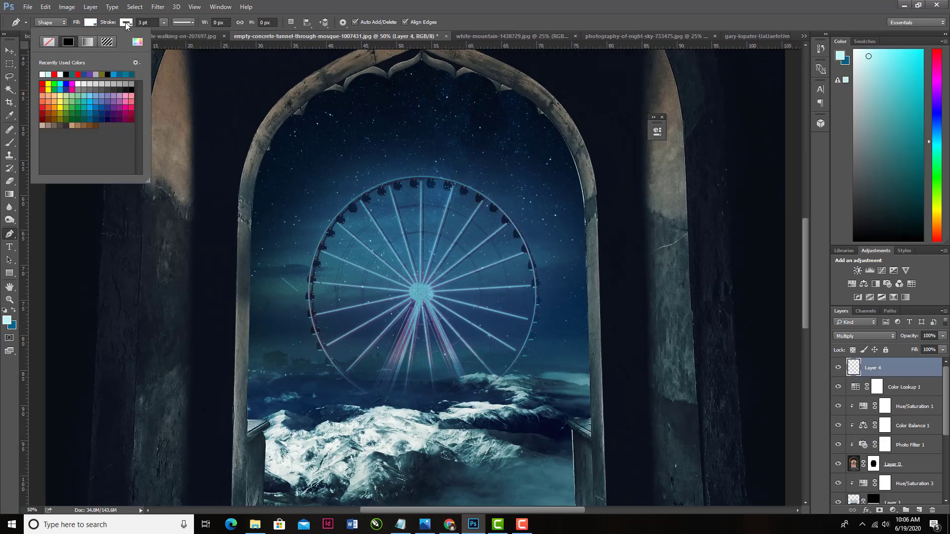
click(428, 290)
click(421, 294)
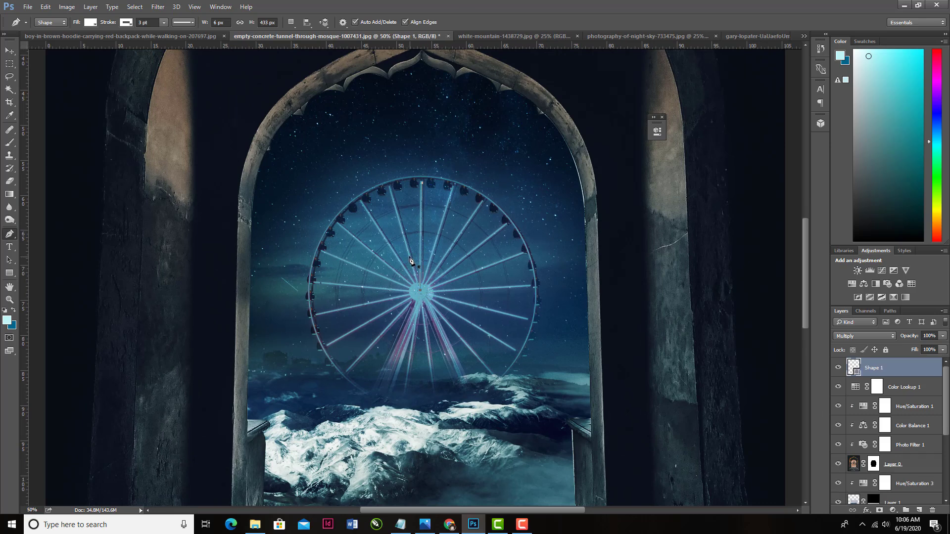
click(391, 187)
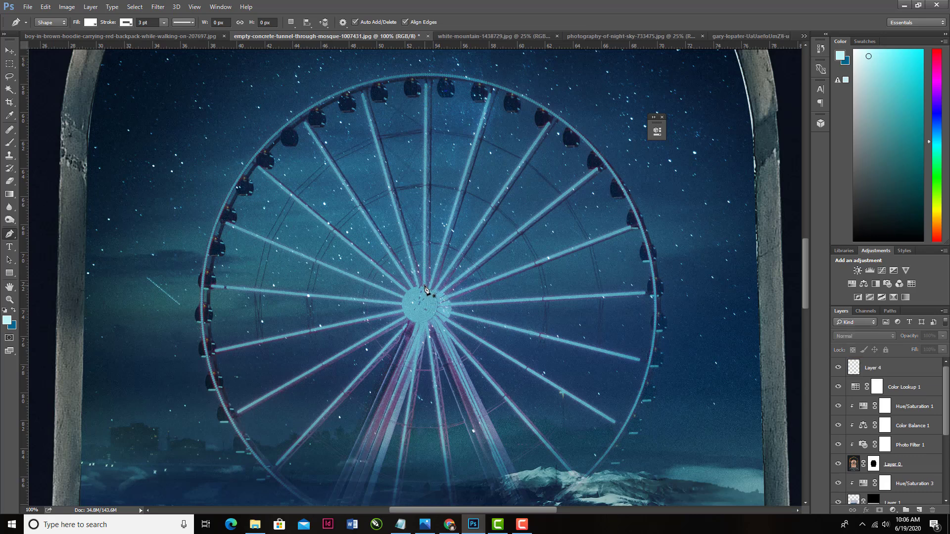
click(424, 287)
click(426, 86)
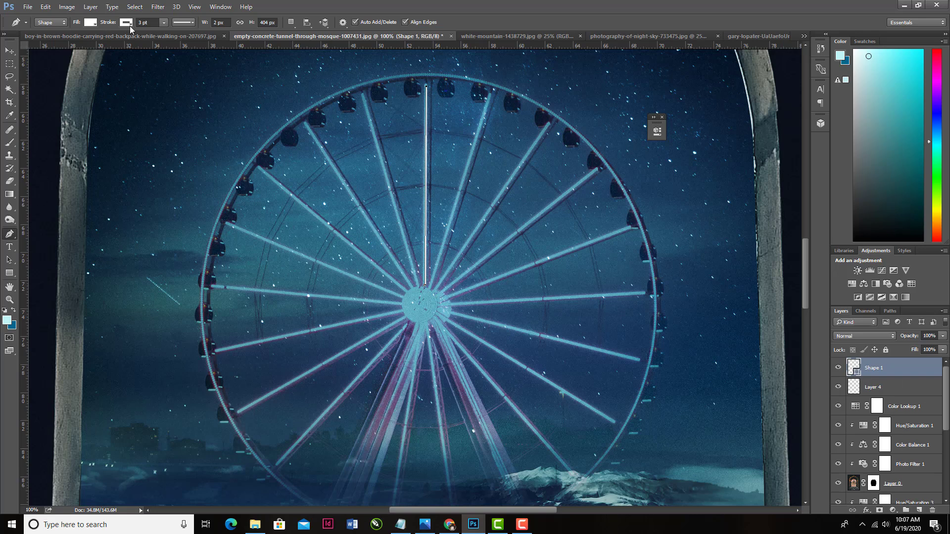
click(130, 24)
click(277, 4)
drag(164, 27, 166, 33)
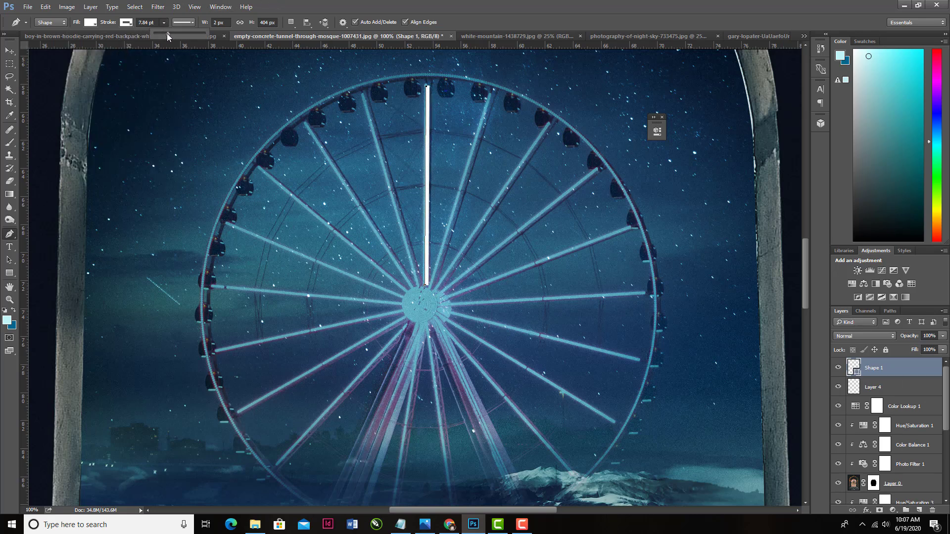
click(423, 293)
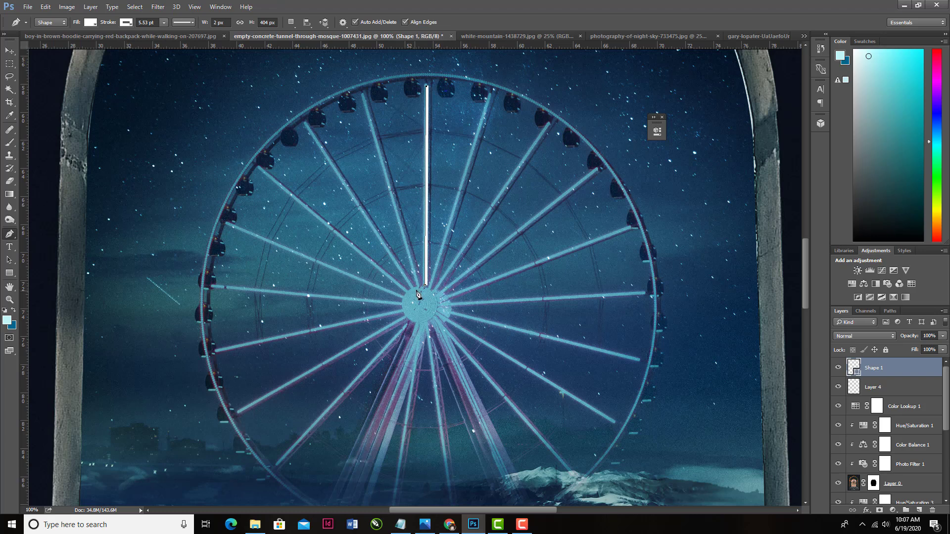
- Give Shape 1 a drop shadow and pink Outer Glow with tuned opacity and spread, thinning its stroke
double_click(915, 370)
click(566, 285)
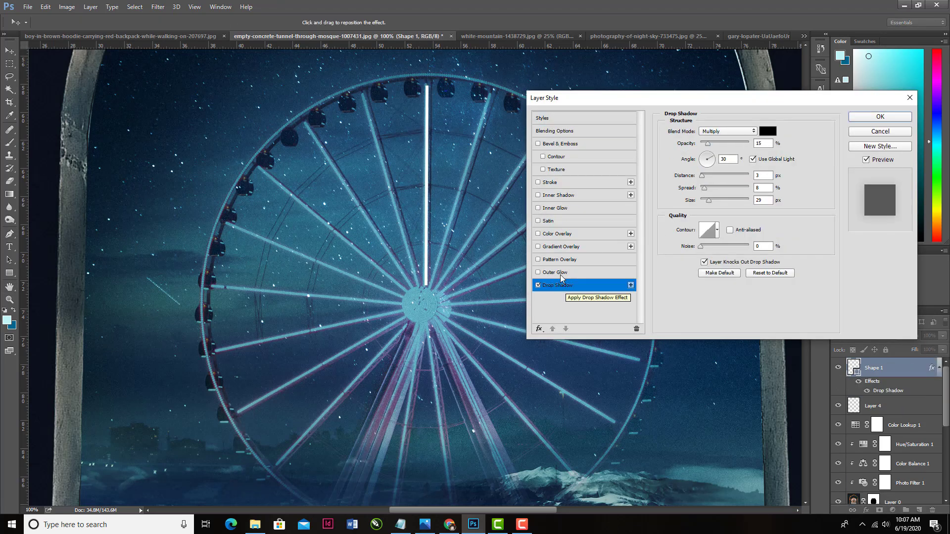
click(538, 272)
click(554, 272)
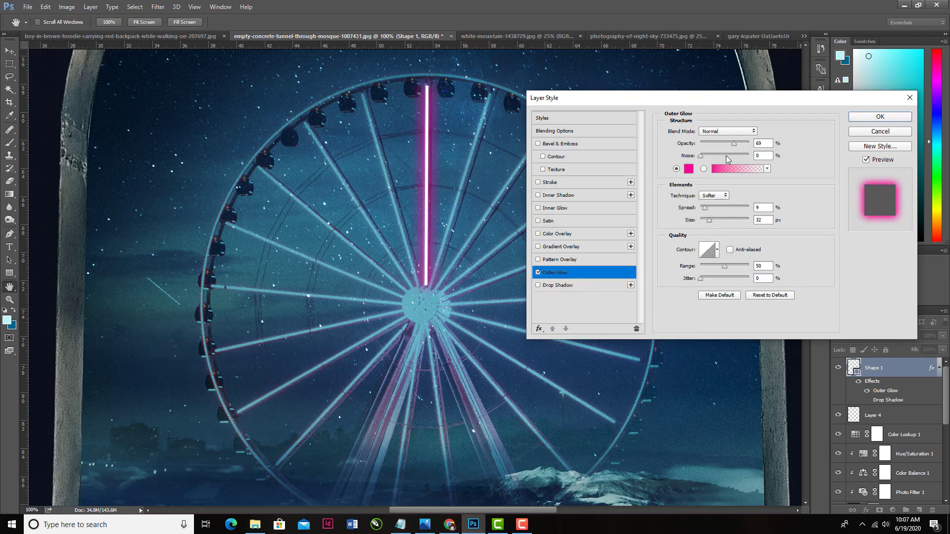
drag(734, 144, 737, 144)
drag(706, 212, 713, 223)
click(880, 116)
drag(163, 22, 164, 36)
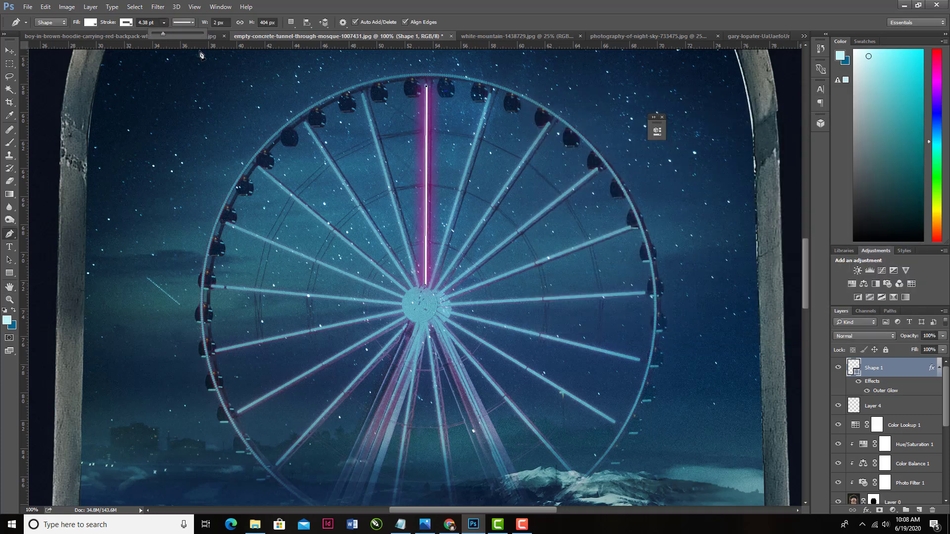
- Duplicate the neon line onto the adjacent spoke and set the copy's opacity to 69%
key(v)
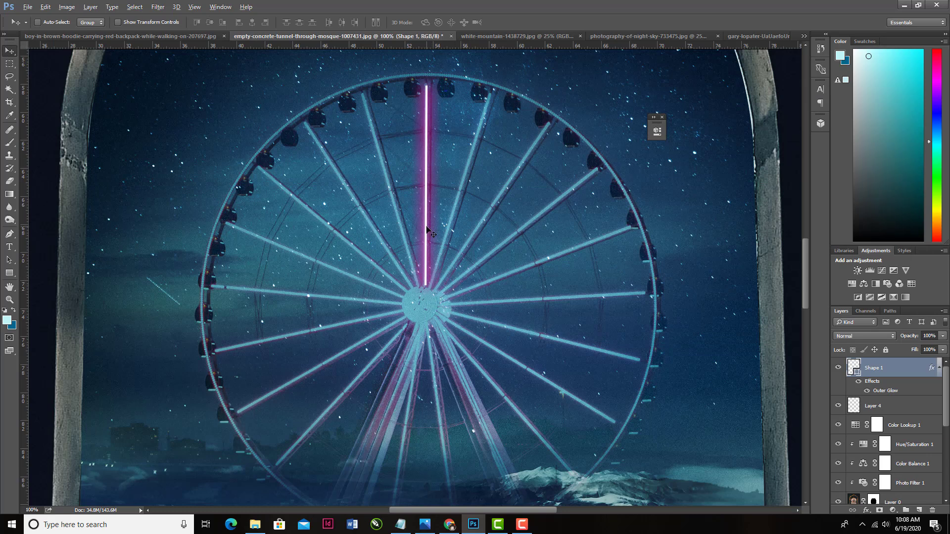
drag(428, 231, 405, 232)
key(ctrl+t)
drag(410, 166, 381, 159)
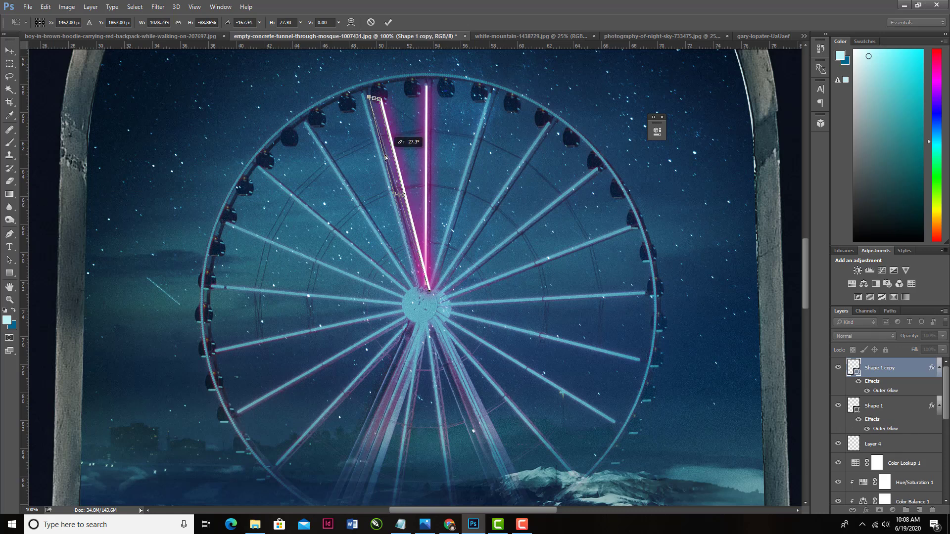
drag(431, 294, 419, 293)
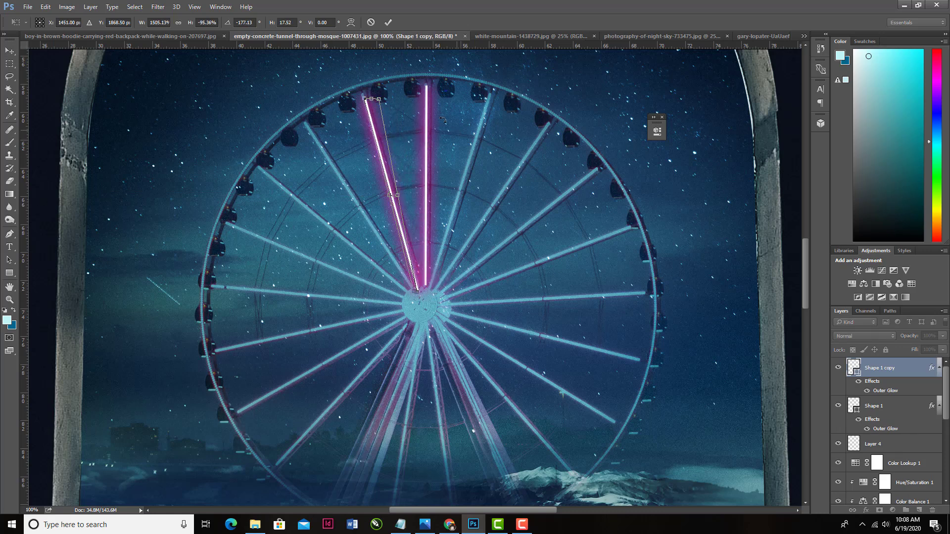
key(Return)
key(ctrl+minus)
key(ctrl+minus)
key(ctrl+minus)
drag(942, 336, 927, 350)
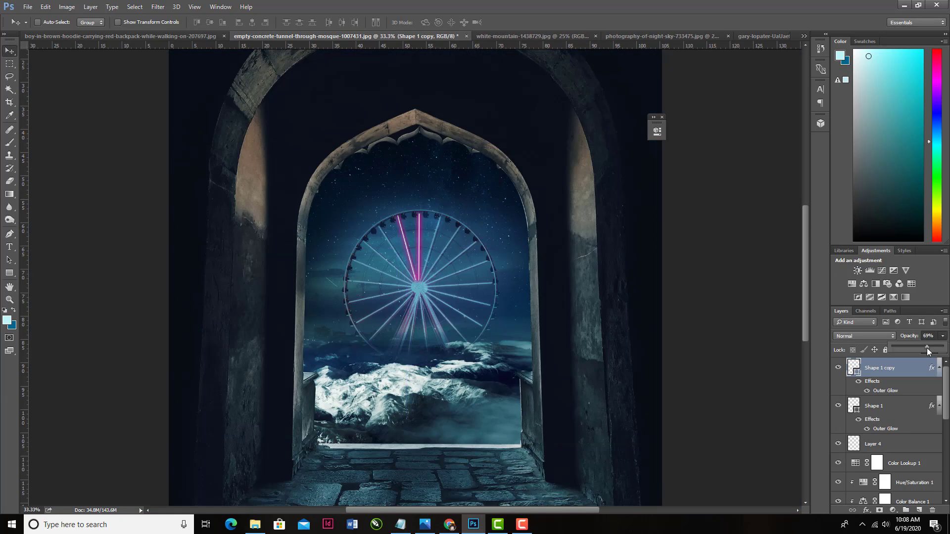
key(ctrl+1)
- Duplicate and rotate more neon line copies onto the next upper spokes
key(ctrl+j)
drag(343, 178, 324, 200)
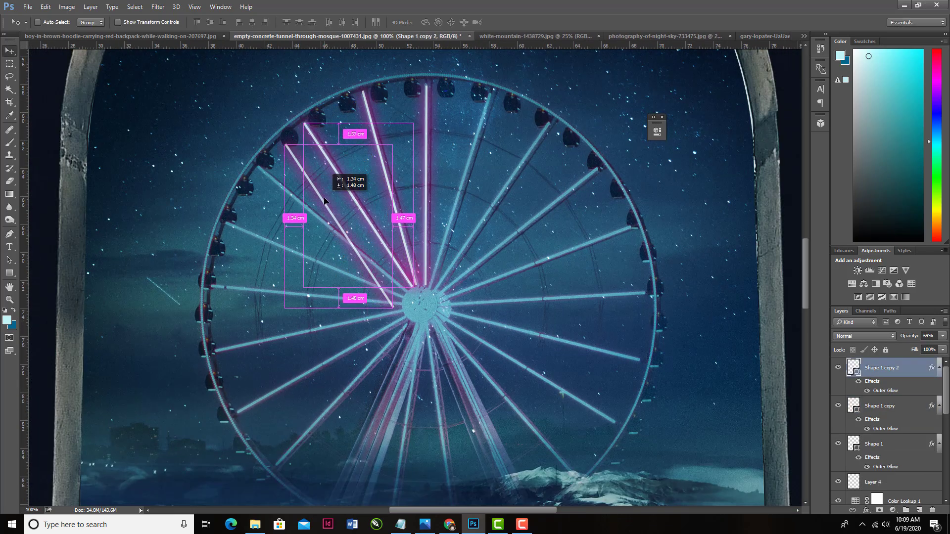
key(ctrl+j)
key(ctrl+t)
drag(284, 145, 257, 167)
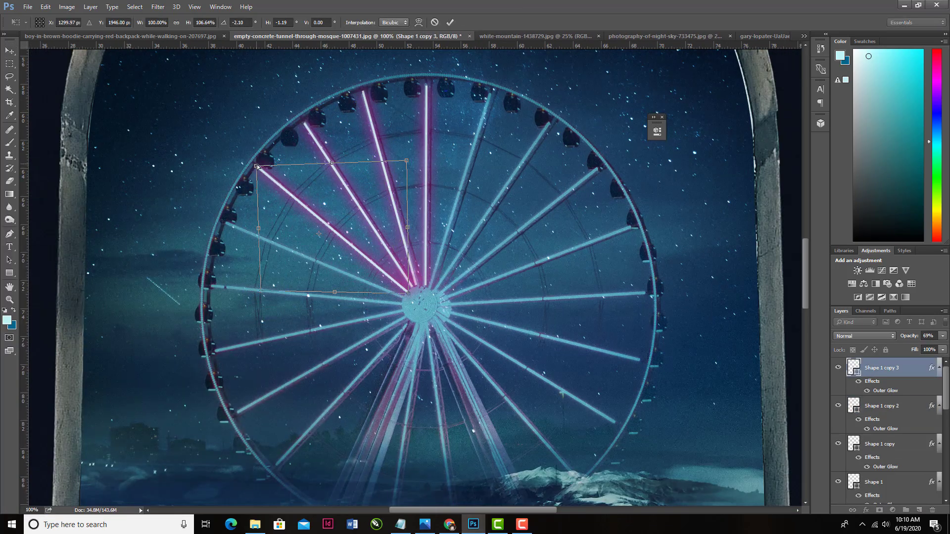
key(Return)
key(ctrl+j)
key(ctrl+j)
key(ctrl+t)
mouse_move(408, 292)
mouse_down()
mouse_move(404, 307)
mouse_move(445, 296)
mouse_up()
key(Return)
key(ctrl+j)
key(ctrl+j)
key(ctrl+t)
scroll(445, 297, down, 2)
drag(445, 257, 491, 234)
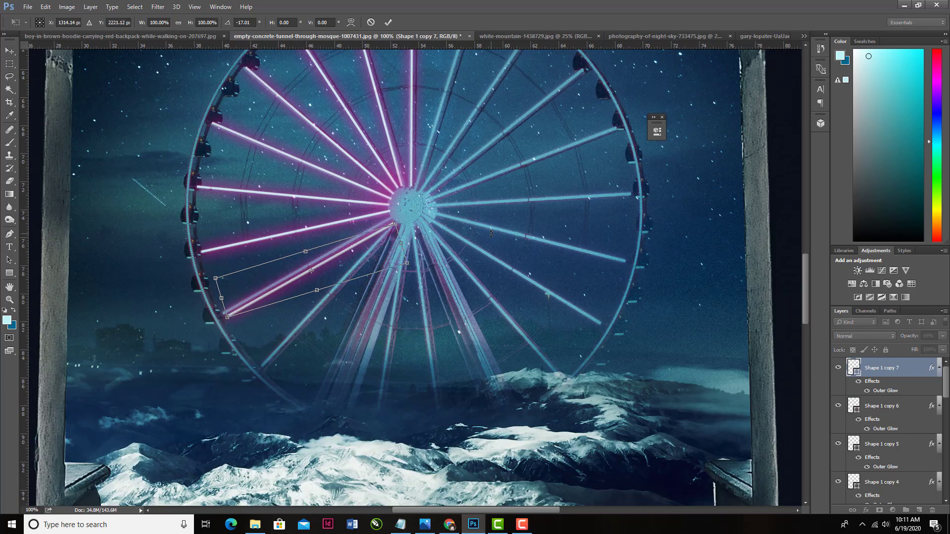
key(Return)
- Continue duplicating and rotating copies onto the lower-left, lower-right and right-side spokes
key(ctrl+j)
key(ctrl+j)
key(ctrl+t)
mouse_move(431, 198)
mouse_down()
mouse_move(418, 273)
mouse_move(436, 414)
mouse_up()
key(Return)
key(ctrl+j)
key(ctrl+j)
key(ctrl+t)
key(Return)
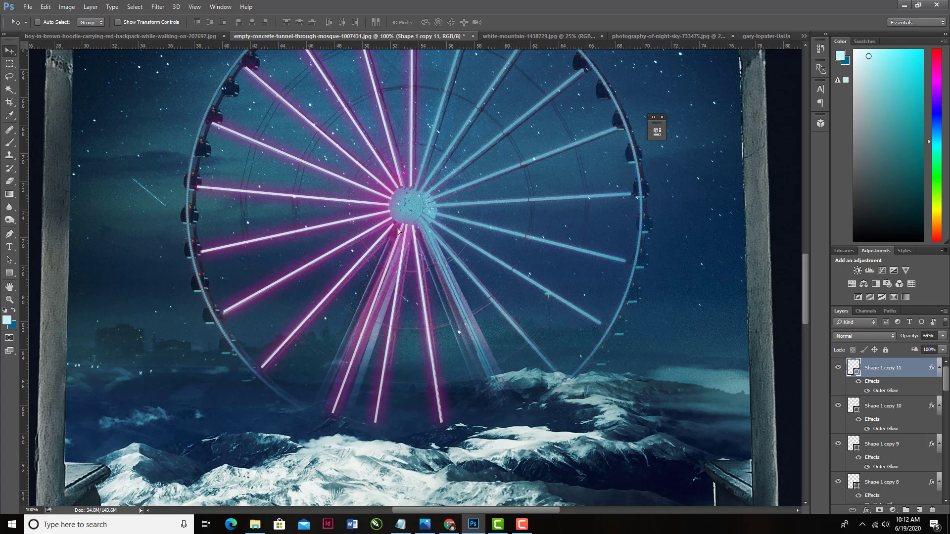
key(ctrl+j)
key(ctrl+j)
key(ctrl+t)
drag(487, 391, 549, 369)
key(Return)
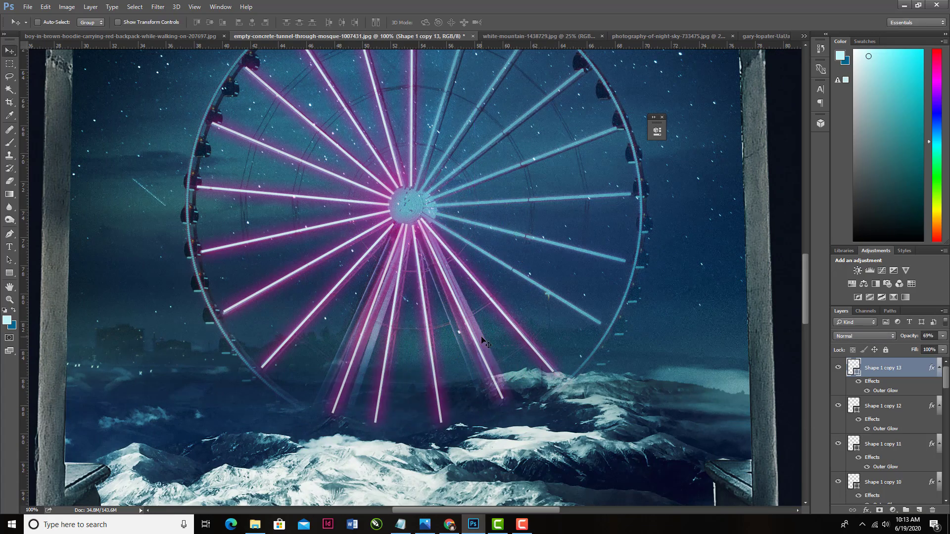
key(ctrl+j)
key(ctrl+t)
mouse_move(482, 341)
mouse_down()
mouse_move(595, 327)
mouse_move(600, 265)
mouse_move(631, 195)
mouse_move(613, 211)
mouse_move(549, 121)
mouse_move(488, 65)
mouse_up()
key(Return)
key(ctrl+j)
key(ctrl+t)
key(Return)
key(ctrl+j)
key(ctrl+t)
- Fill the remaining spoke gaps with rotated copies, completing twenty neon lines, and zoom to fit
scroll(585, 212, up, 3)
key(ctrl+j)
key(ctrl+t)
key(Return)
key(ctrl+j)
key(ctrl+t)
key(Return)
key(ctrl+j)
key(ctrl+t)
key(Return)
key(ctrl+0)
- Group all the spoke layers and name the group 'neon shape'
shift+click(918, 371)
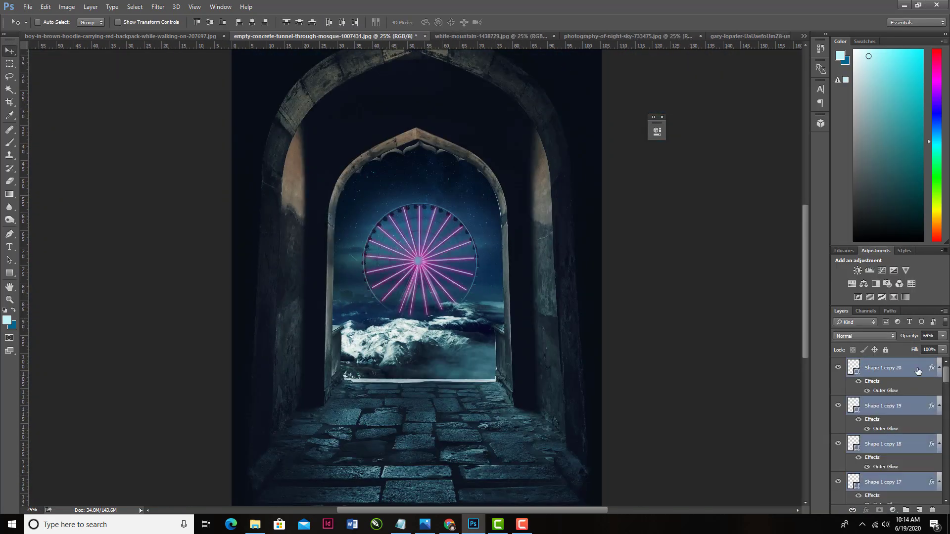
key(ctrl+g)
double_click(880, 363)
text(neon shape)
key(Return)
- Paint a soft pink glow over the wheel on a new Lighten layer
key(b)
key(ctrl+plus)
key(ctrl+plus)
key(ctrl+plus)
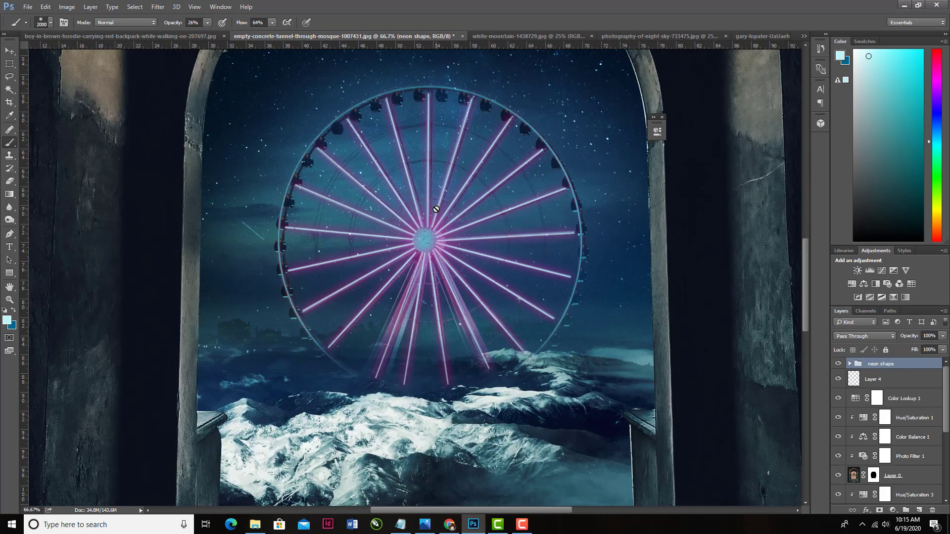
click(7, 321)
click(689, 174)
key(ctrl+shift+alt+n)
click(426, 240)
drag(910, 348, 929, 348)
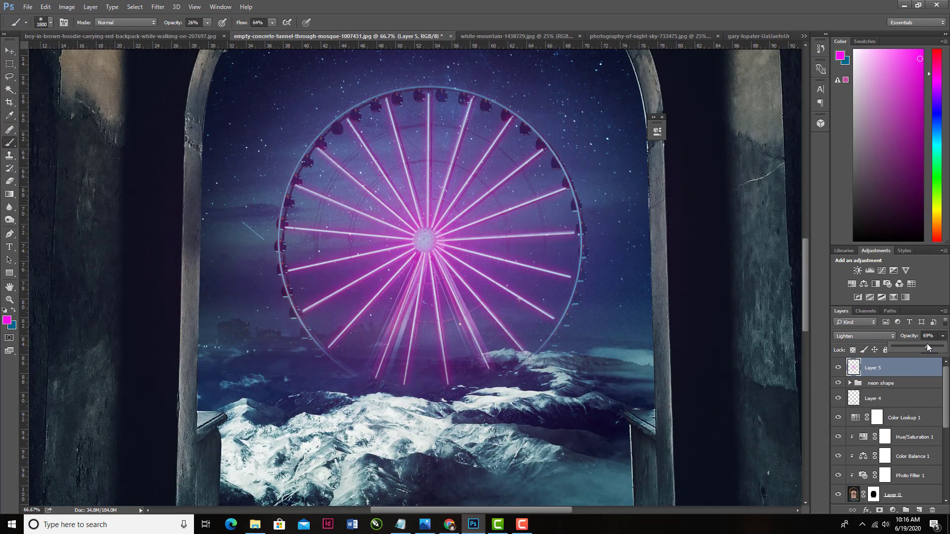
key(ctrl+minus)
key(ctrl+minus)
key(ctrl+minus)
drag(946, 429, 946, 426)
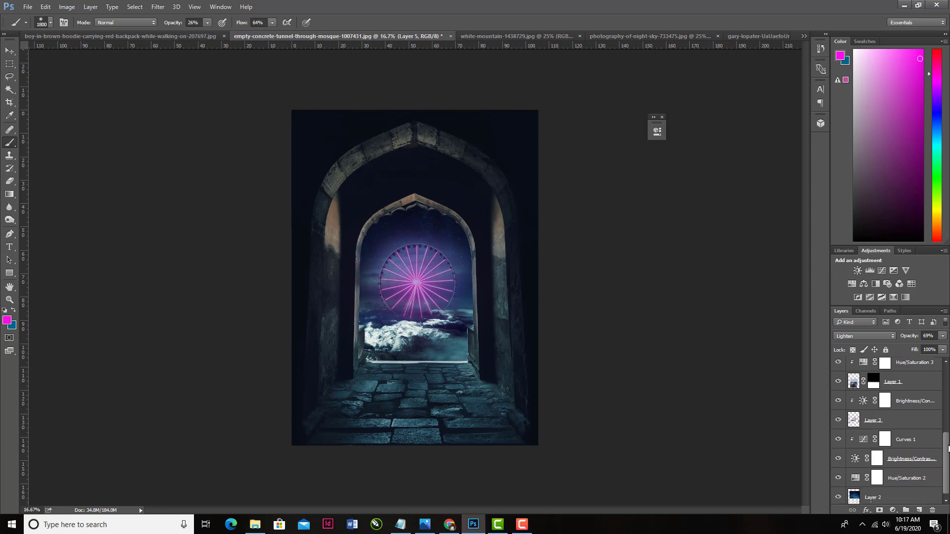
- Load Layer 0's mask as a selection and add an empty Lighten layer
click(856, 384)
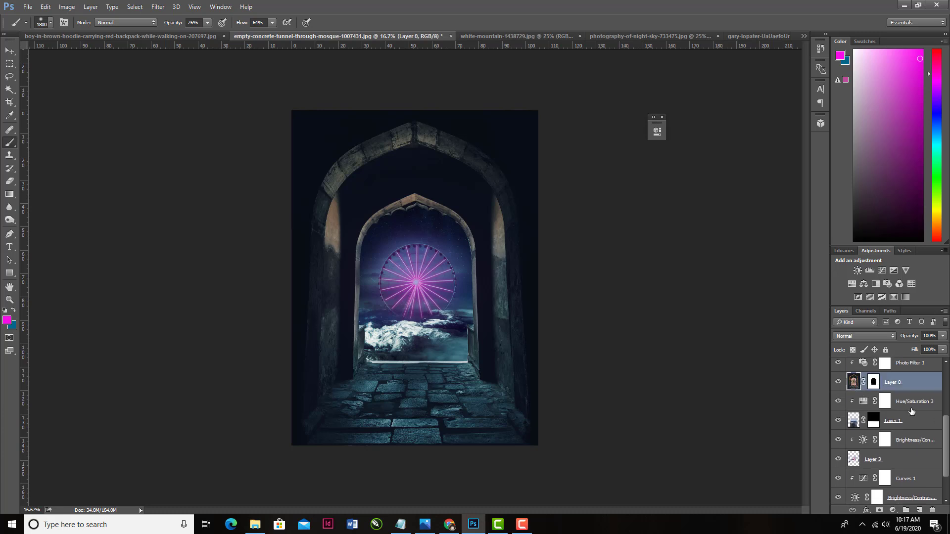
ctrl+click(873, 384)
scroll(910, 418, up, 1)
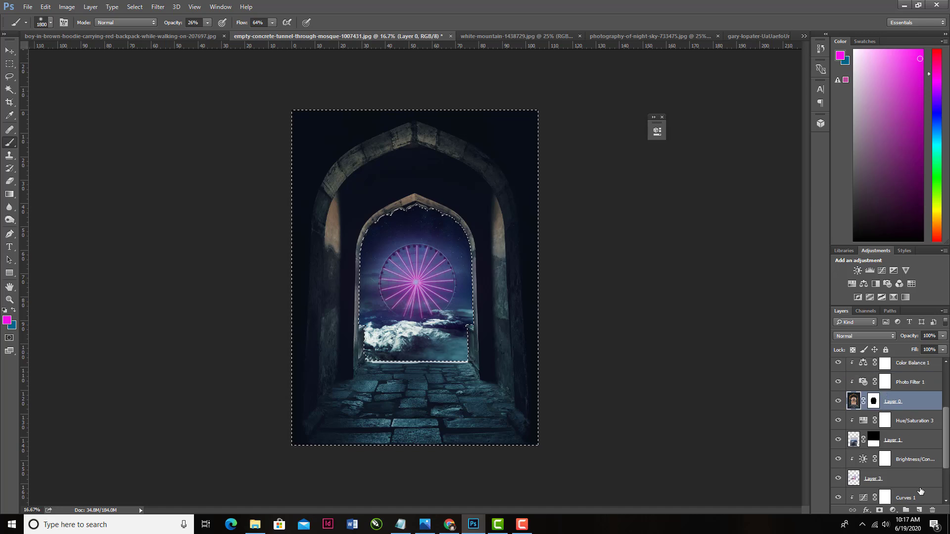
click(920, 510)
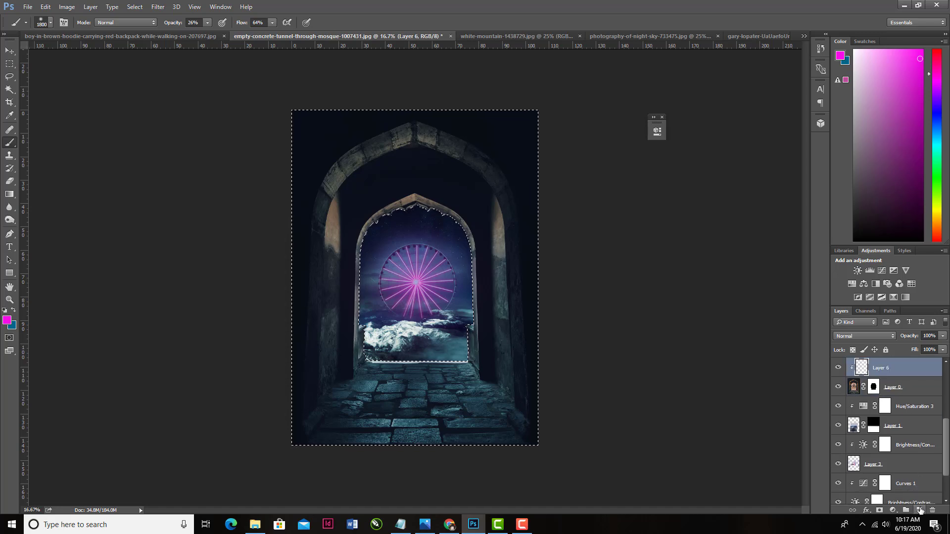
click(864, 336)
click(850, 398)
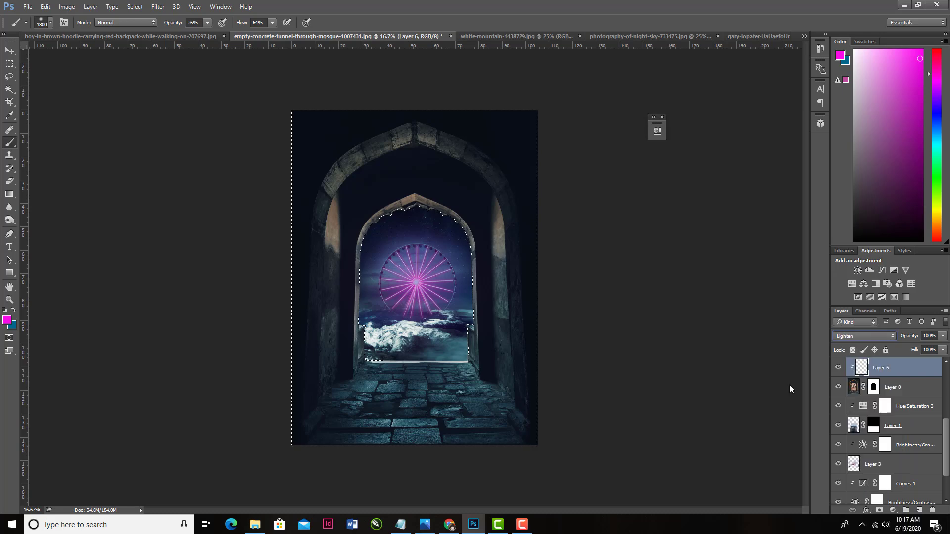
key(ctrl+plus)
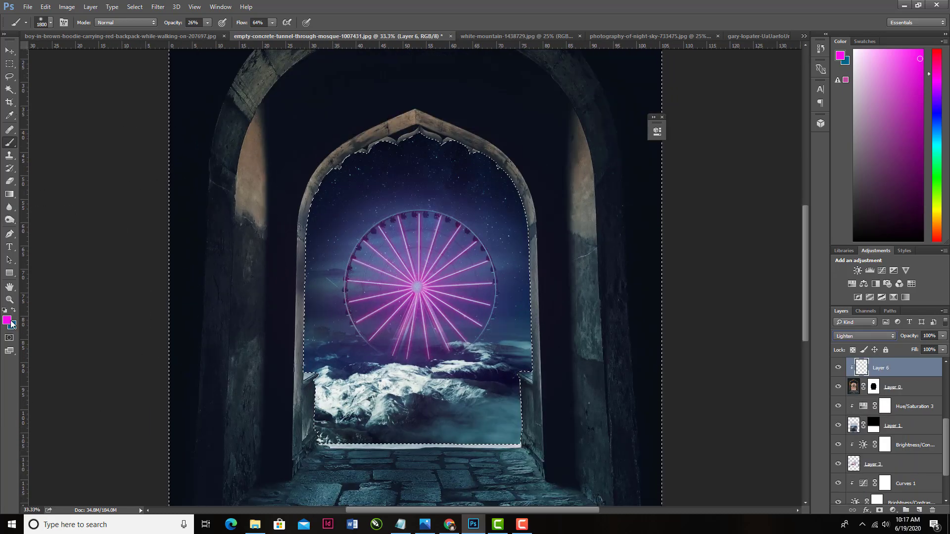
- Set the foreground colour to light pink and pick a smaller soft brush
click(7, 321)
click(486, 180)
click(671, 176)
key(b)
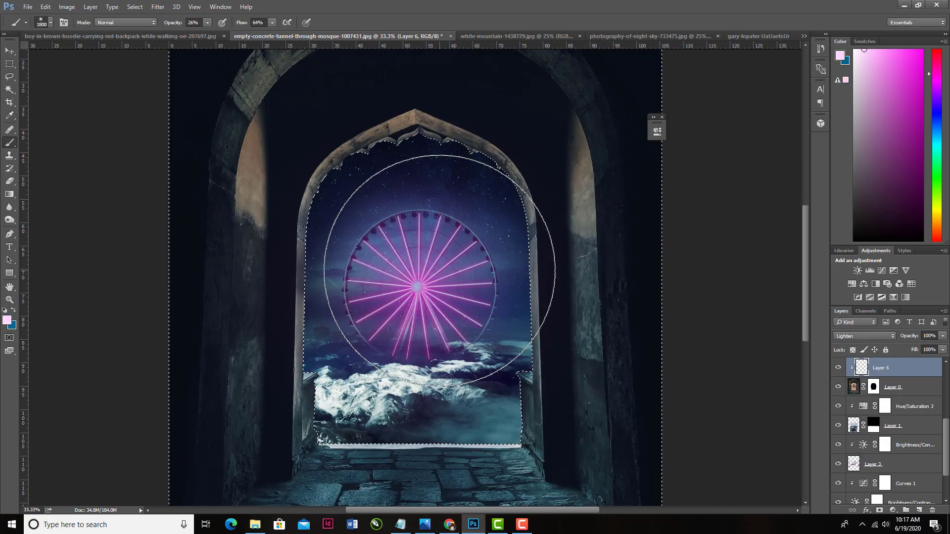
key(bracketleft)
key(bracketleft)
key(bracketleft)
key(bracketleft)
key(bracketleft)
key(bracketleft)
key(bracketleft)
key(bracketleft)
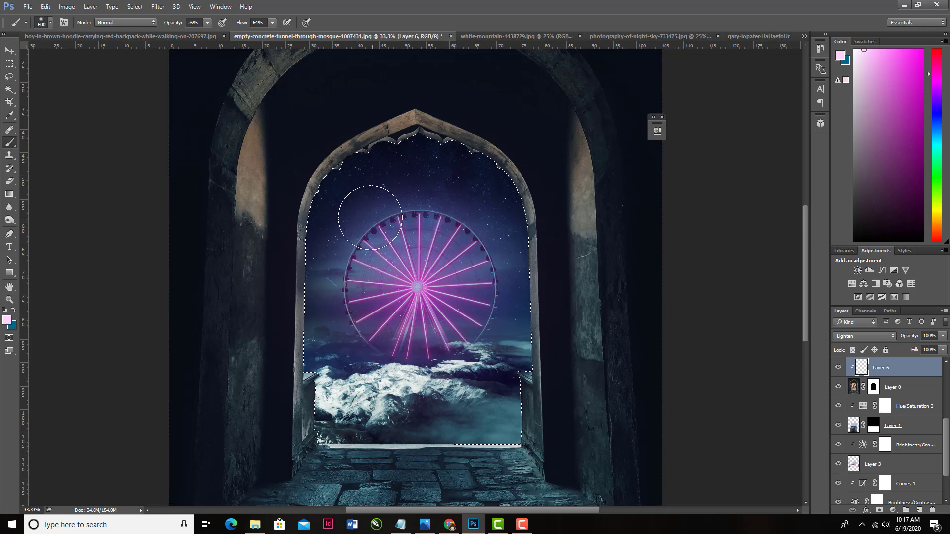
key(bracketleft)
key(bracketleft)
key(bracketleft)
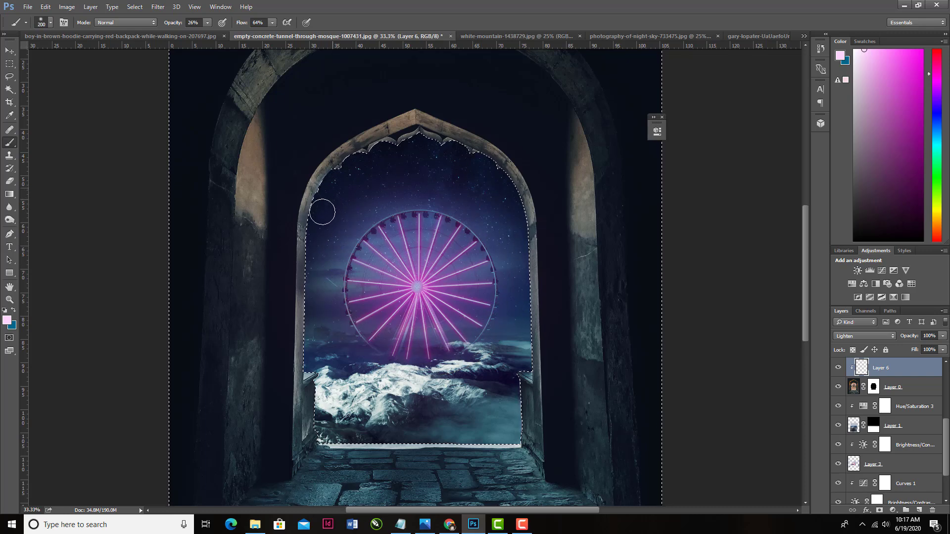
drag(946, 422, 948, 389)
drag(912, 471, 906, 385)
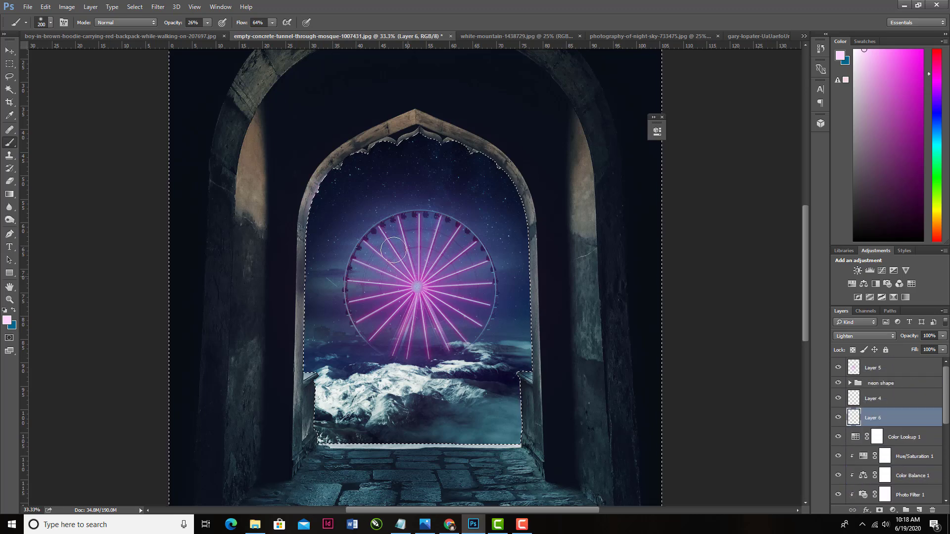
- Paint pale-pink rim light along the arch's left inner edge at 42% opacity
drag(329, 187, 321, 232)
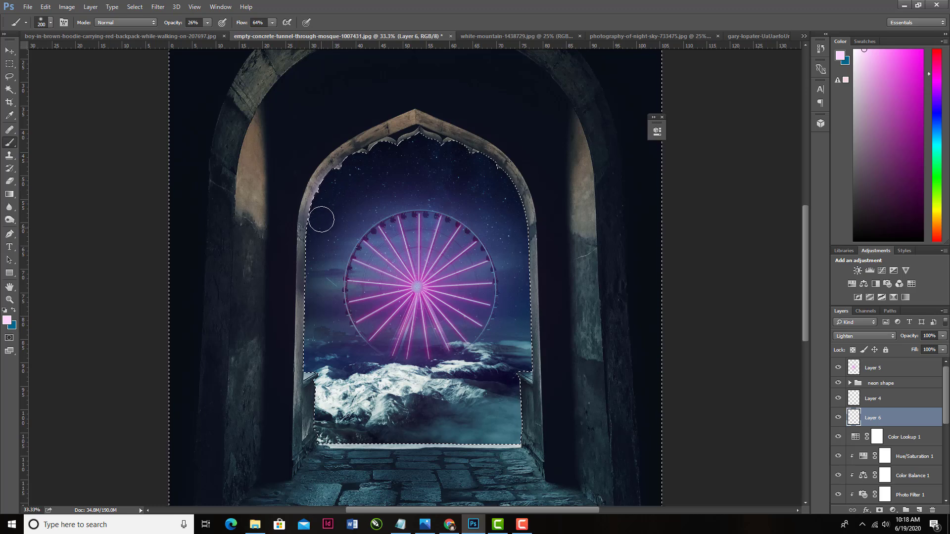
key(bracketleft)
key(bracketleft)
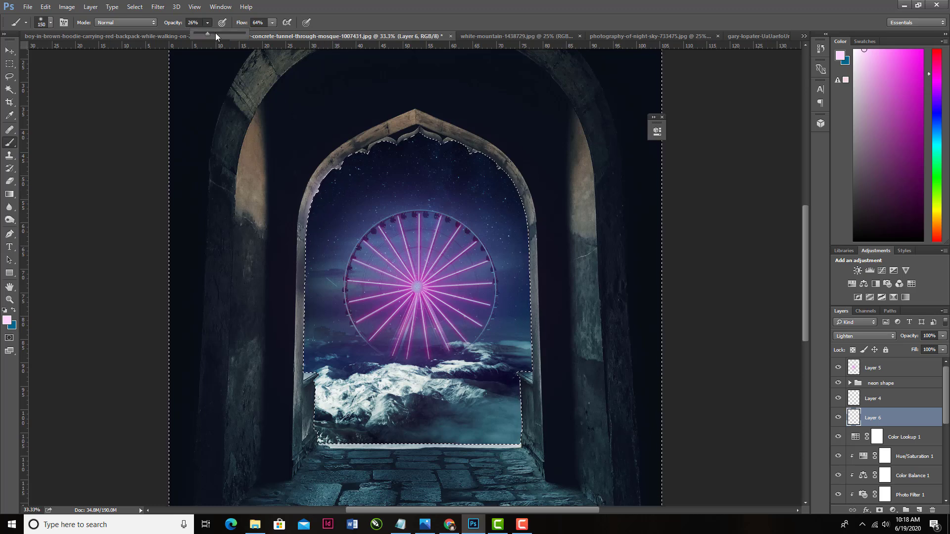
drag(215, 33, 216, 33)
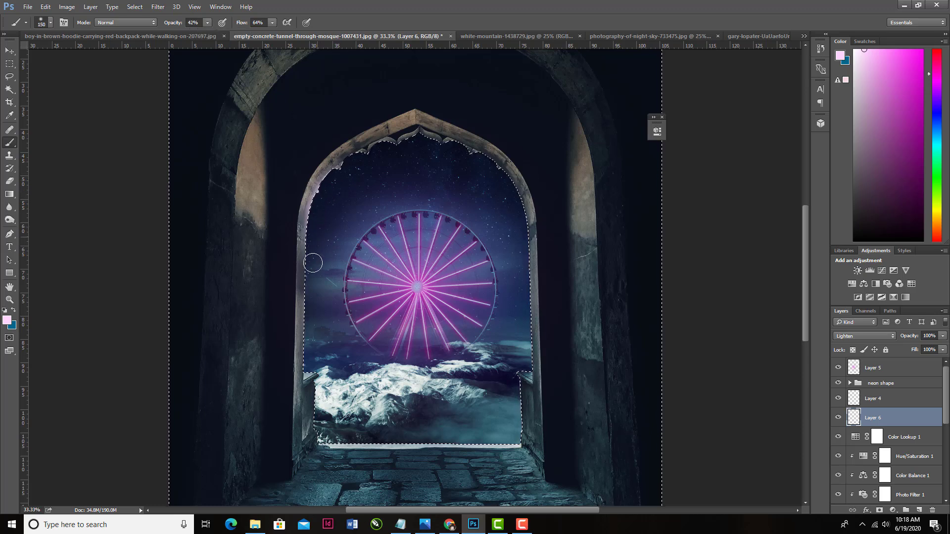
drag(313, 263, 310, 280)
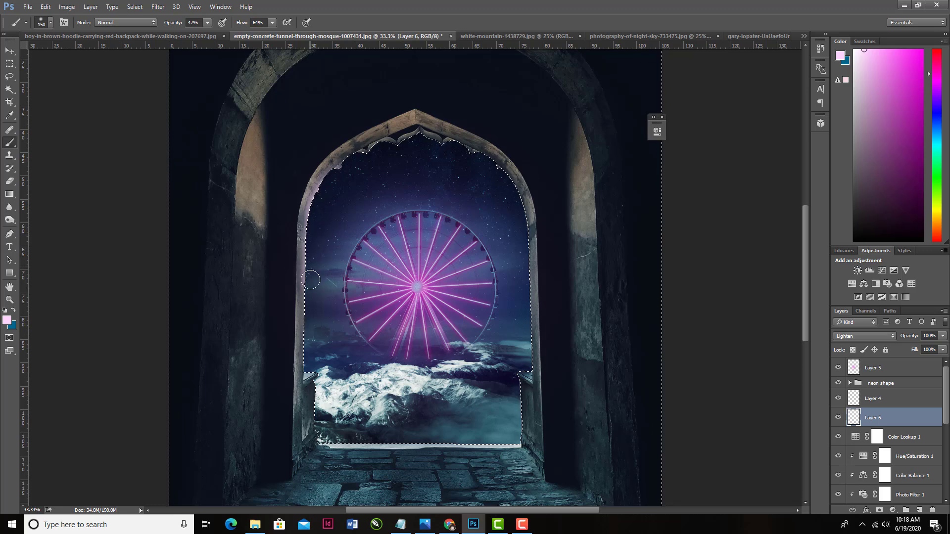
key(bracketleft)
key(bracketleft)
key(bracketleft)
drag(311, 241, 315, 209)
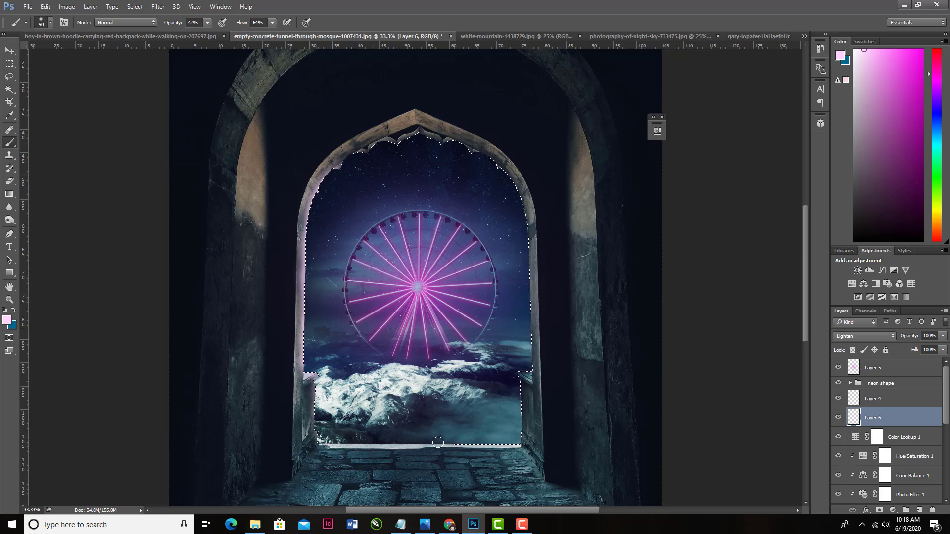
- Paint rim light up the right pillar and along the arch's right edge, then deselect
drag(518, 439, 519, 408)
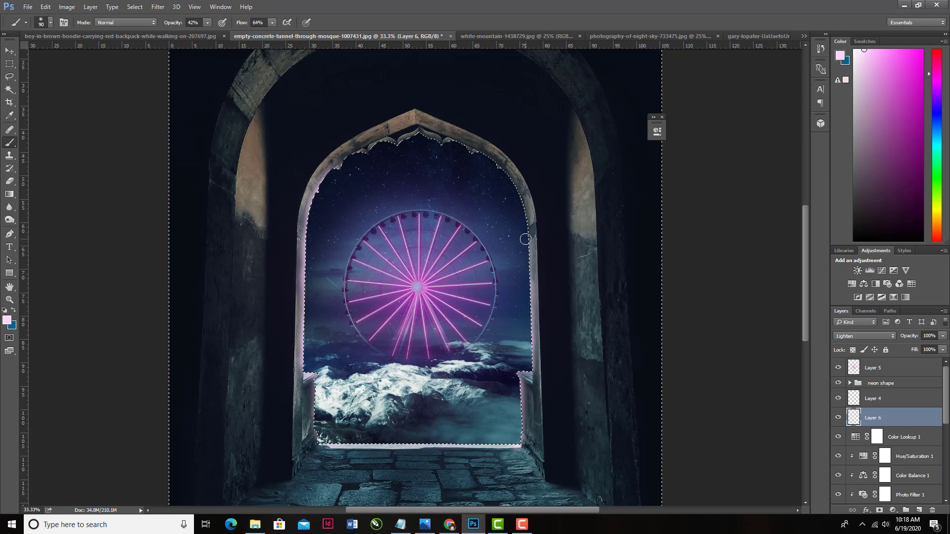
mouse_move(526, 239)
mouse_down()
mouse_move(493, 164)
mouse_move(448, 144)
mouse_move(402, 138)
mouse_move(341, 170)
mouse_move(328, 192)
mouse_up()
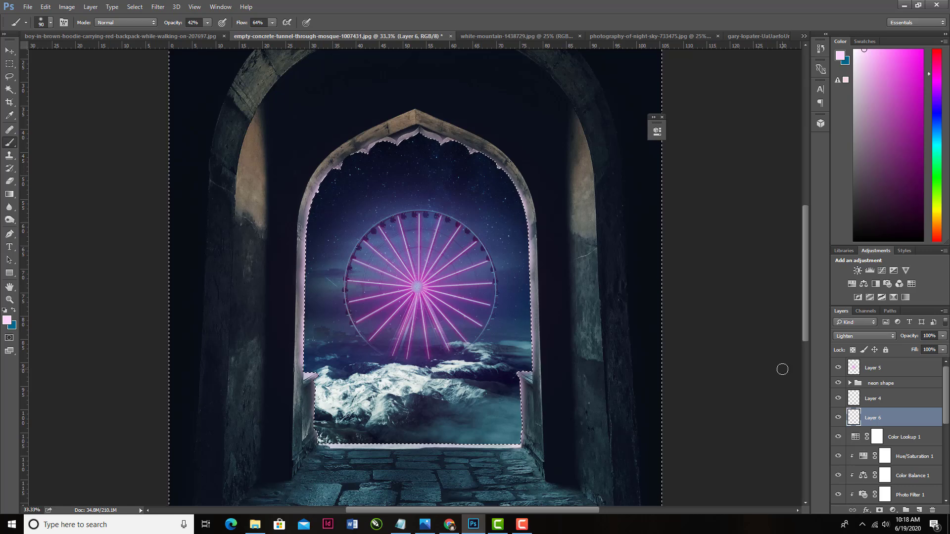
key(ctrl+d)
key(ctrl+minus)
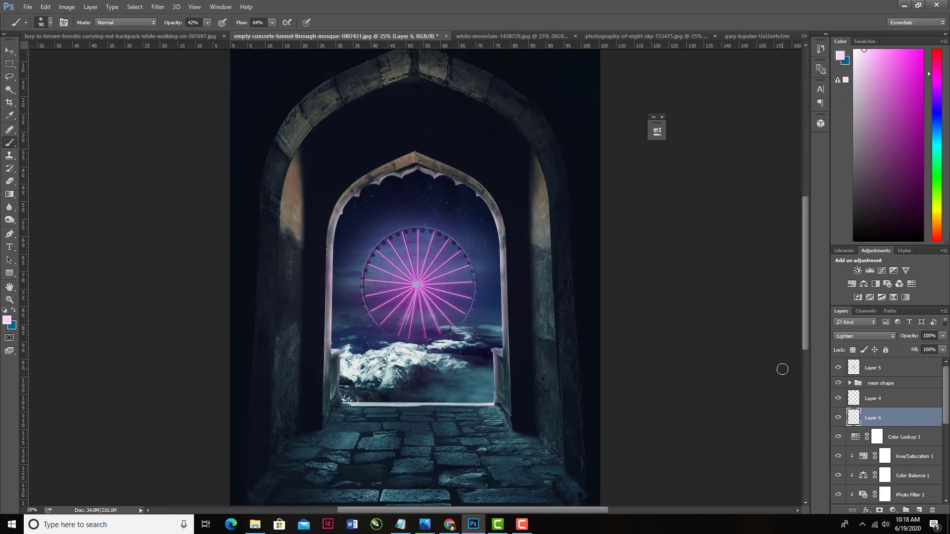
key(ctrl+minus)
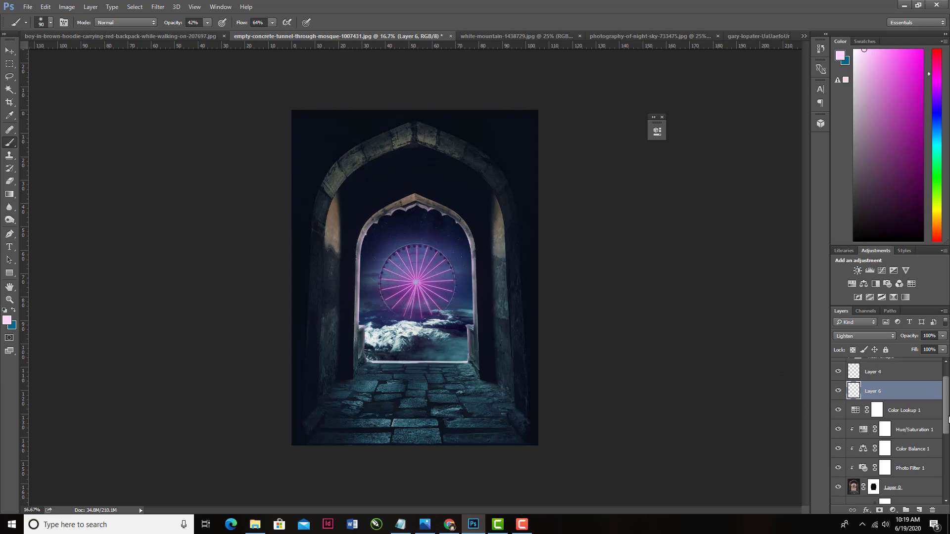
- Add Layer 7 above Layer 6 with Overlay blending
mouse_move(946, 410)
mouse_down()
mouse_move(947, 468)
mouse_move(948, 417)
mouse_up()
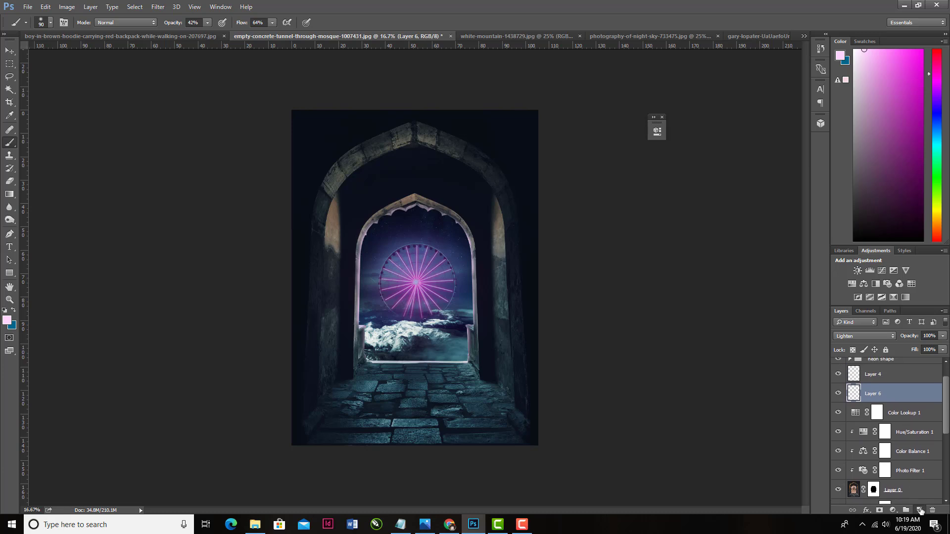
click(920, 509)
click(877, 333)
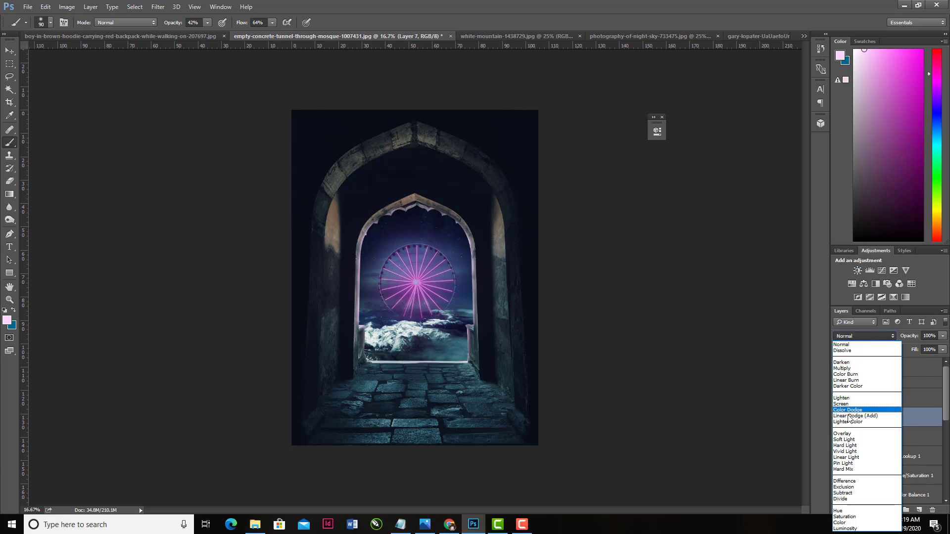
click(877, 434)
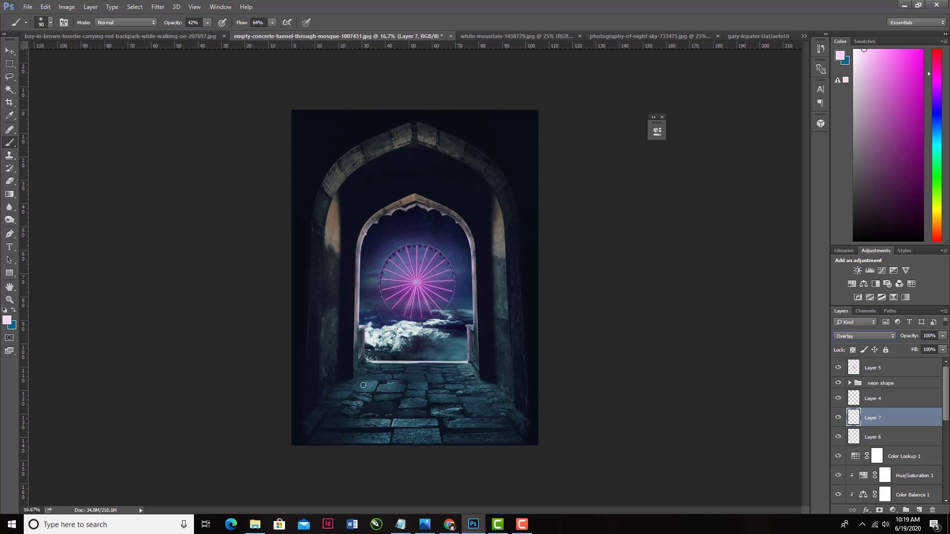
- Paint a saturated pink-purple glow across the tunnel floor with a larger soft brush
click(7, 320)
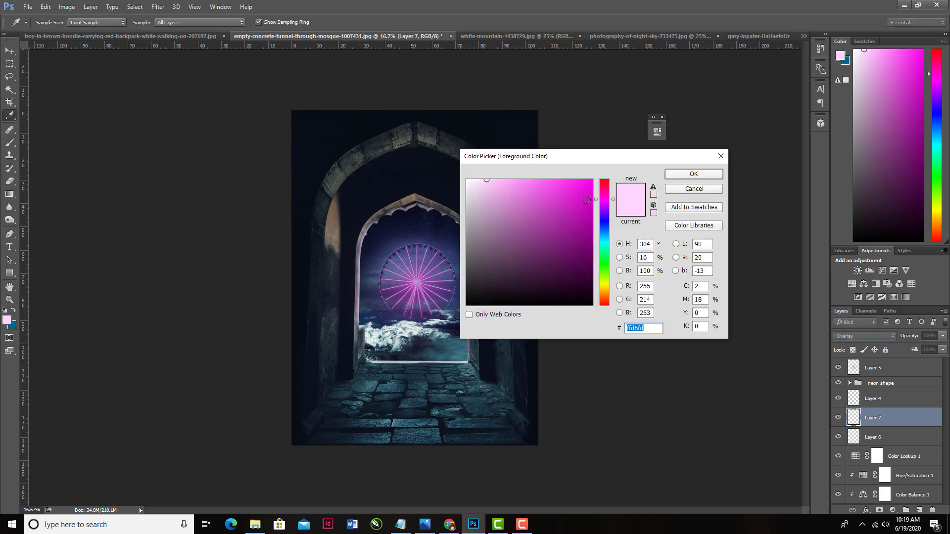
click(530, 182)
click(683, 181)
key(bracketright)
key(bracketright)
key(bracketright)
key(bracketright)
key(bracketright)
key(bracketright)
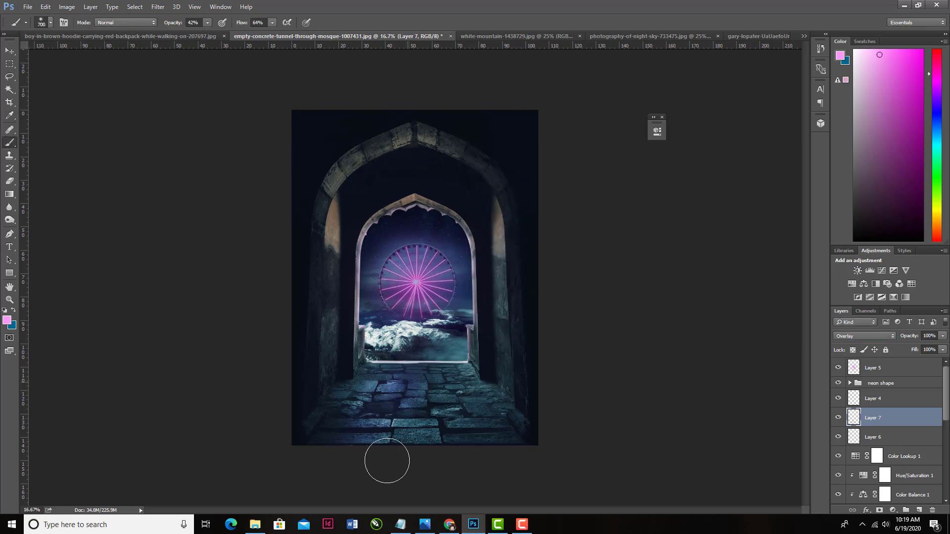
mouse_move(386, 458)
mouse_down()
mouse_move(451, 385)
mouse_move(470, 297)
mouse_up()
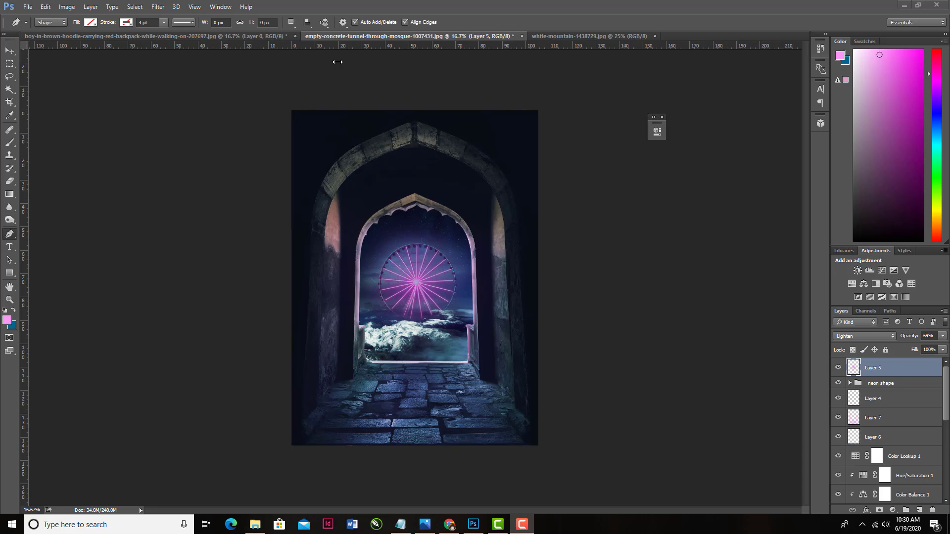
- Drag the boy layer from the boy-in-hoodie document into the tunnel scene
click(127, 39)
key(v)
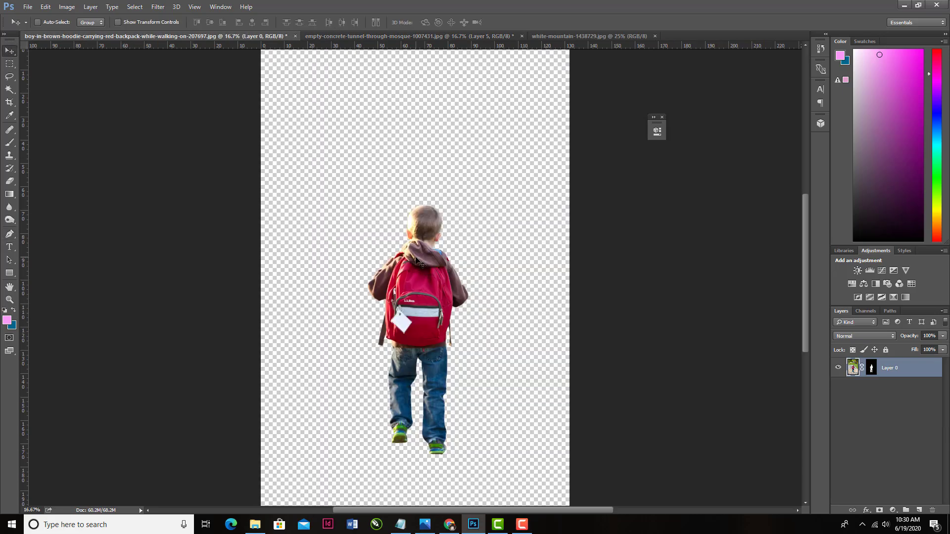
drag(415, 258, 412, 265)
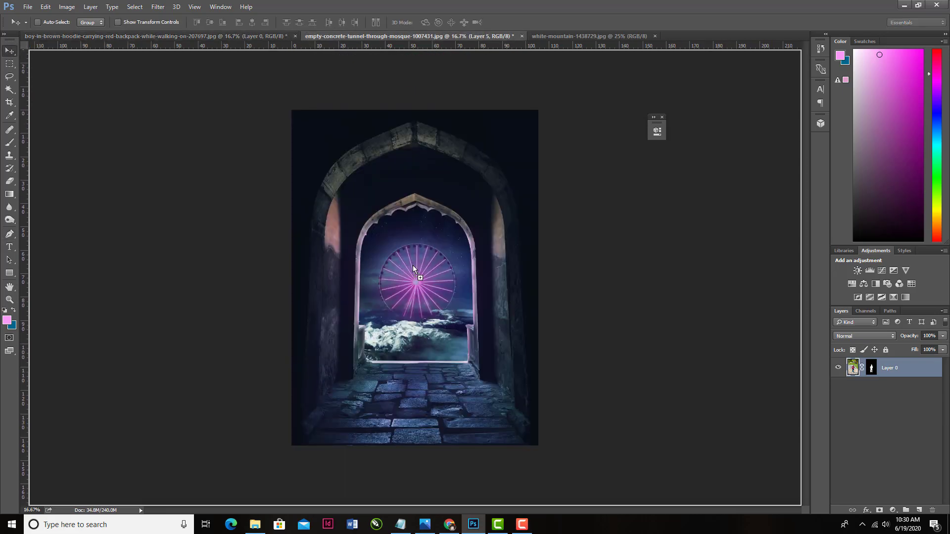
drag(412, 266, 421, 240)
key(ctrl+t)
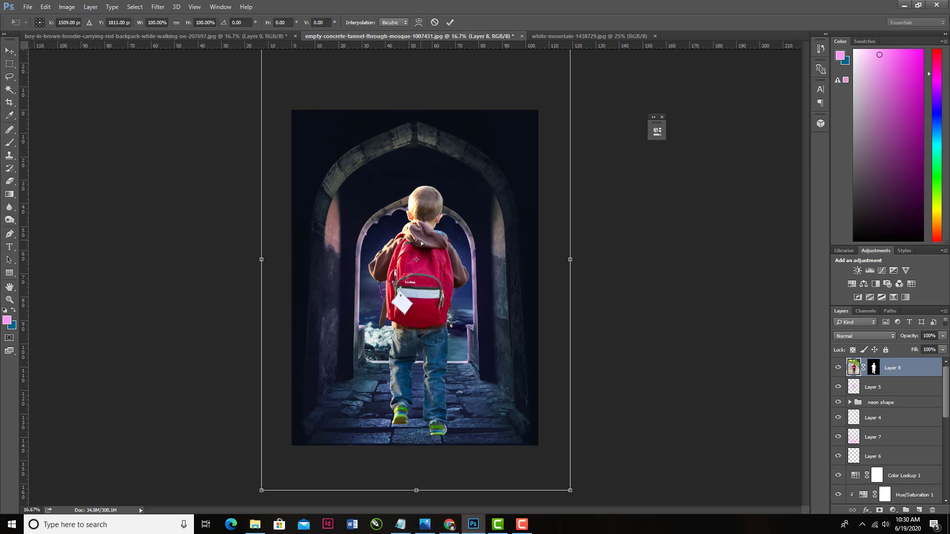
key(Return)
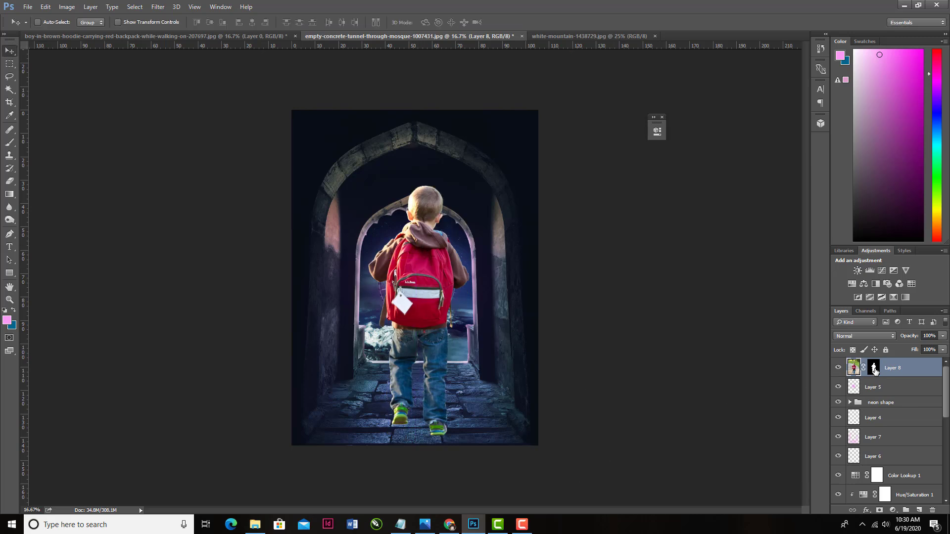
- Apply the boy's mask and scale him to about 57%, standing on the tunnel floor
drag(874, 372, 933, 510)
click(424, 198)
key(ctrl+t)
mouse_move(469, 184)
mouse_down()
mouse_move(425, 293)
mouse_move(437, 311)
mouse_move(448, 278)
mouse_up()
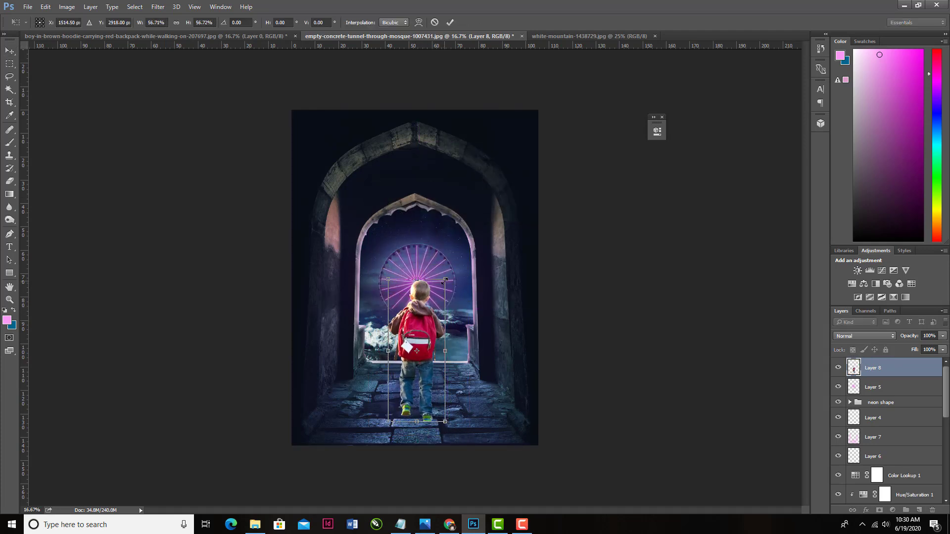
key(Return)
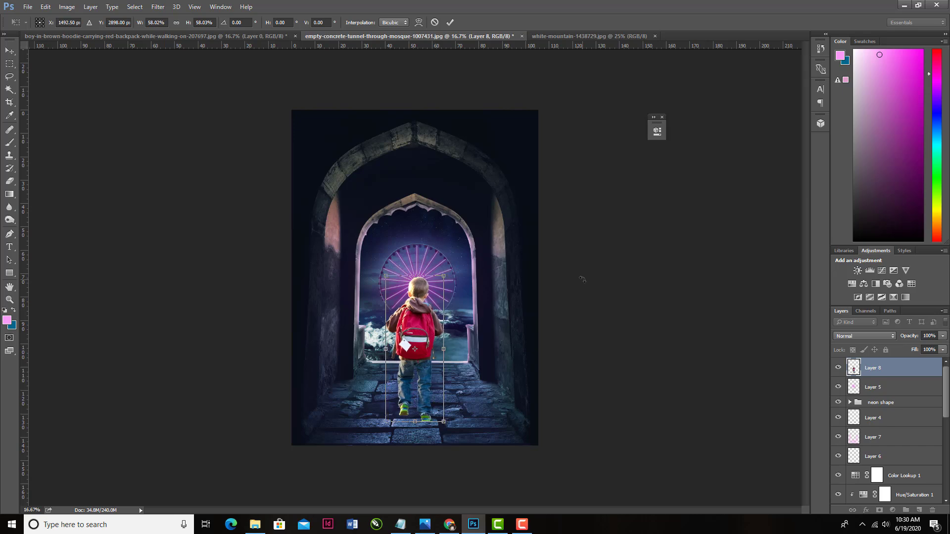
key(ctrl+plus)
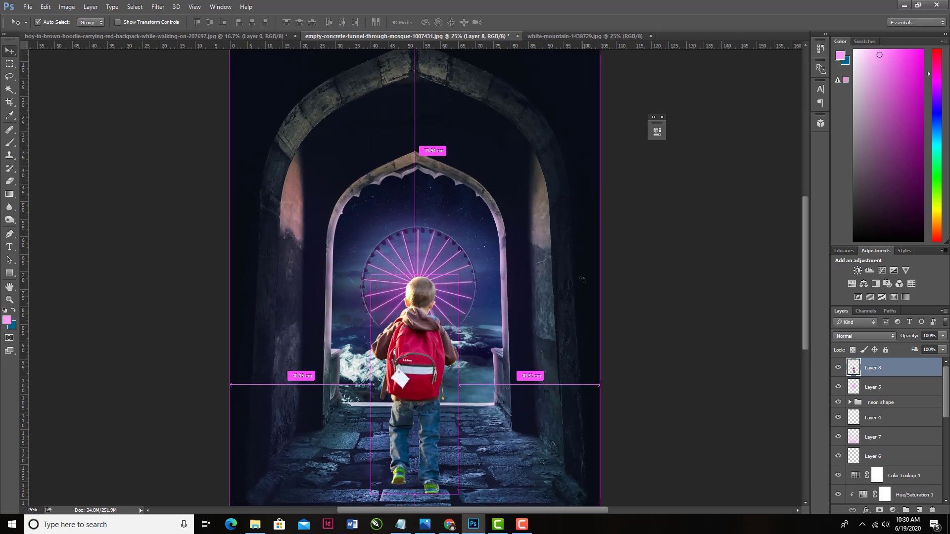
key(ctrl+plus)
scroll(588, 291, down, 5)
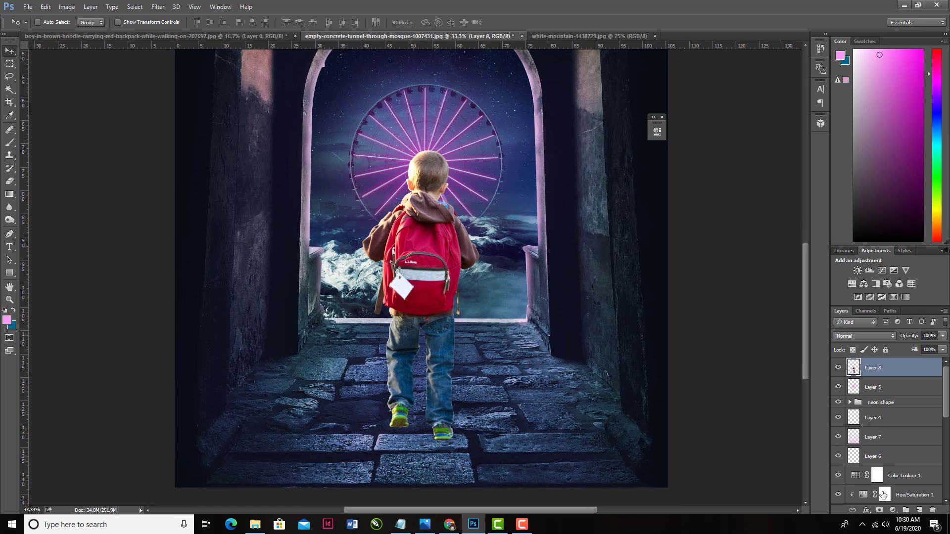
- Add a Hue/Saturation adjustment clipped to Layer 8, lowering the boy's saturation and lightness
click(892, 510)
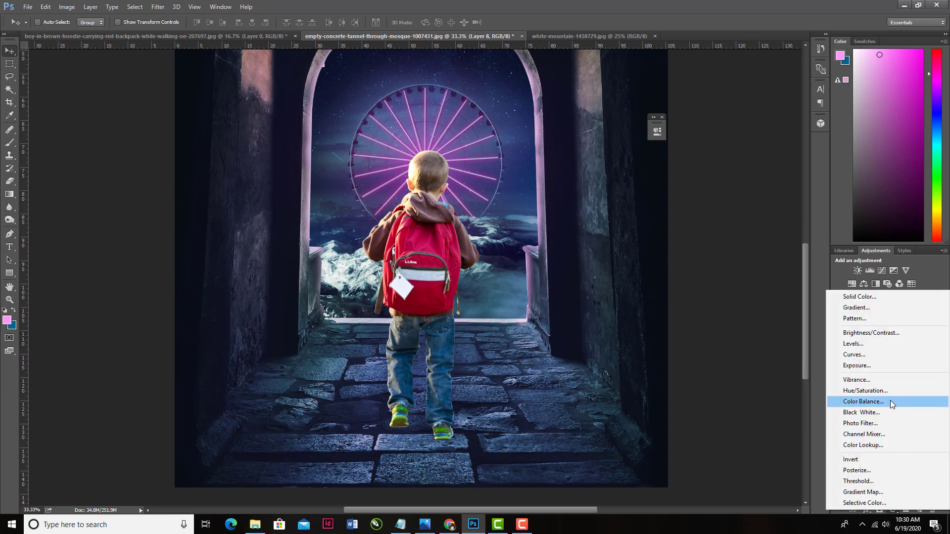
click(885, 391)
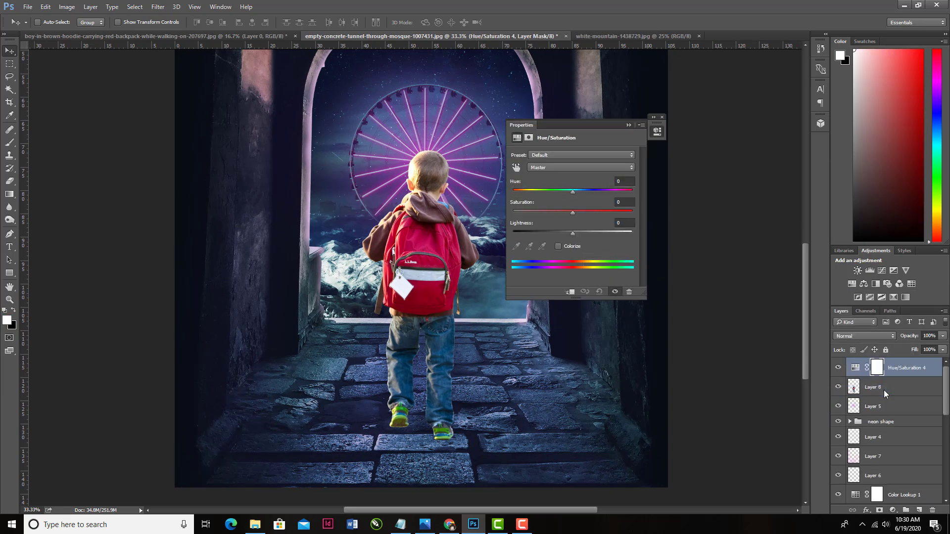
alt+click(885, 377)
mouse_move(573, 213)
mouse_down()
mouse_move(552, 215)
mouse_move(561, 232)
mouse_up()
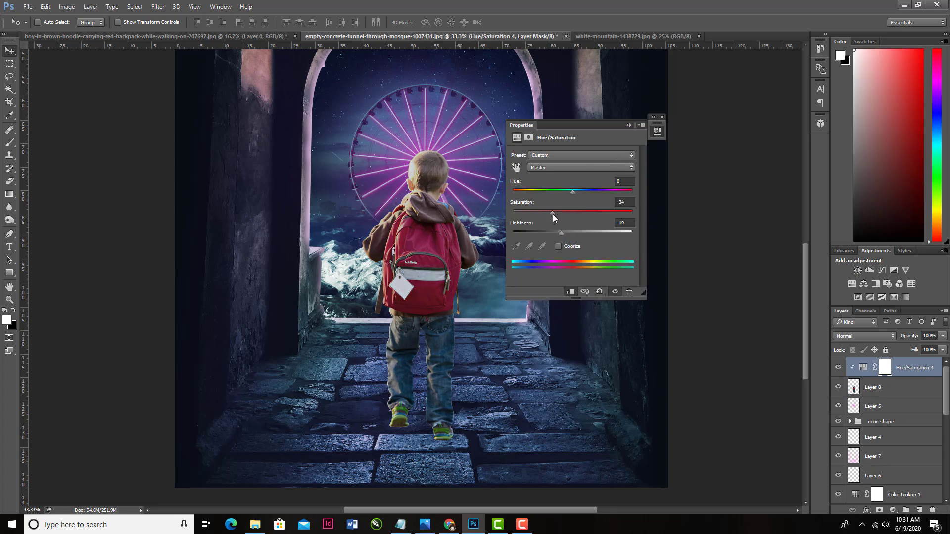
click(629, 125)
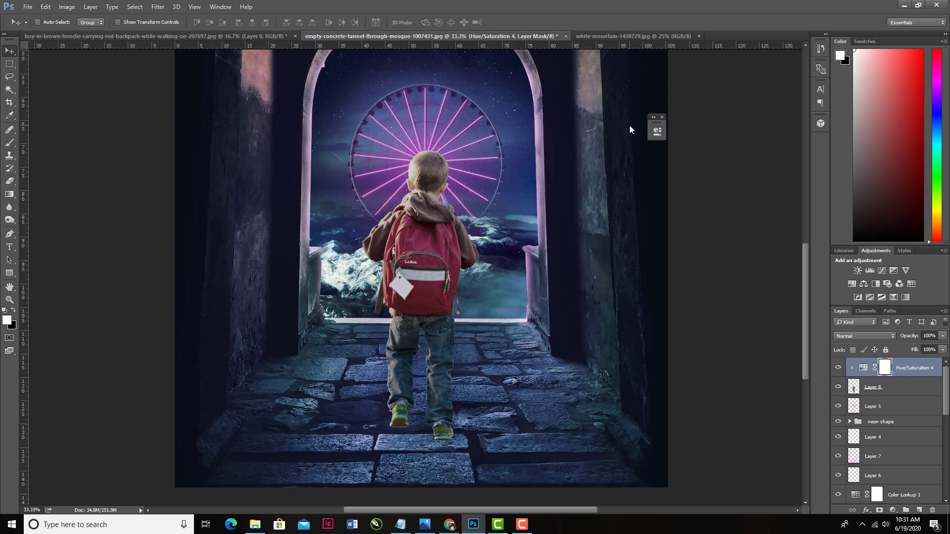
key(ctrl+minus)
key(ctrl+minus)
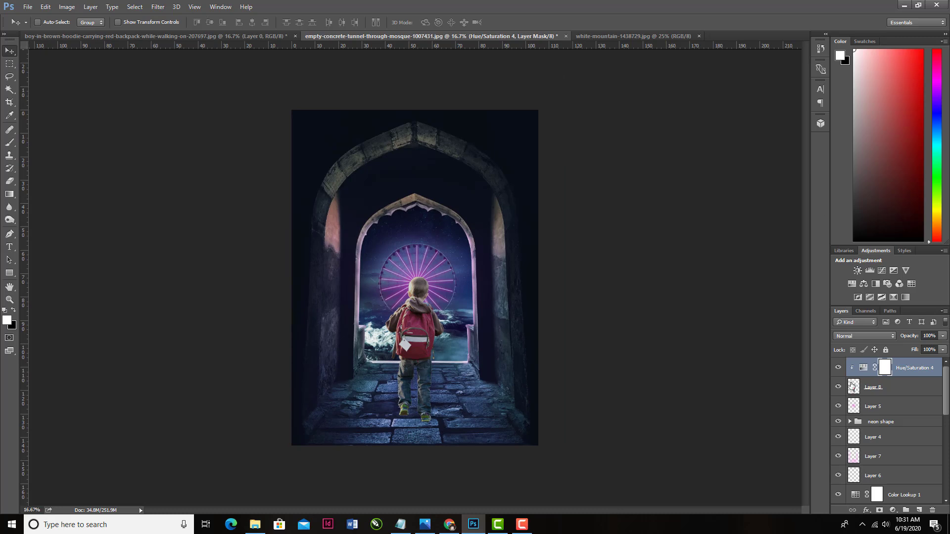
- Add a Color Balance layer clipped to the boy with Cyan-Red -12 and Yellow-Blue +17
click(891, 510)
click(881, 389)
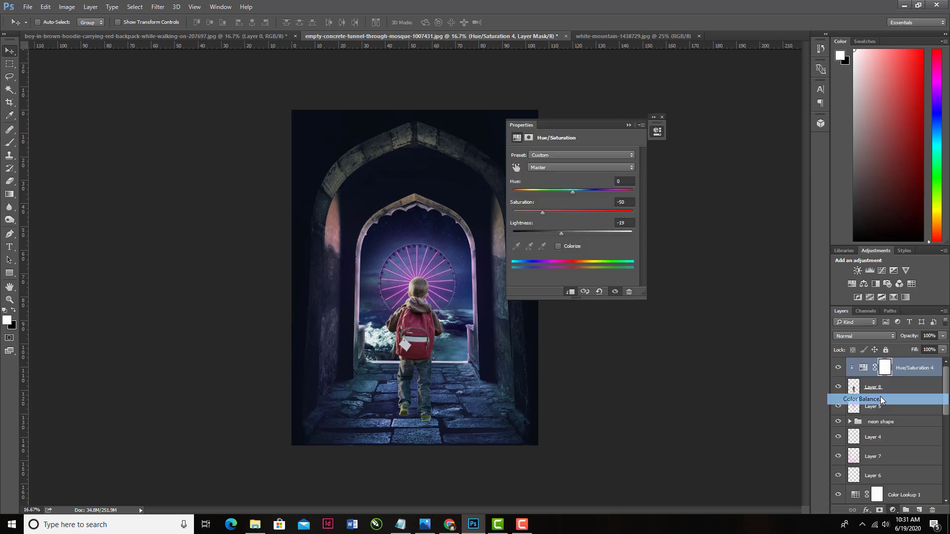
alt+click(906, 375)
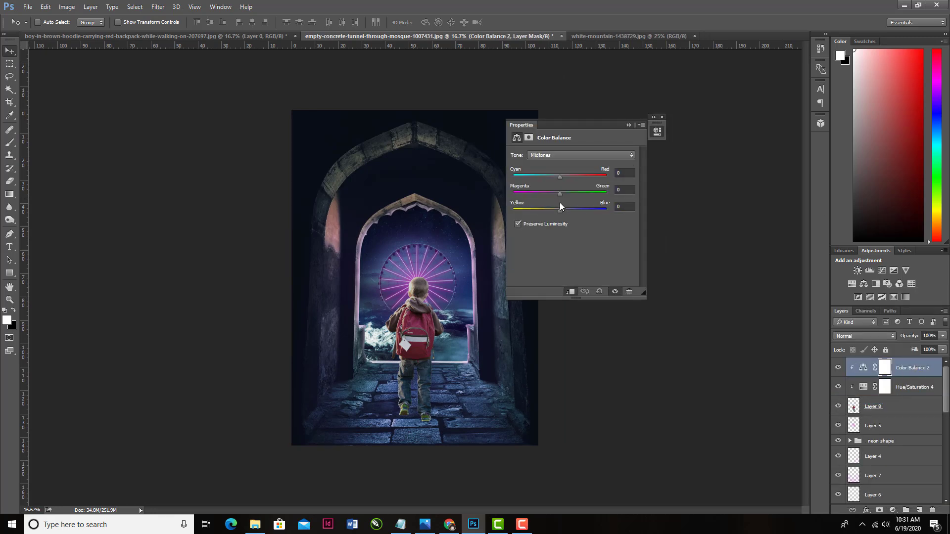
drag(560, 177, 568, 211)
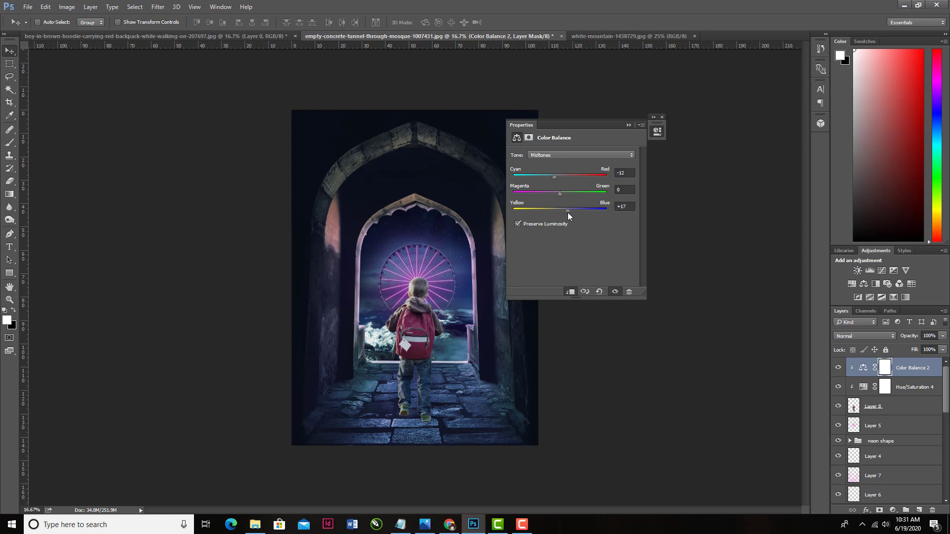
click(628, 125)
- Add a clipped Curves layer pulling down the boy's midtones and highlights
key(ctrl+plus)
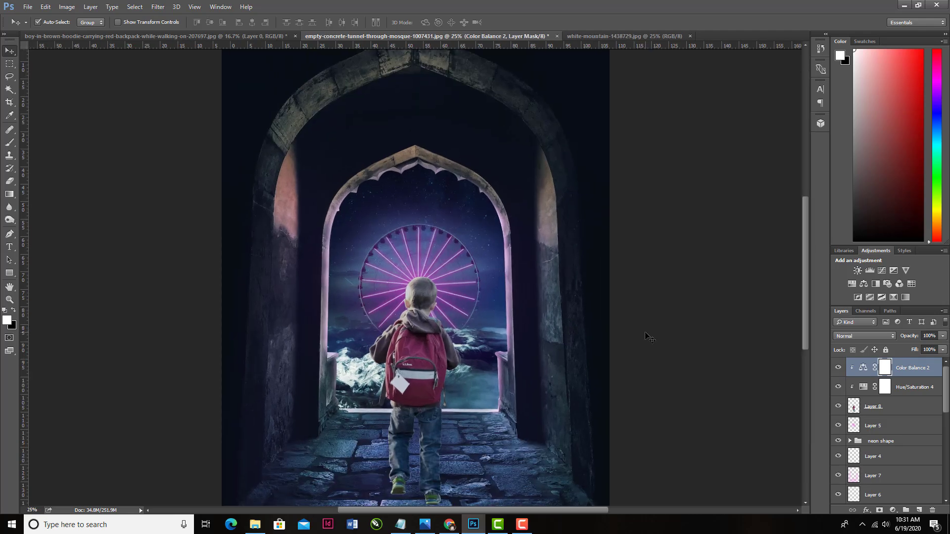
key(ctrl+plus)
drag(606, 413, 585, 262)
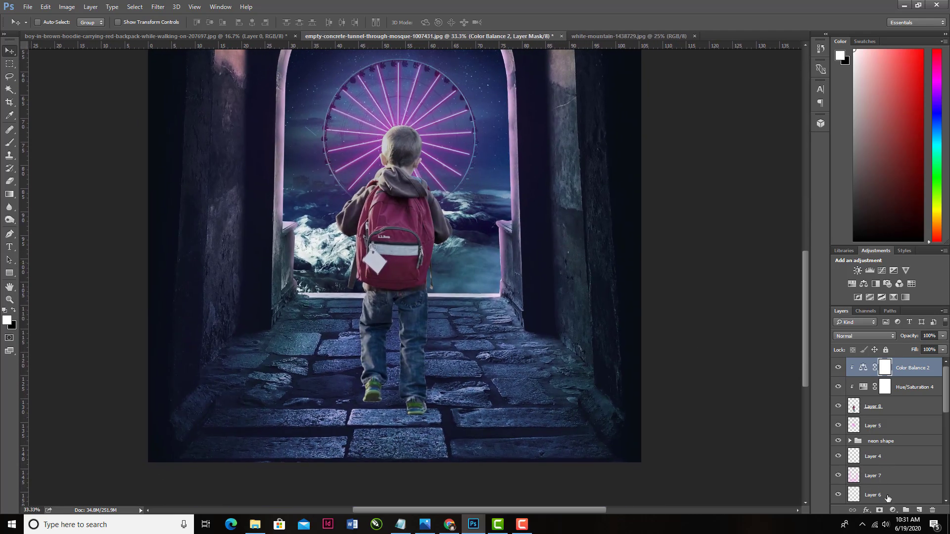
click(893, 510)
click(875, 354)
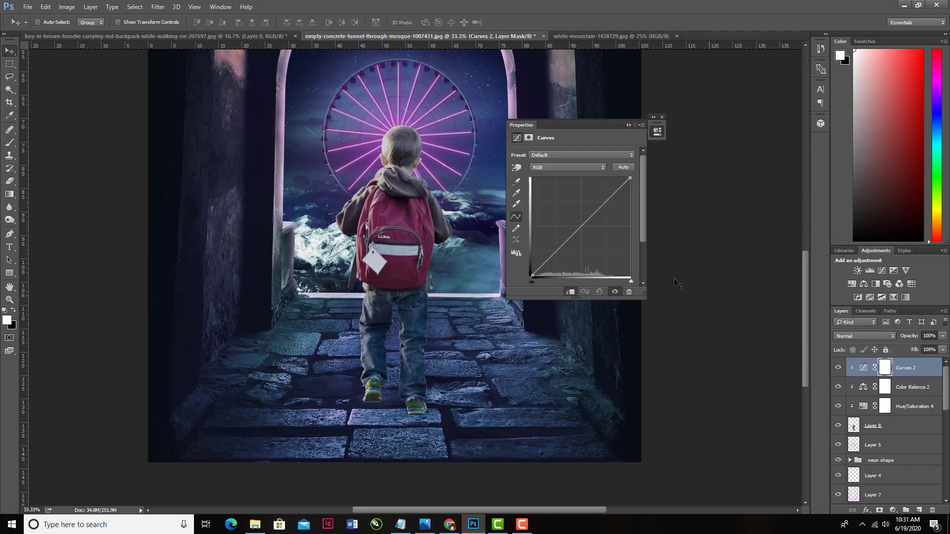
drag(585, 221, 587, 232)
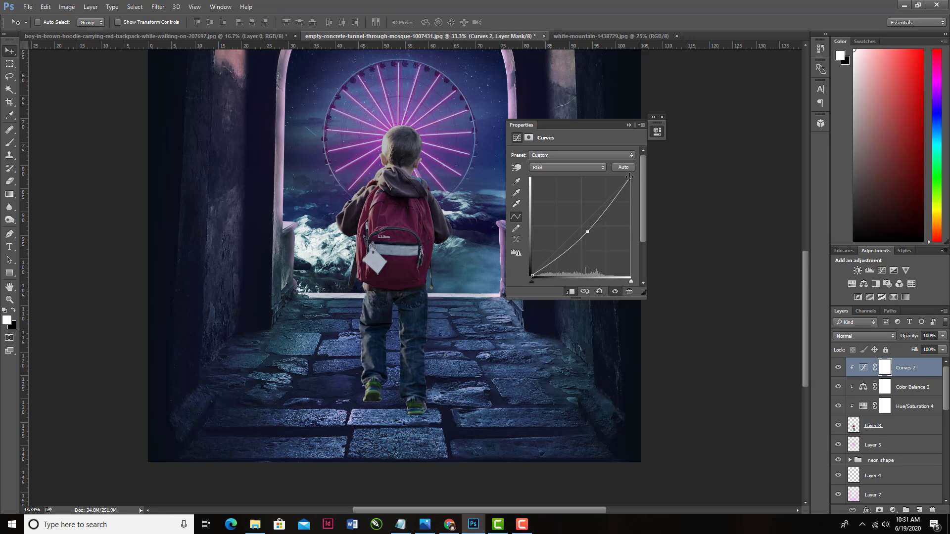
drag(630, 177, 630, 190)
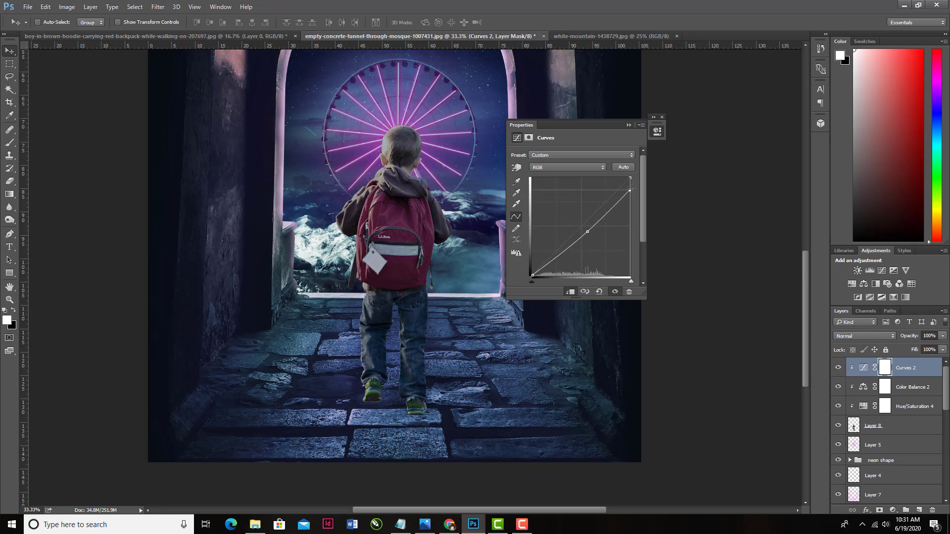
click(630, 126)
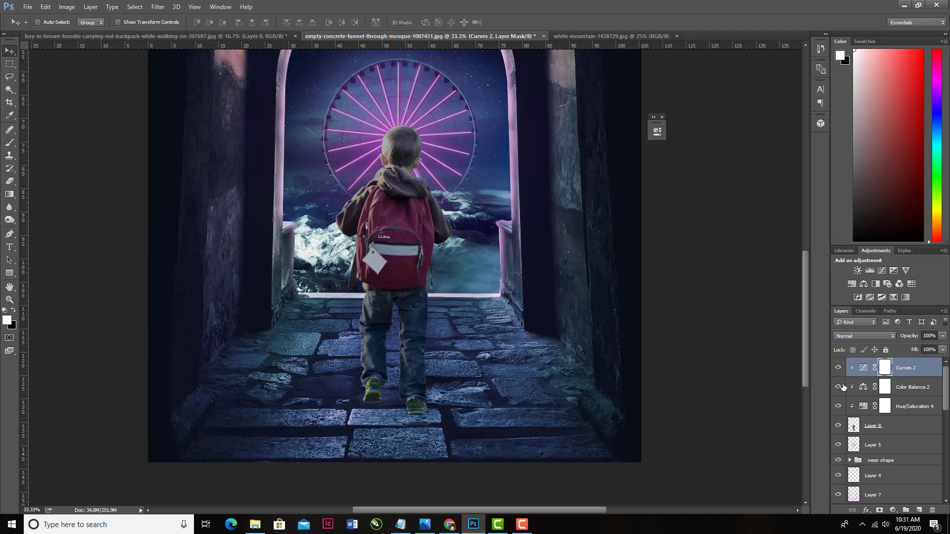
- Create Layer 9 in Soft Light mode, clipped to the boy's Layer 8
click(906, 428)
alt+click(919, 510)
click(433, 209)
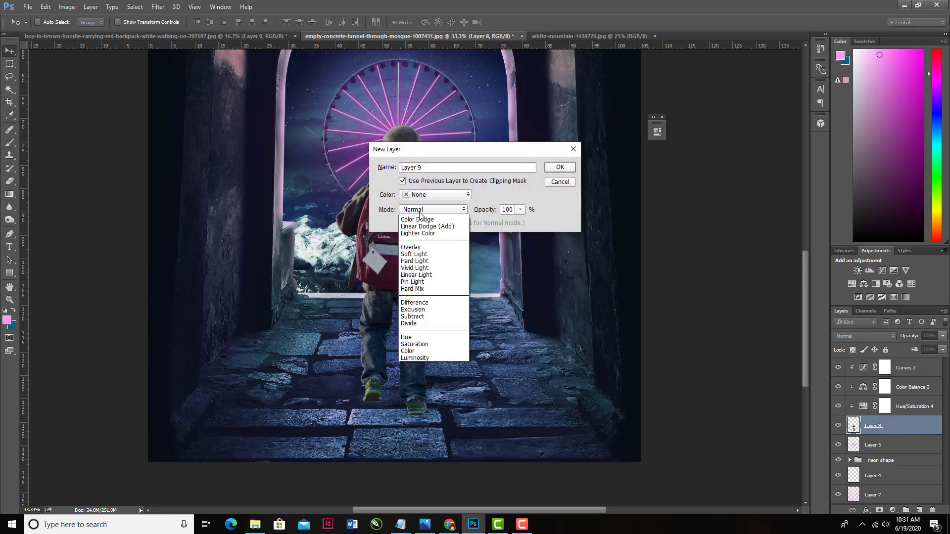
click(414, 329)
key(Return)
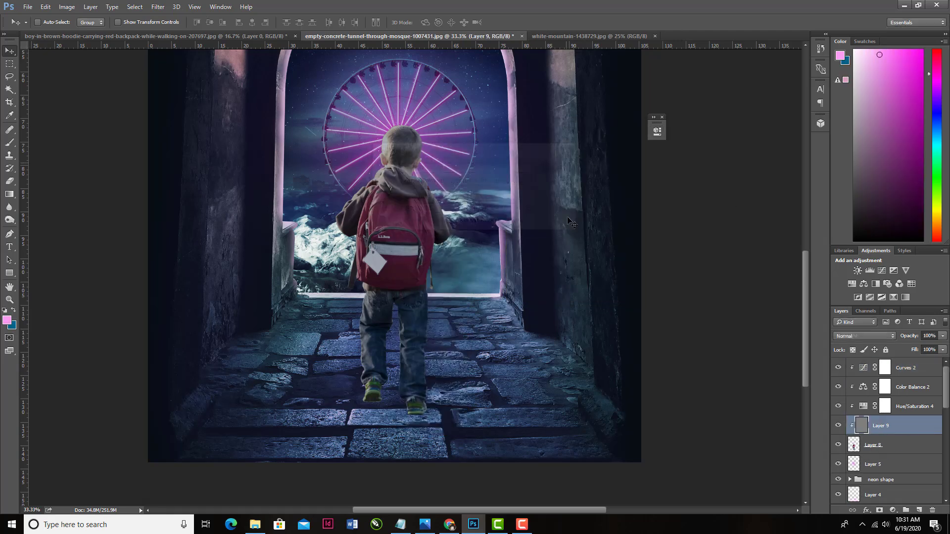
- Shade the backpack bottom and the boy from strap to head with black
click(10, 115)
click(7, 320)
drag(475, 297, 414, 336)
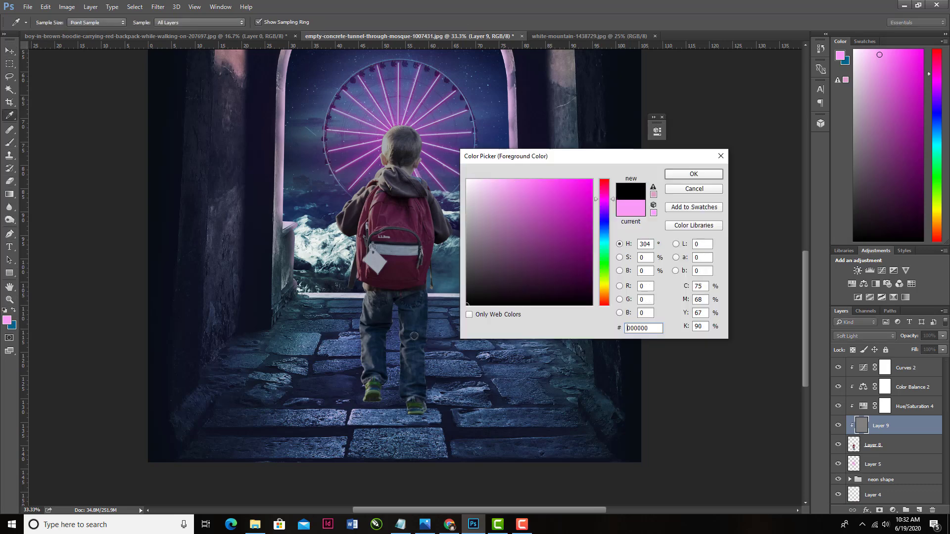
click(681, 174)
key(b)
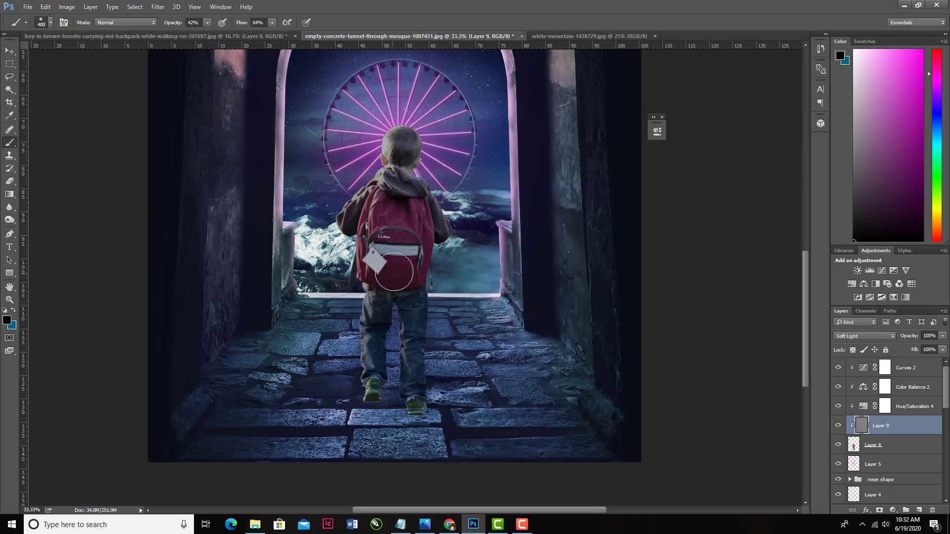
mouse_move(375, 277)
mouse_down()
mouse_move(418, 298)
mouse_move(419, 256)
mouse_move(450, 427)
mouse_up()
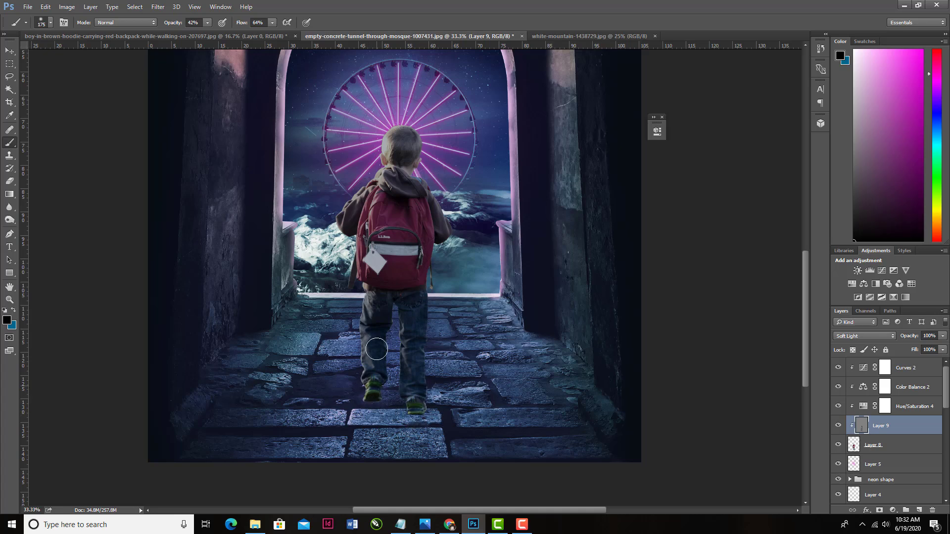
drag(368, 205, 414, 141)
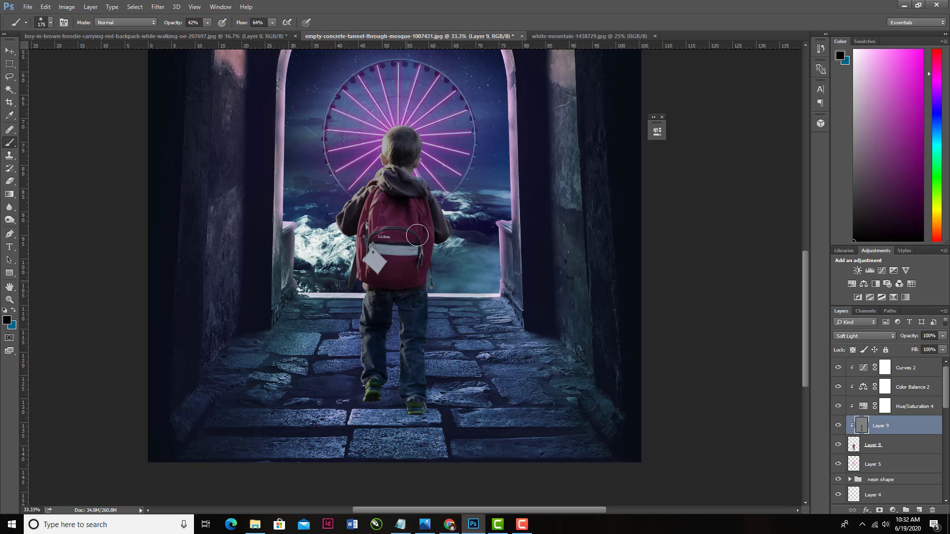
key(ctrl+minus)
key(ctrl+minus)
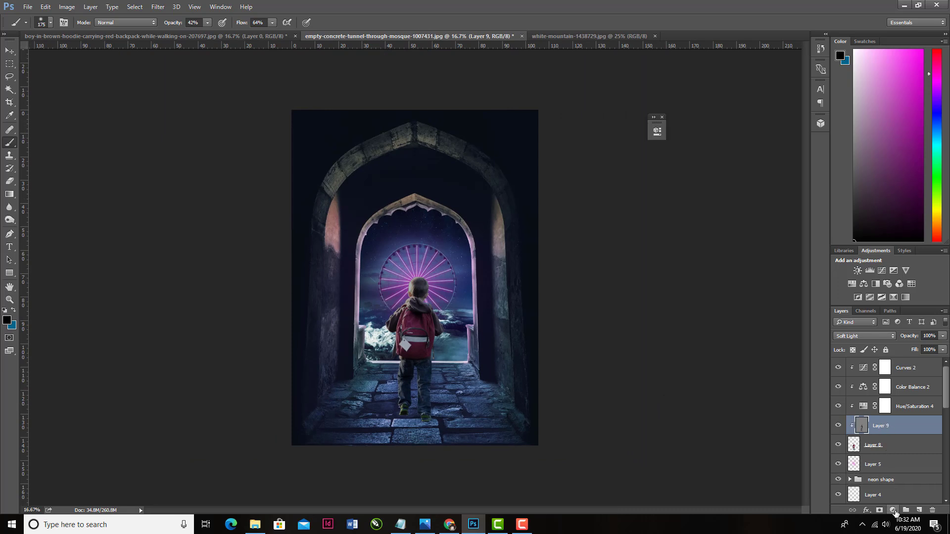
- Set Color Balance 2's Shadows to Cyan/Red -19 and Yellow/Blue +7
click(893, 509)
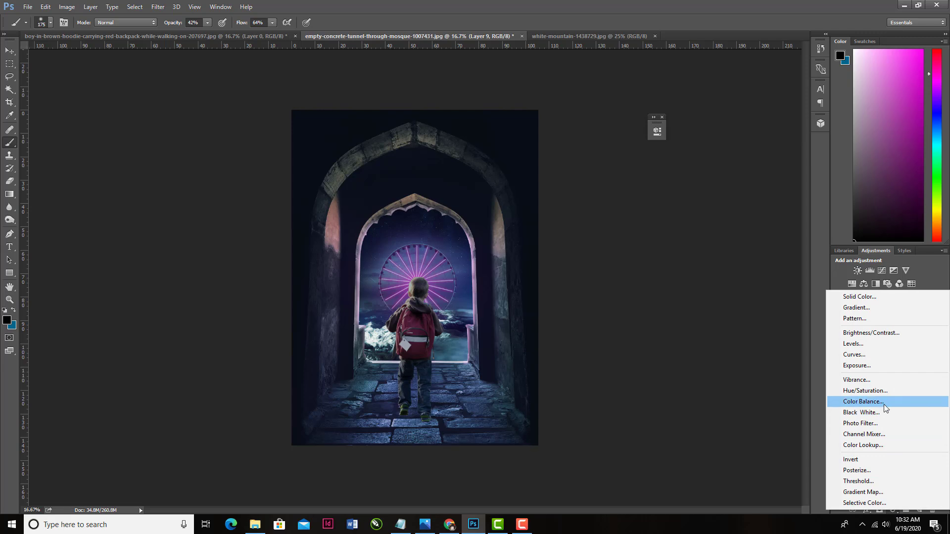
key(Escape)
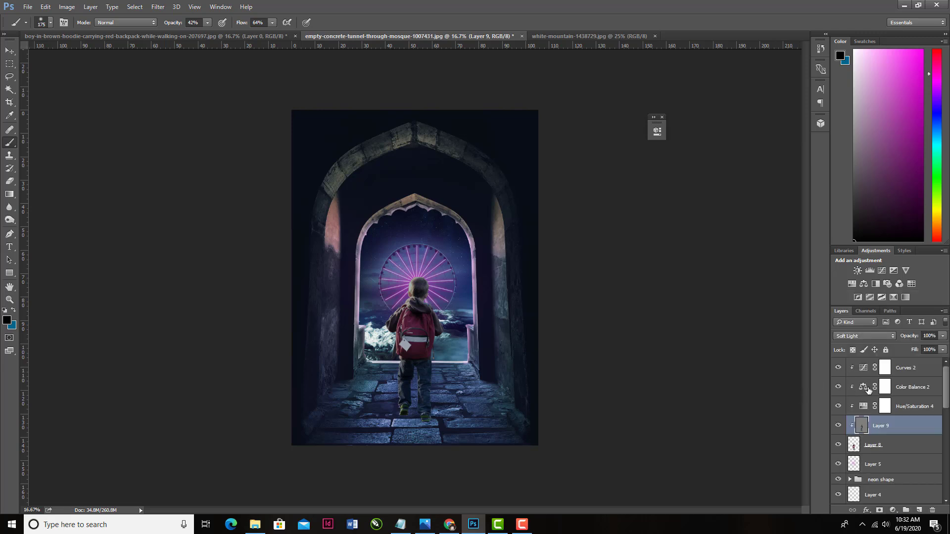
double_click(868, 391)
click(581, 155)
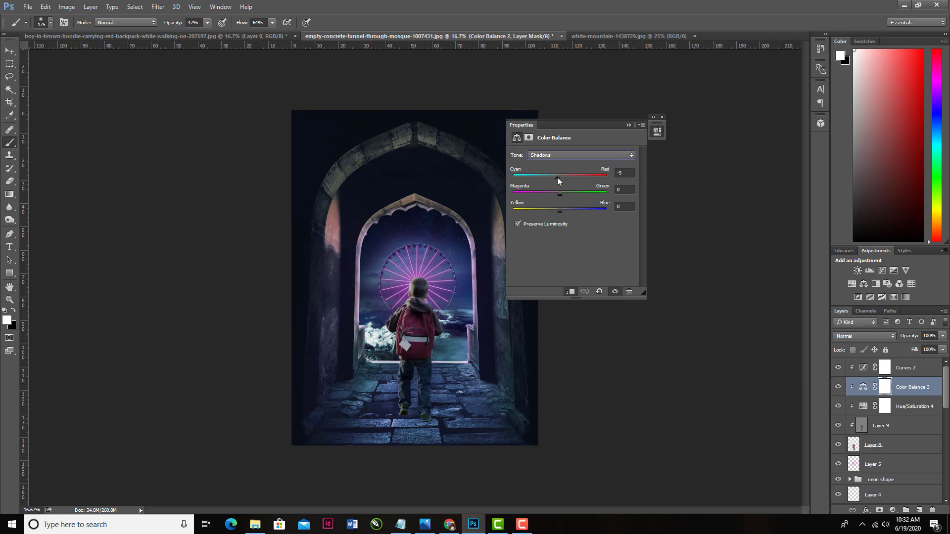
drag(554, 176, 567, 211)
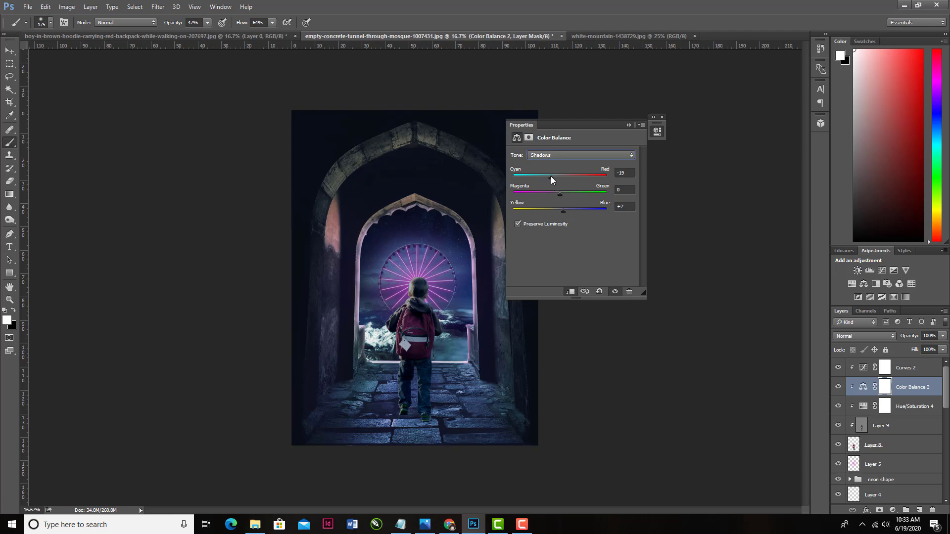
click(629, 125)
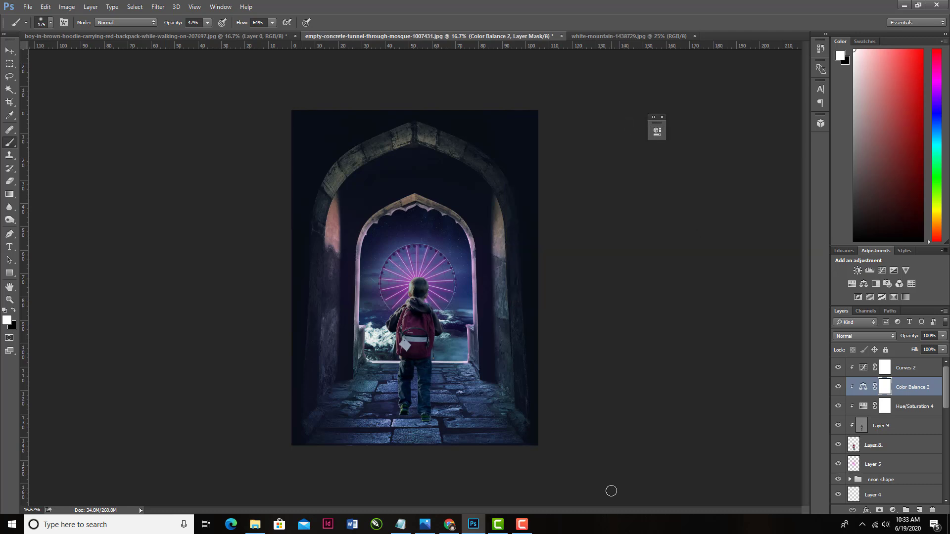
key(ctrl+plus)
- On new Layer 10 above Layer 5, brush faint black shadow at 26% under the boy's feet
click(900, 468)
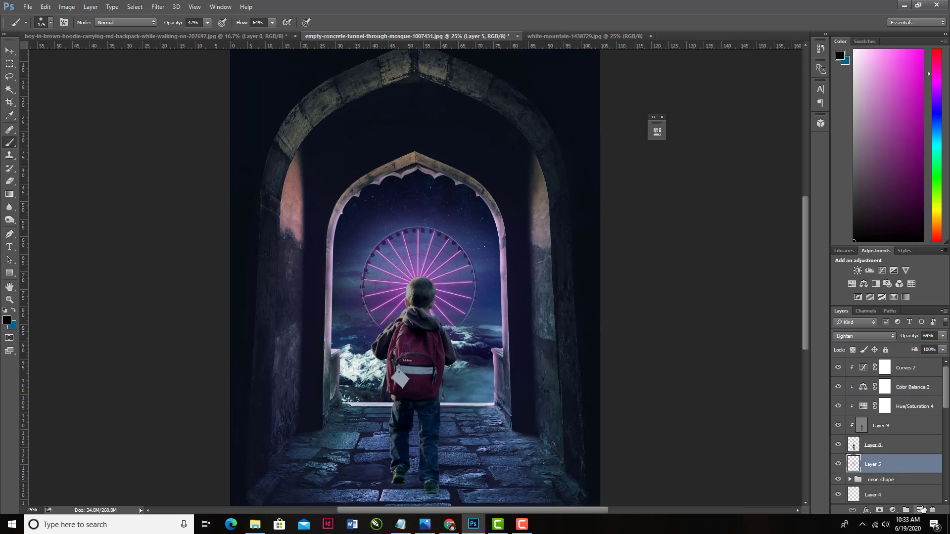
click(919, 510)
drag(807, 290, 801, 341)
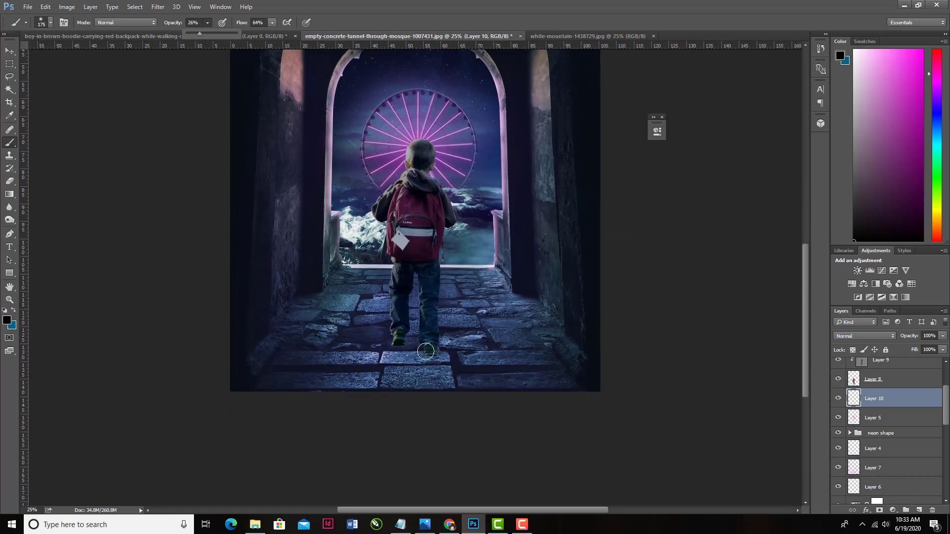
drag(426, 351, 397, 344)
key(bracketleft)
key(bracketleft)
drag(402, 348, 426, 357)
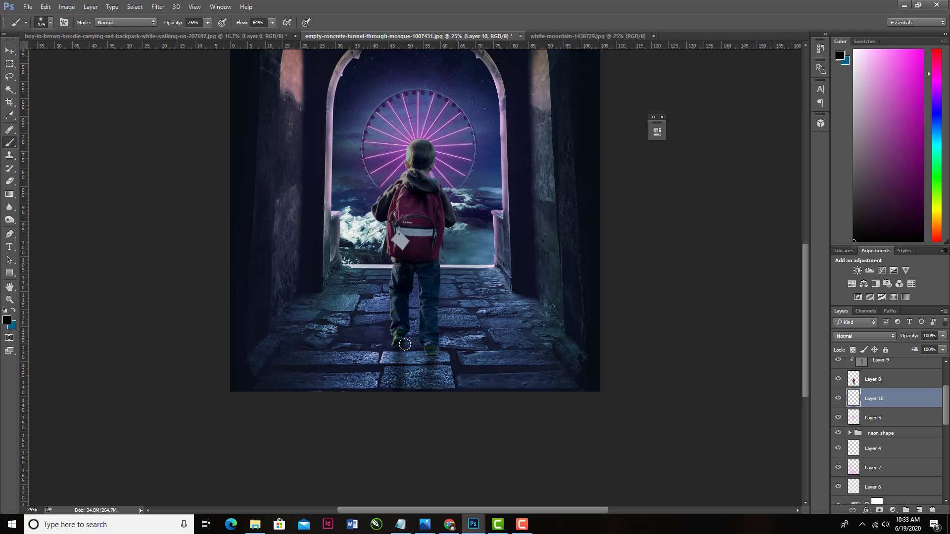
key(bracketright)
key(bracketright)
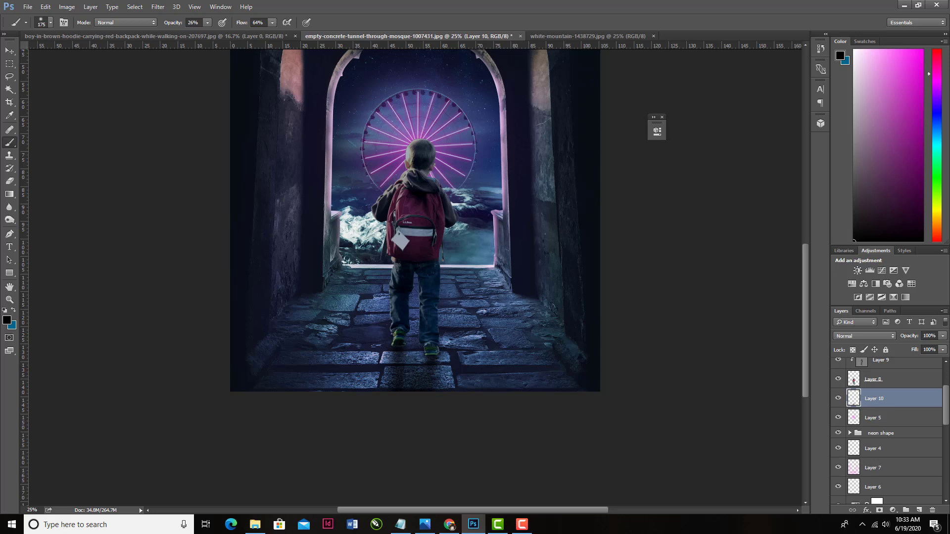
key(ctrl+minus)
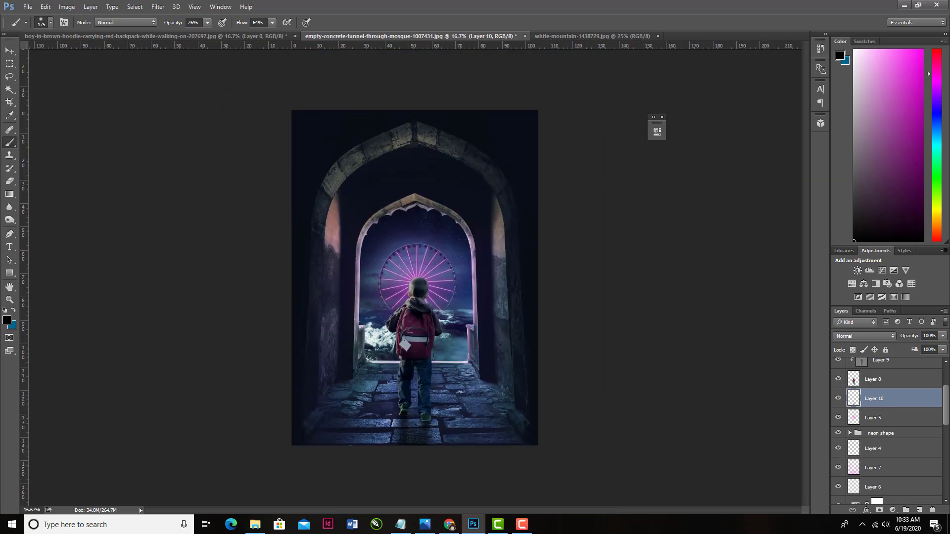
- Add a Lighten layer above Curves 2, clipped to the boy
scroll(943, 415, up, 3)
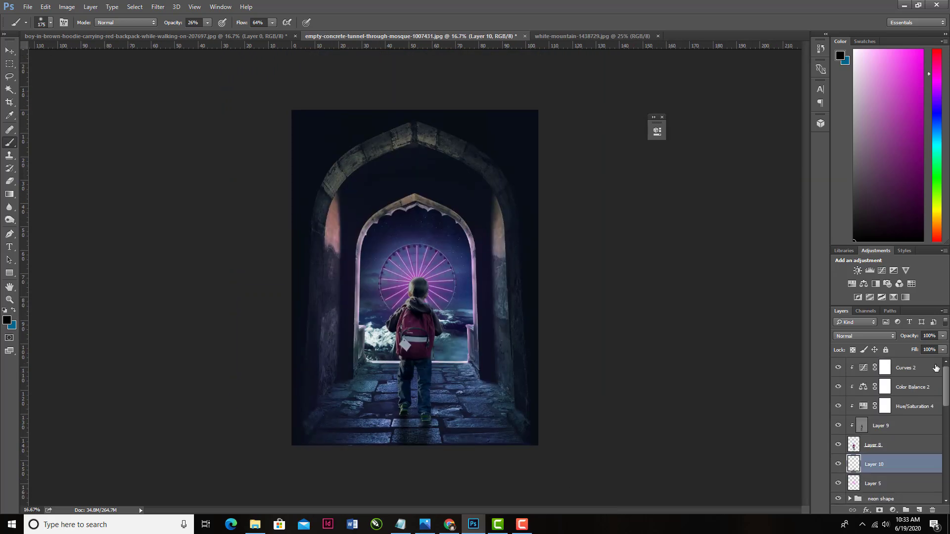
click(935, 368)
click(919, 510)
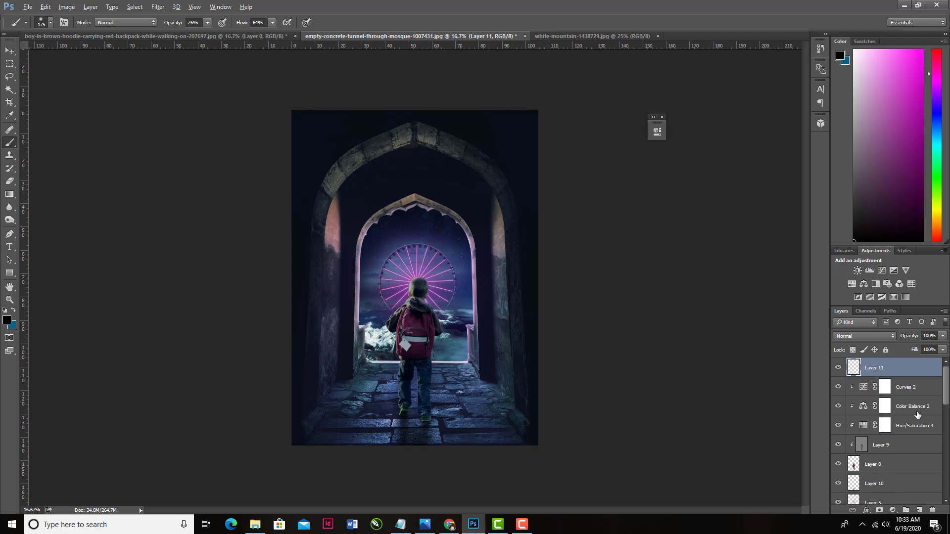
click(865, 336)
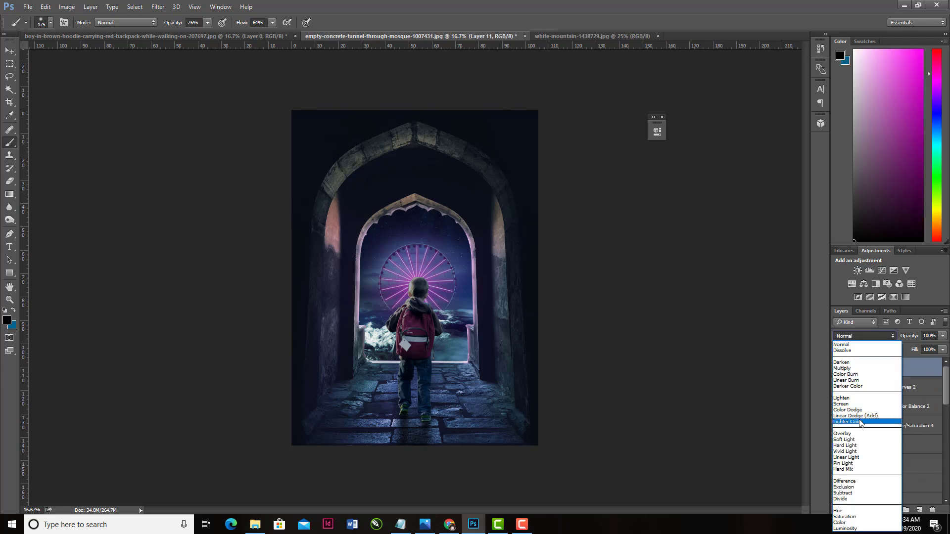
click(858, 398)
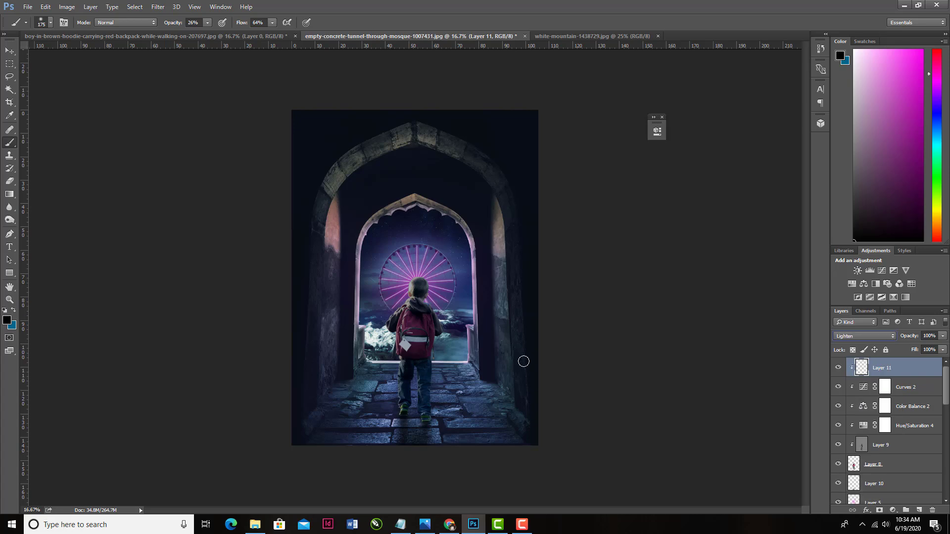
key(ctrl+plus)
key(ctrl+plus)
key(ctrl+plus)
- Set the brush colour to pink #ffb8fb with a small, higher-opacity soft brush
click(7, 320)
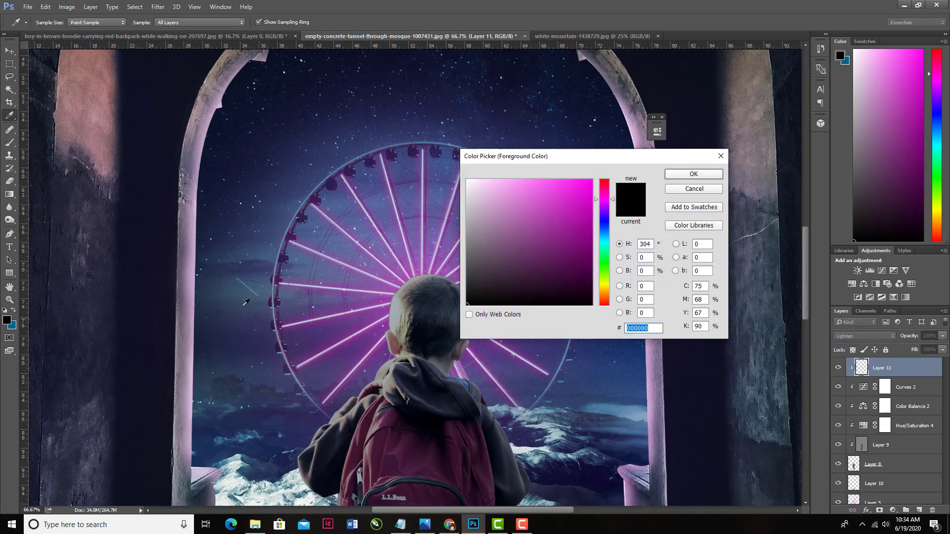
drag(521, 179, 501, 179)
click(693, 173)
key(b)
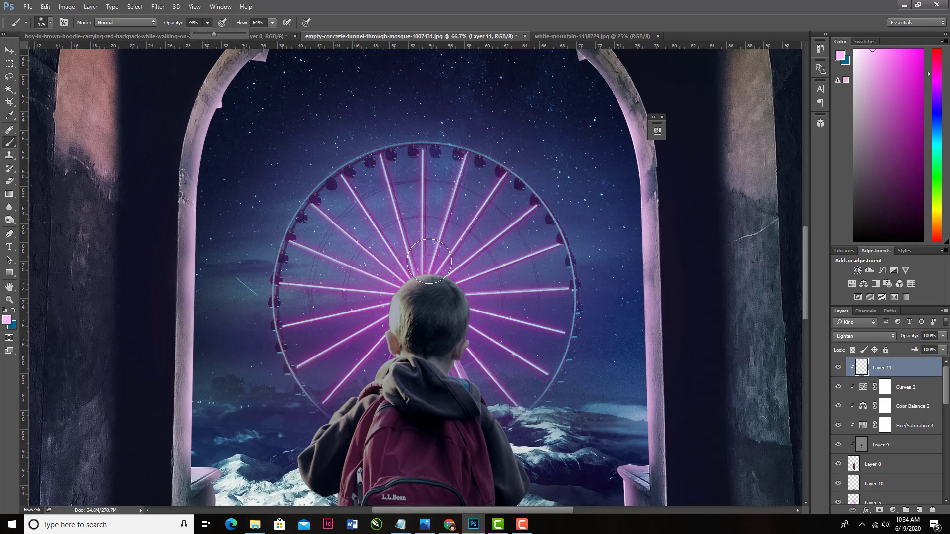
key(3)
key(9)
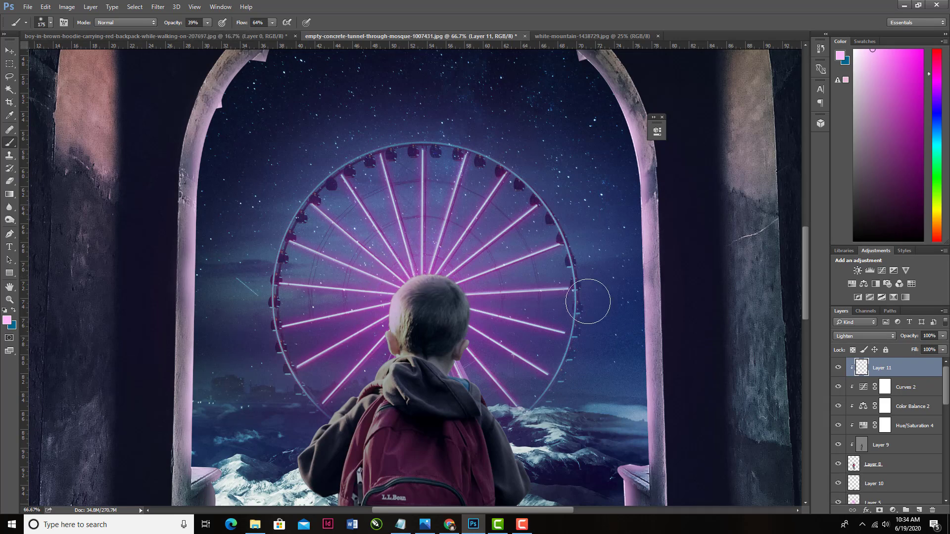
key(ctrl+minus)
key(ctrl+plus)
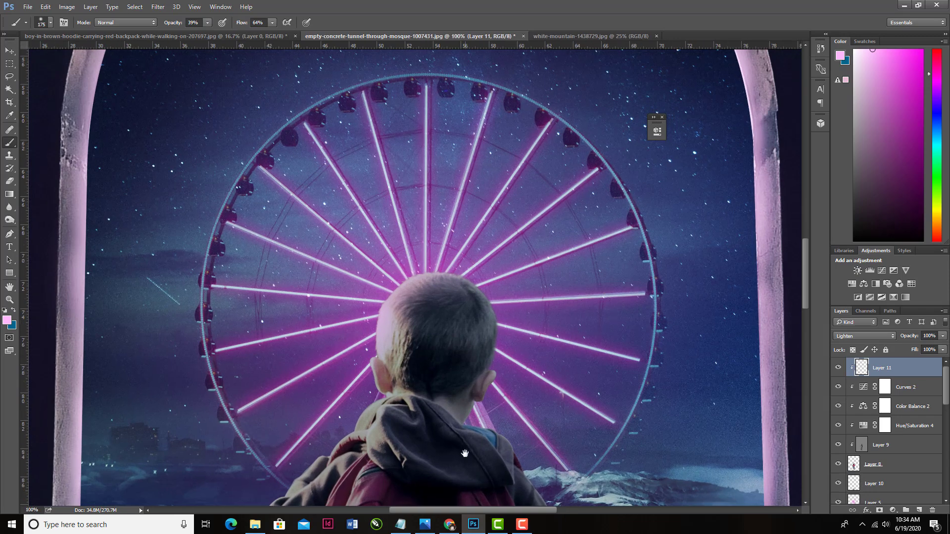
key(ctrl+plus)
drag(469, 426, 533, 205)
key(bracketleft)
key(bracketleft)
key(bracketleft)
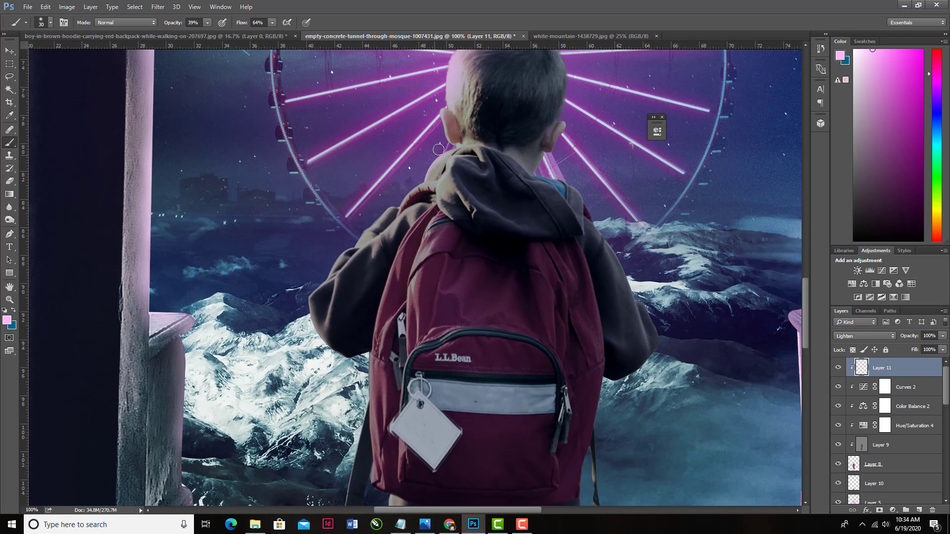
- Brush faint pink rim light along the hoodie's left edge, hood and right edge
mouse_move(431, 160)
mouse_down()
mouse_move(308, 301)
mouse_move(312, 338)
mouse_move(331, 258)
mouse_move(359, 269)
mouse_up()
key(bracketright)
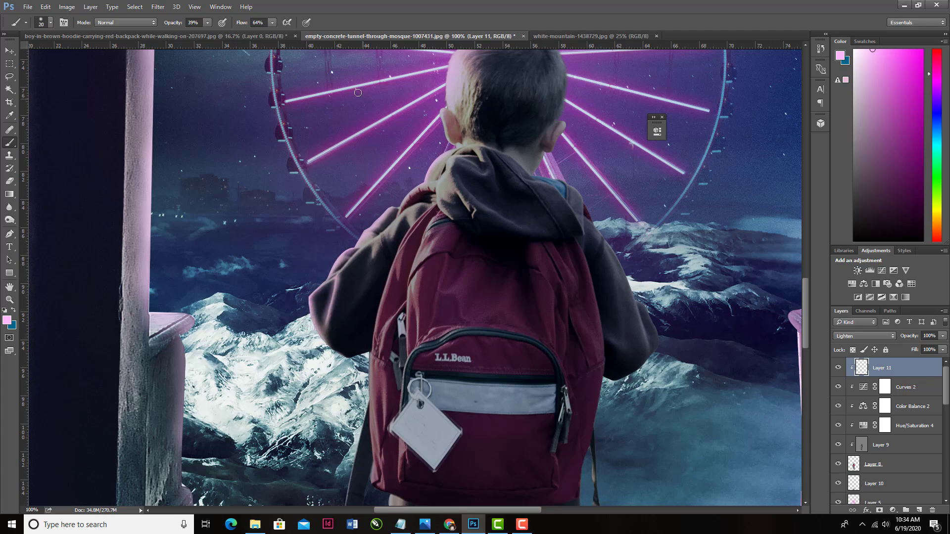
key(ctrl+z)
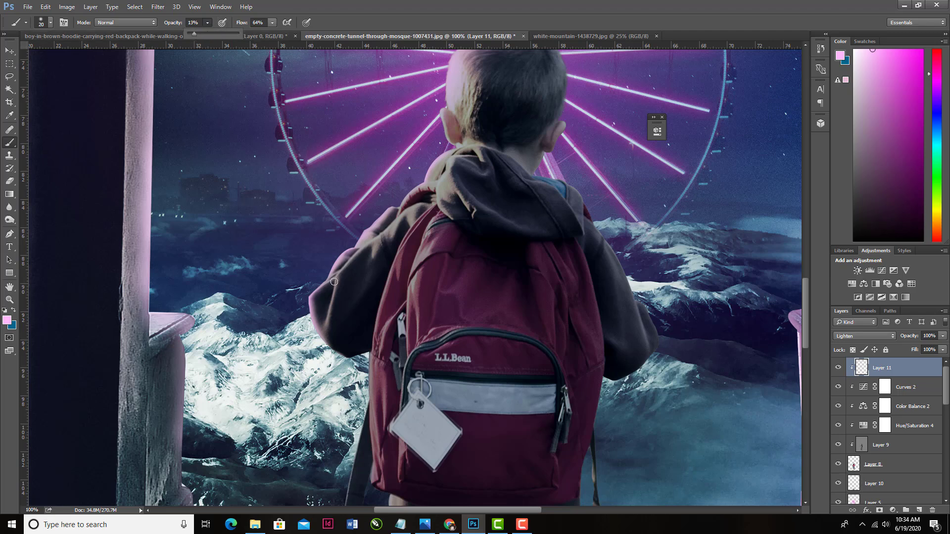
click(334, 282)
mouse_move(341, 269)
mouse_down()
mouse_move(373, 252)
mouse_move(398, 218)
mouse_up()
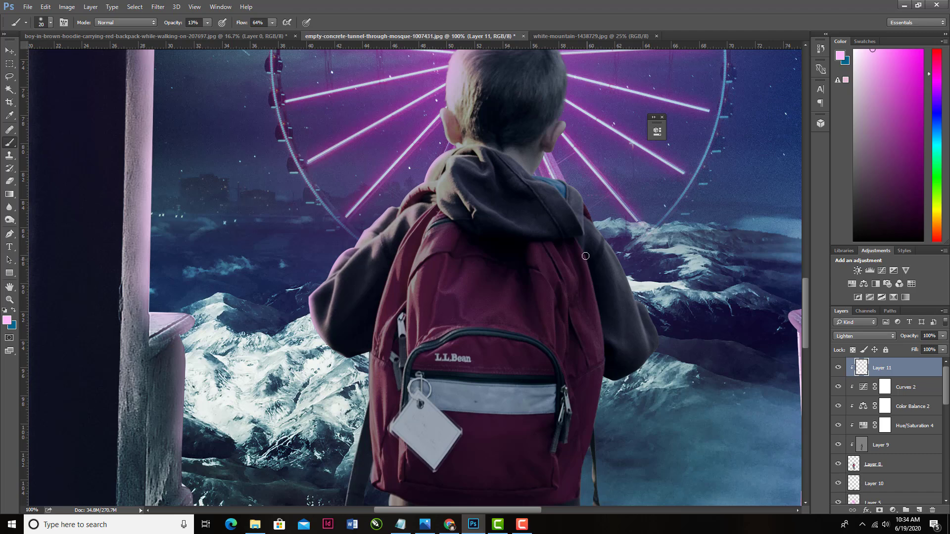
drag(467, 186, 529, 226)
drag(571, 187, 595, 233)
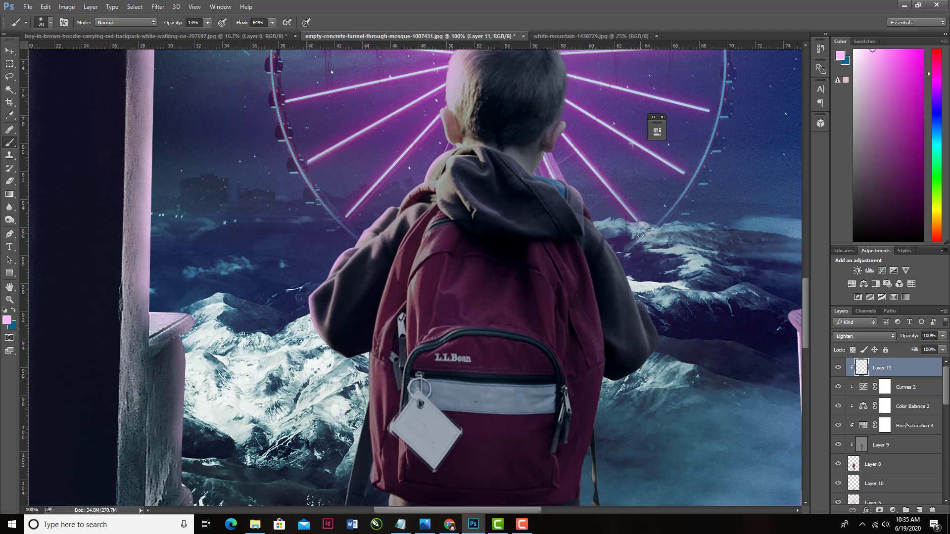
key(bracketright)
drag(606, 230, 639, 294)
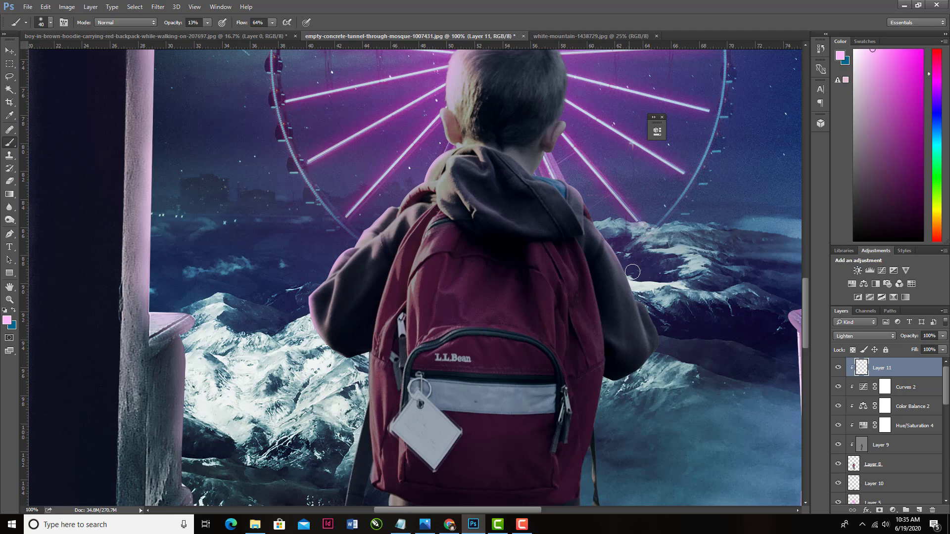
key(bracketleft)
key(bracketleft)
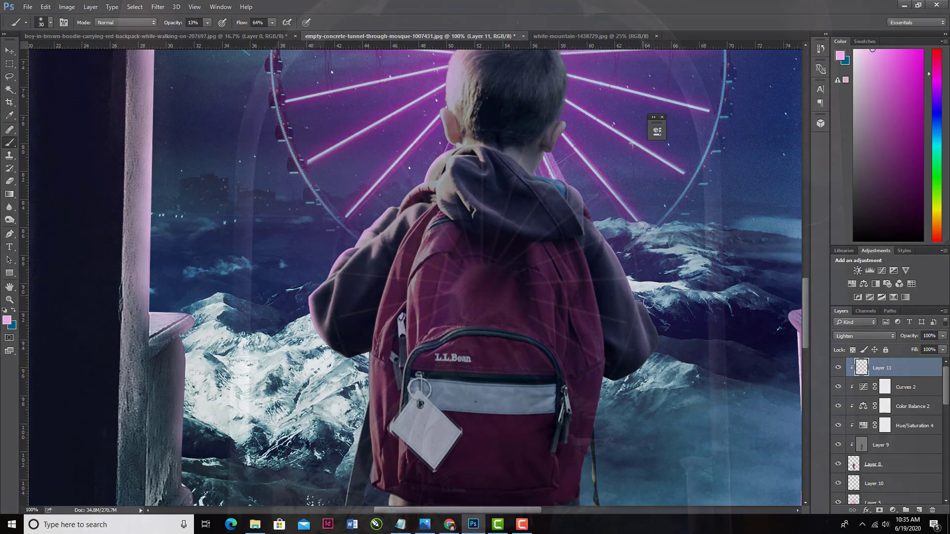